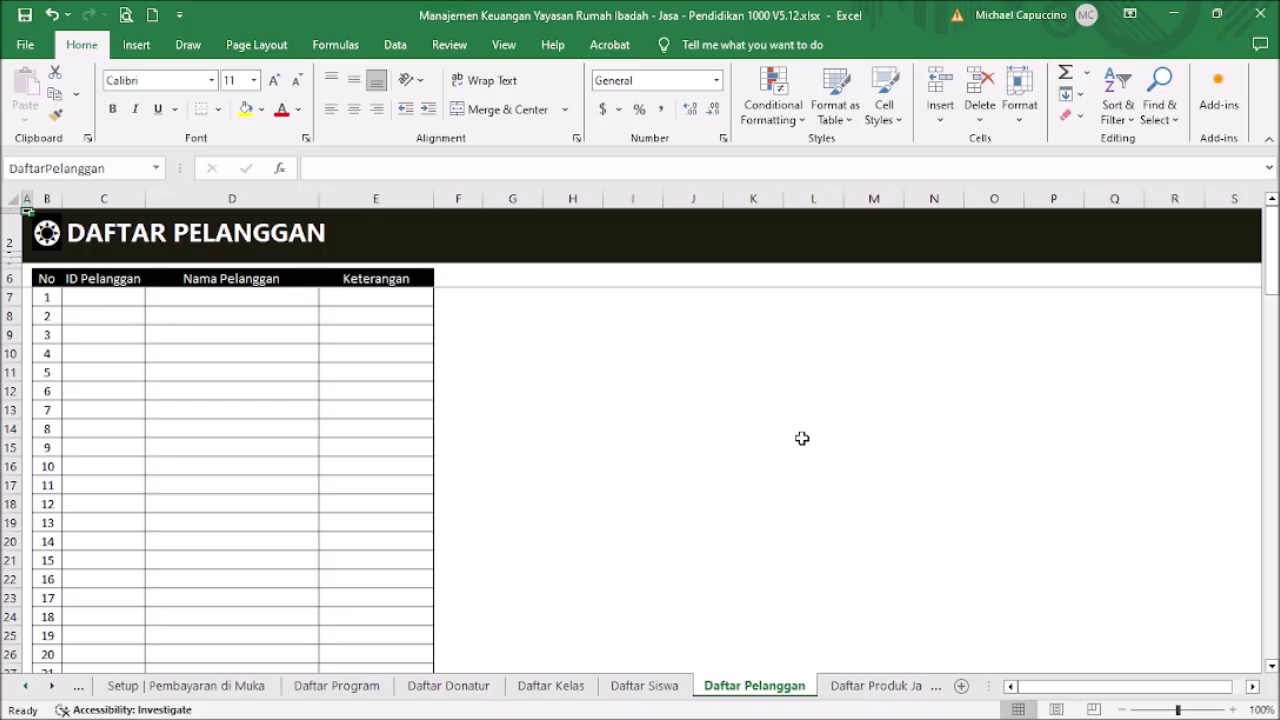
Enter the first customer's ID in row 1 of the Daftar Pelanggan list.
{"action": "left_click", "coordinate": [97, 293]}
{"action": "type", "text": "ID"}
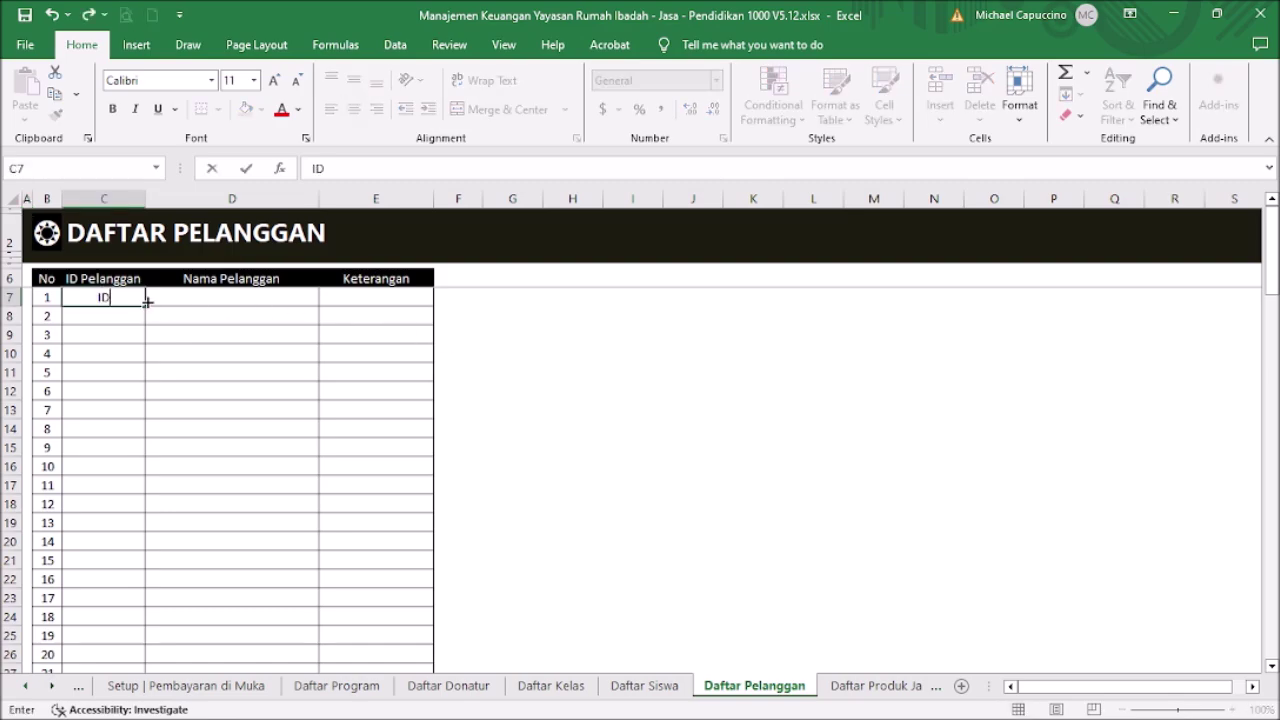
{"action": "type", "text": "001"}
{"action": "key", "text": "ctrl+Return"}
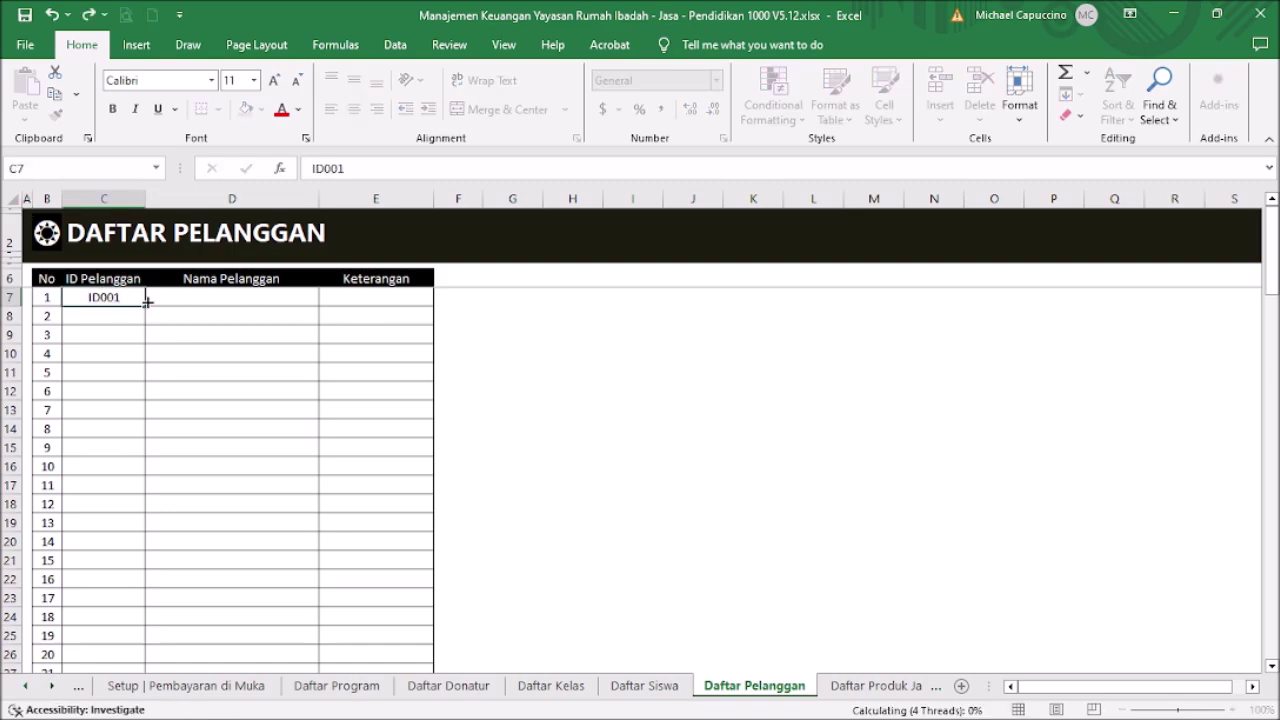
Fill in the customer's name in row 1 of the Nama Pelanggan column, leaving Keterangan blank.
{"action": "key", "text": "Right"}
{"action": "key", "text": "Right"}
{"action": "key", "text": "Left"}
{"action": "key", "text": "Left"}
{"action": "key", "text": "Right"}
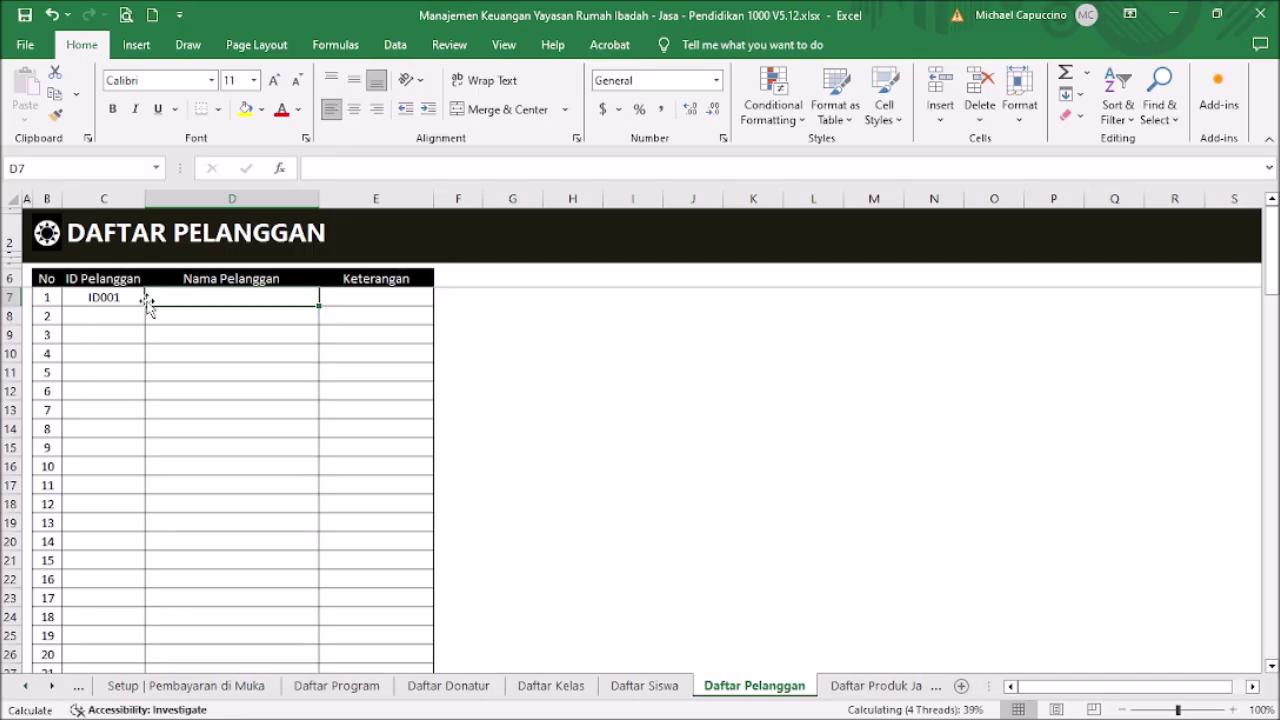
{"action": "type", "text": "Pak "}
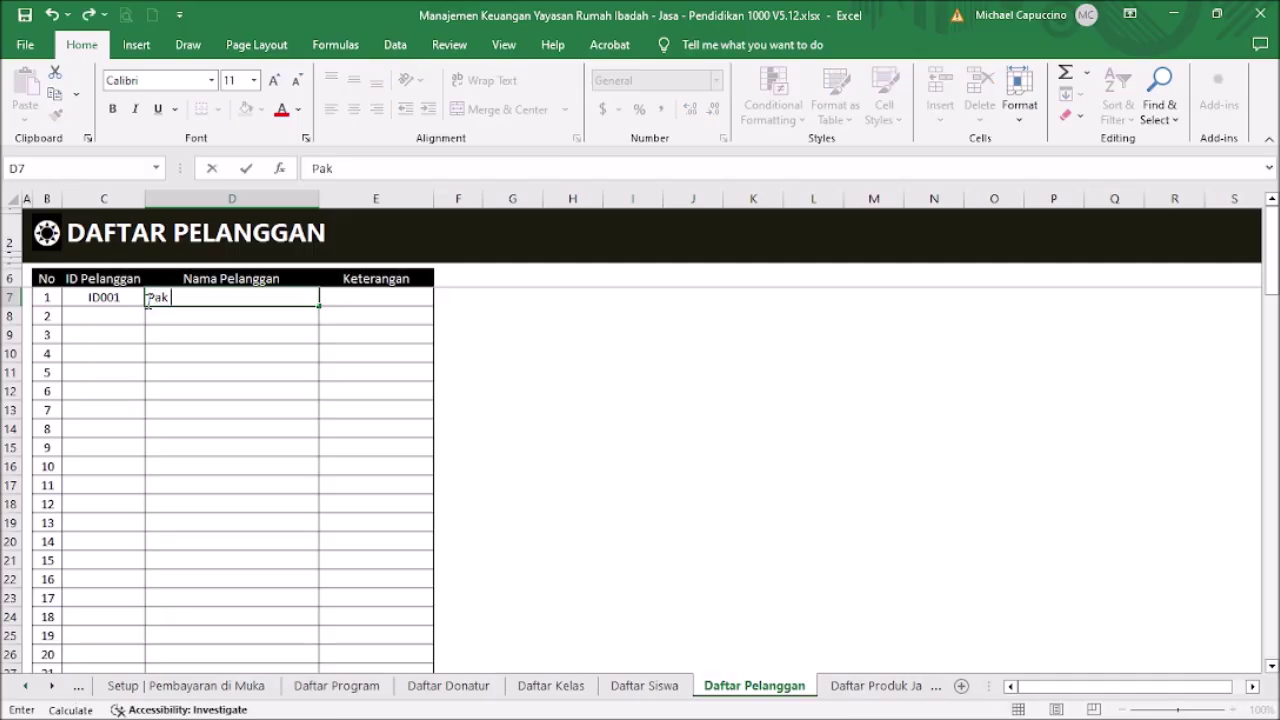
{"action": "type", "text": "Budi"}
{"action": "key", "text": "ctrl+Return"}
{"action": "key", "text": "Right"}
{"action": "key", "text": "Down"}
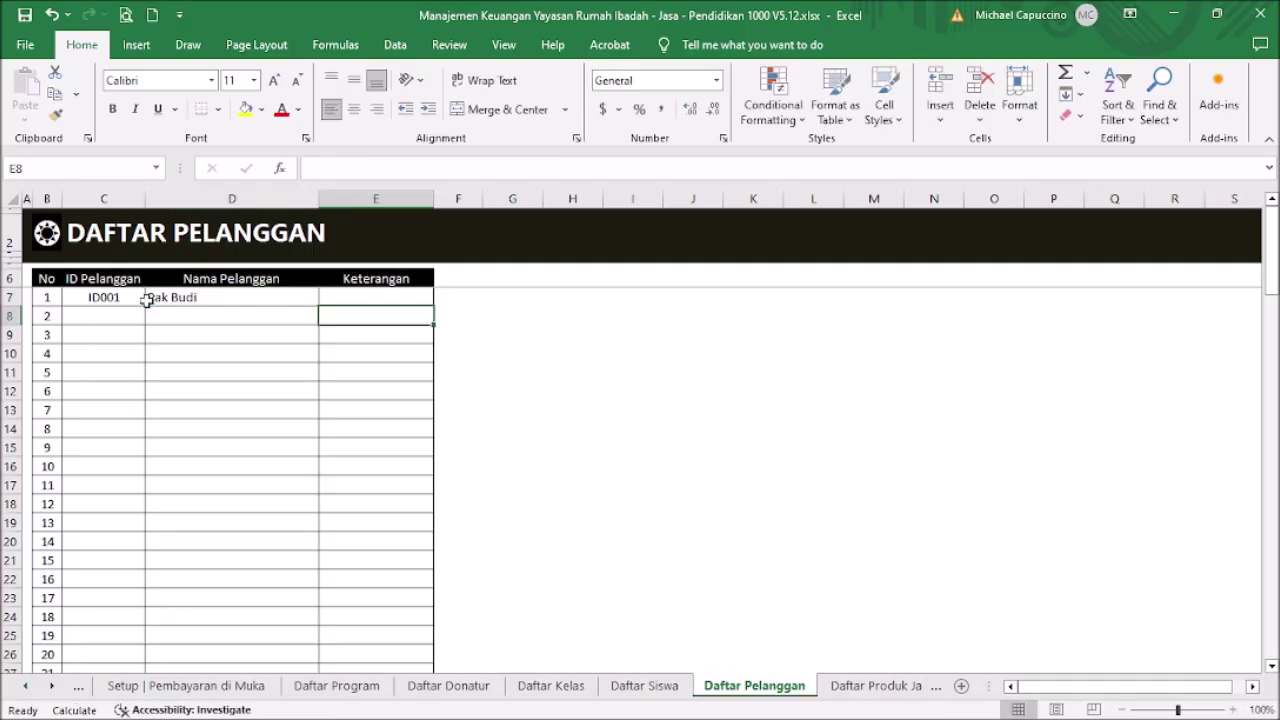
{"action": "left_click", "coordinate": [358, 299]}
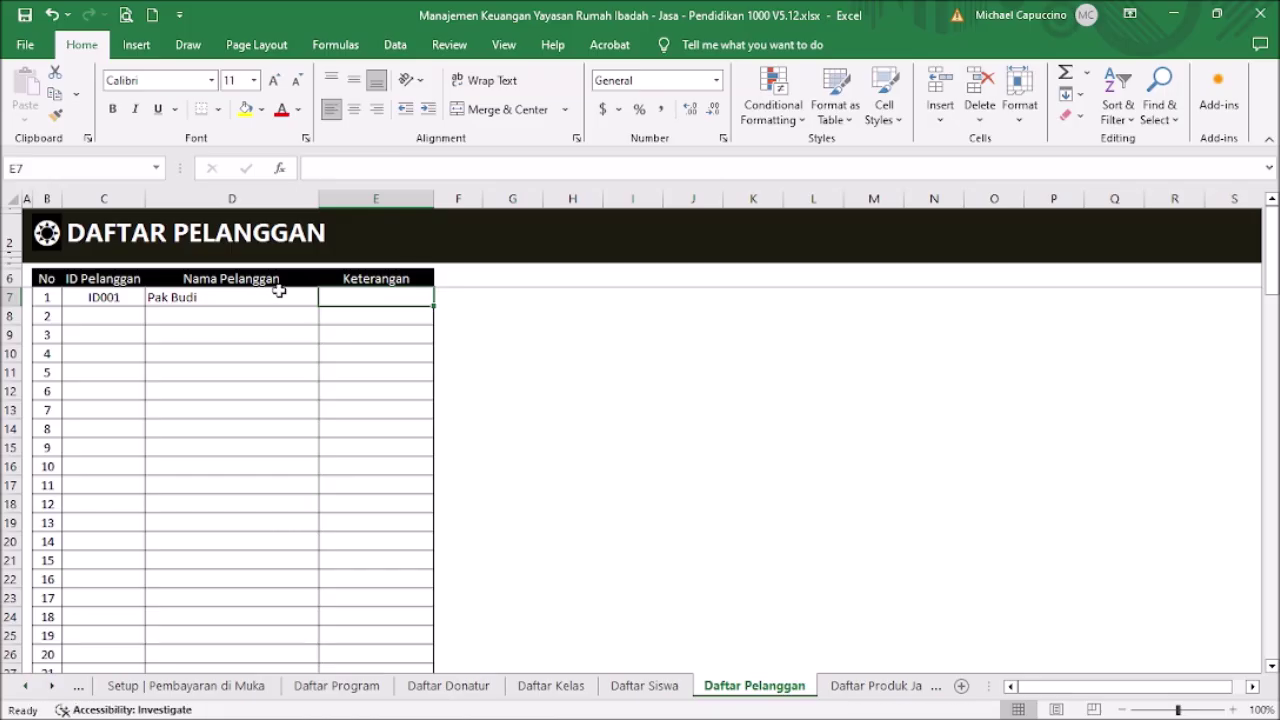
Open the Daftar Produk Jasa sheet and list Sewa Kios, Sewa Tempat and Guru Ngaji as the first three products.
{"action": "left_click", "coordinate": [47, 234]}
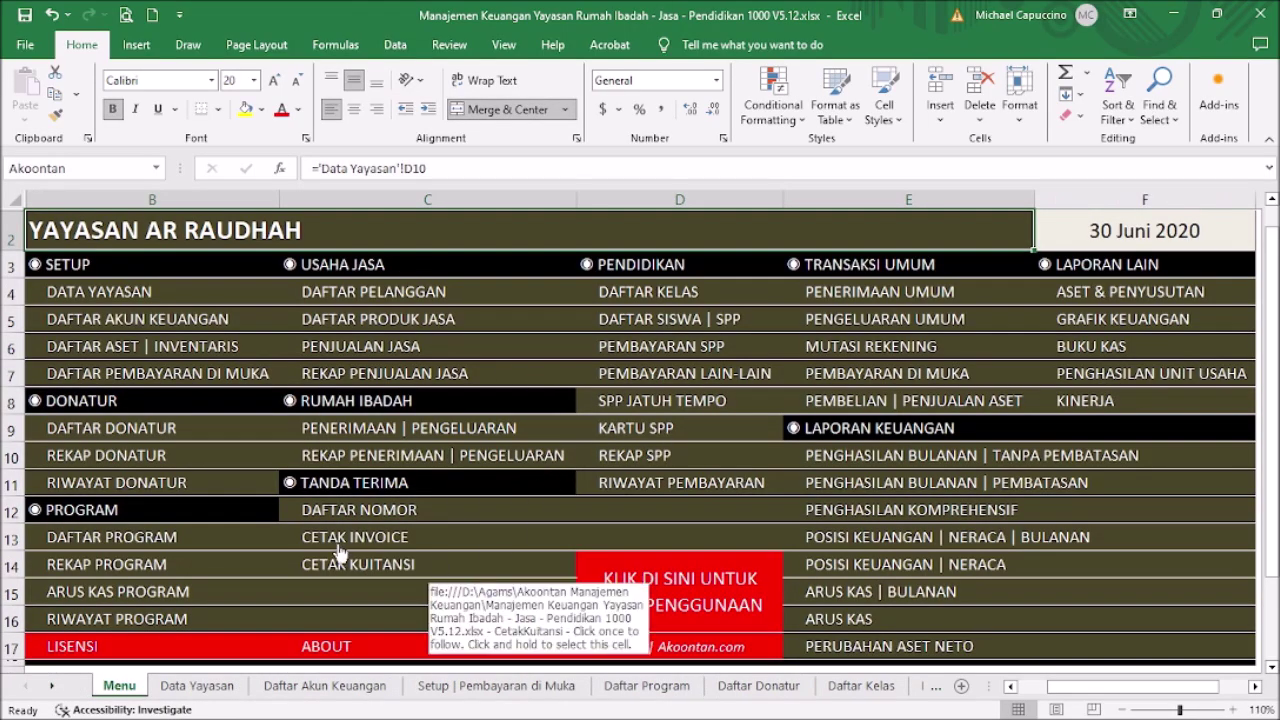
{"action": "left_click", "coordinate": [342, 320]}
{"action": "left_click", "coordinate": [216, 298]}
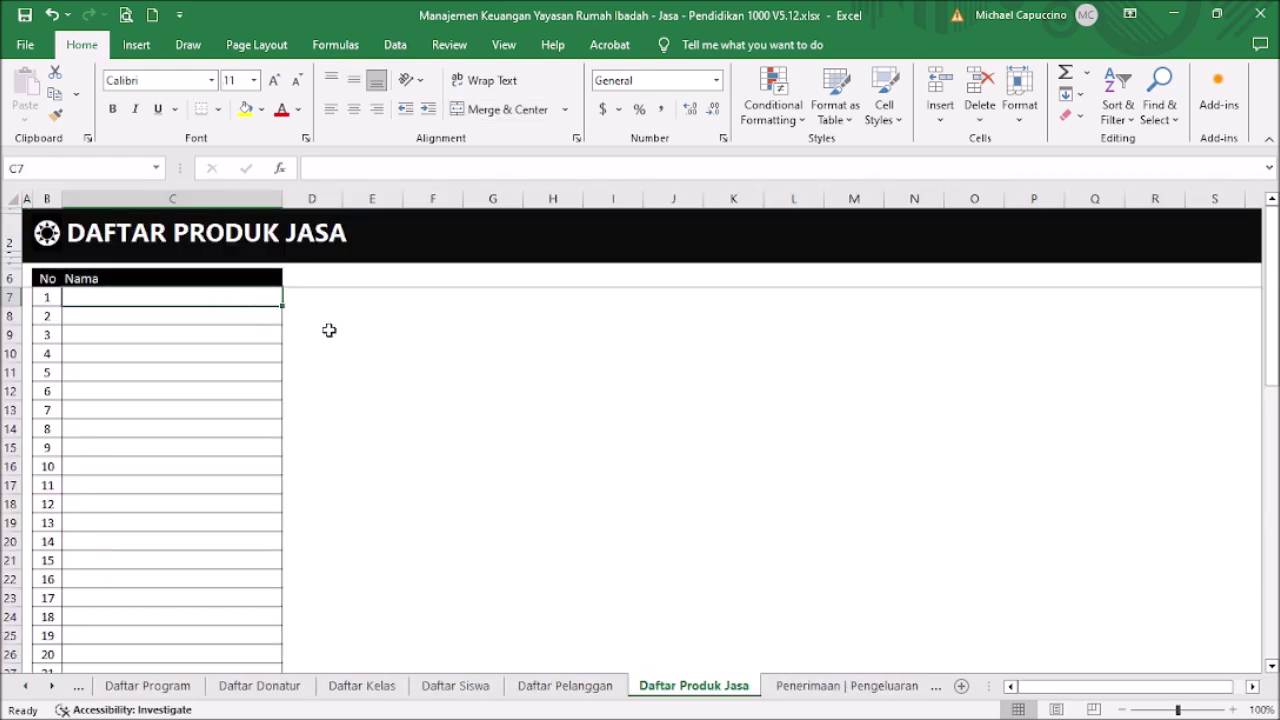
{"action": "type", "text": "Sewa Kios"}
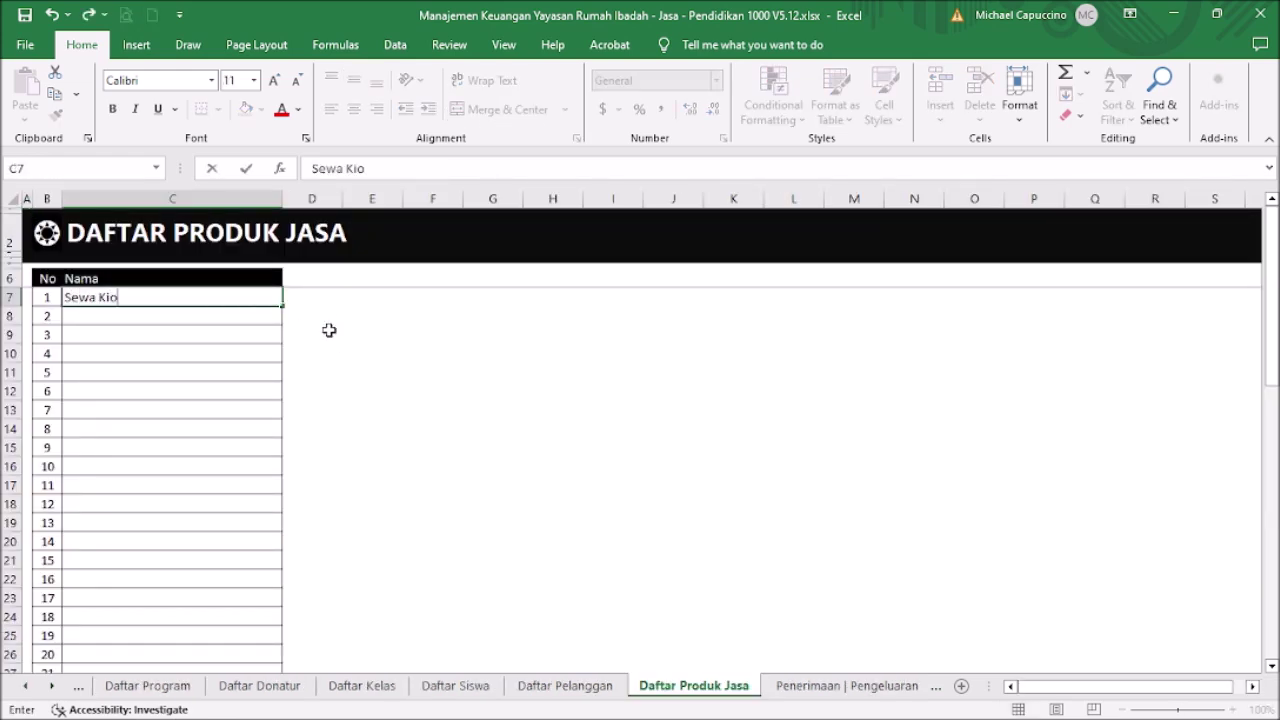
{"action": "key", "text": "Return"}
{"action": "type", "text": "Sewa Tempat"}
{"action": "key", "text": "ctrl+Return"}
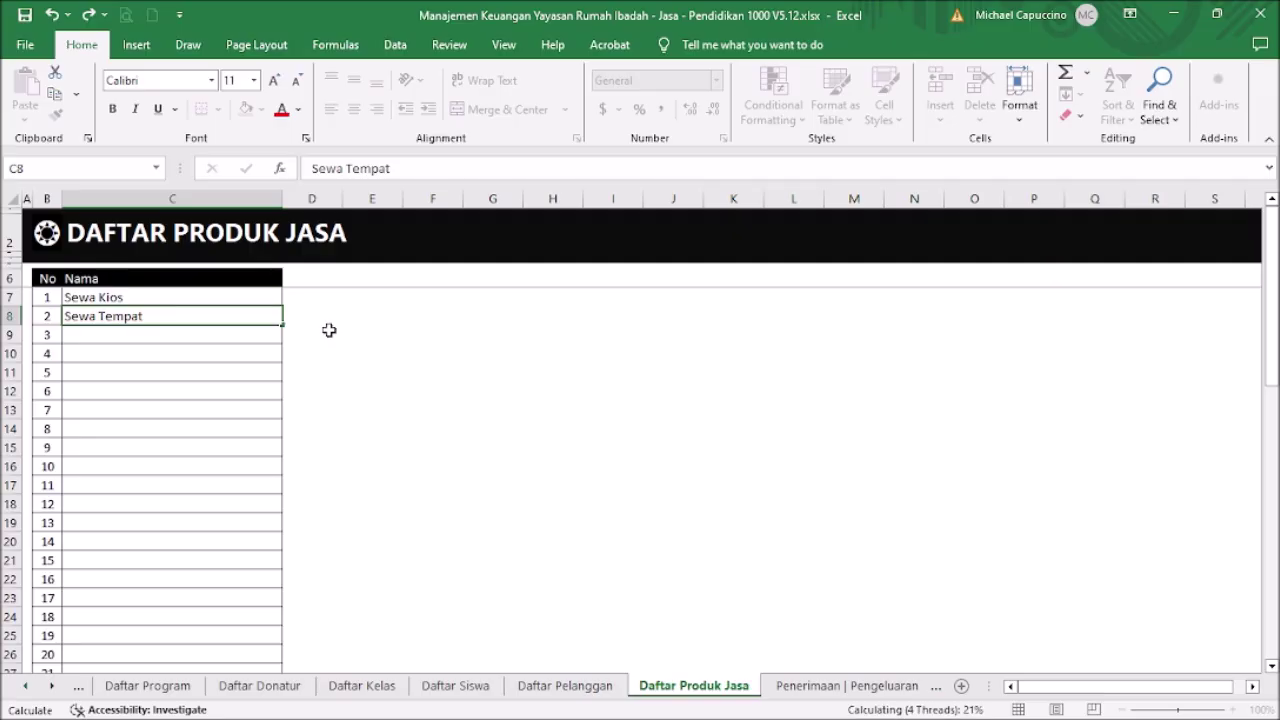
{"action": "key", "text": "Down"}
{"action": "type", "text": "Guru Ngajji"}
{"action": "key", "text": "ctrl+Return"}
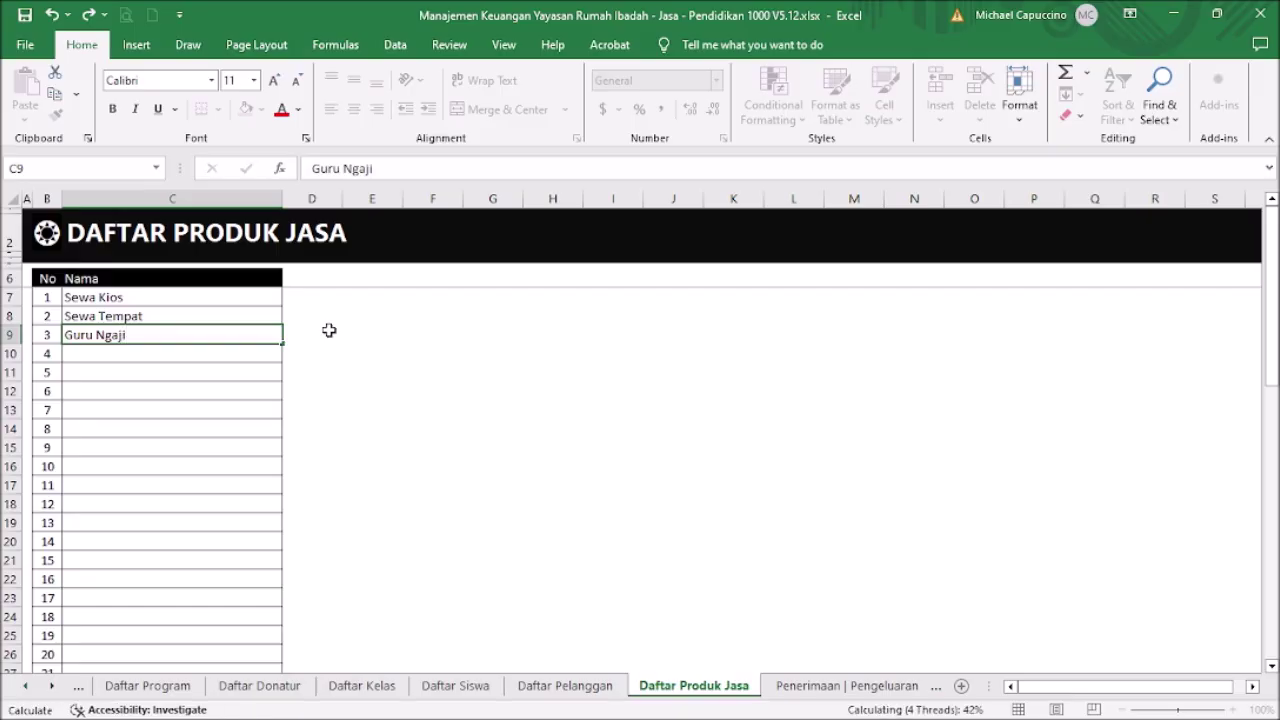
{"action": "key", "text": "Return"}
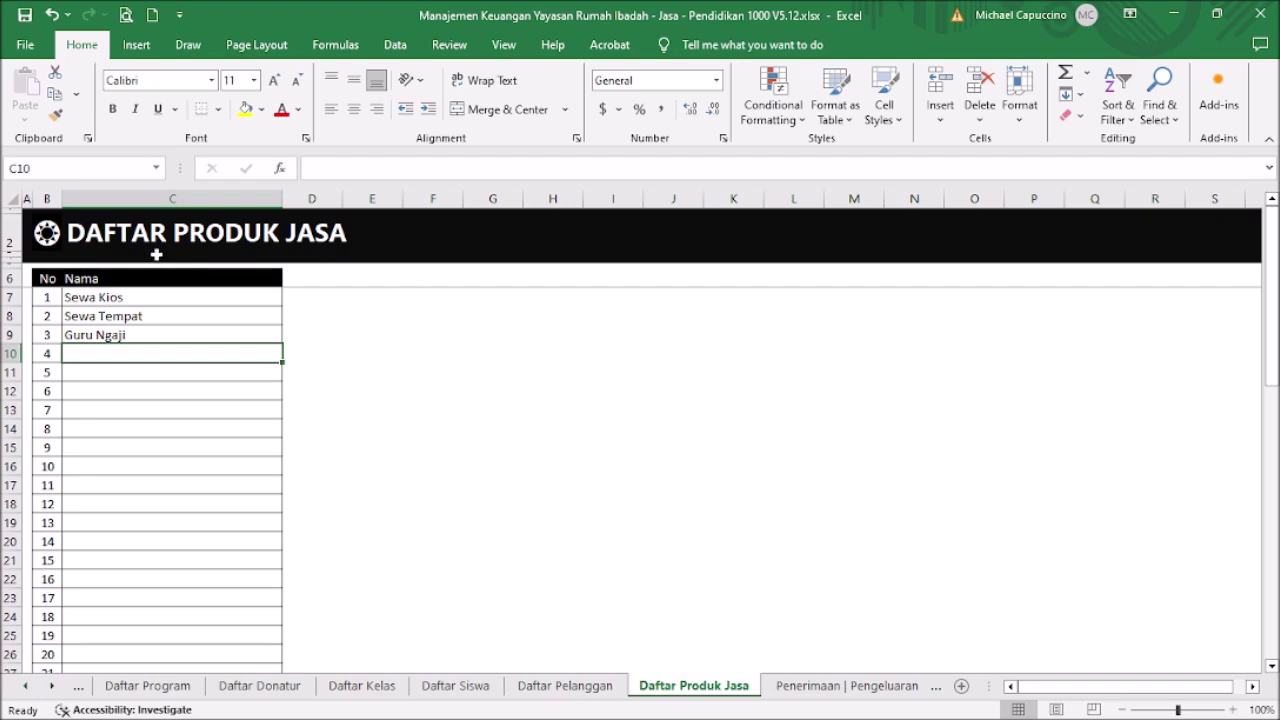
Open the Penjualan Jasa sheet and try to enter 1 jan 19 as the first sale's date.
{"action": "left_click", "coordinate": [46, 240]}
{"action": "left_click", "coordinate": [46, 233]}
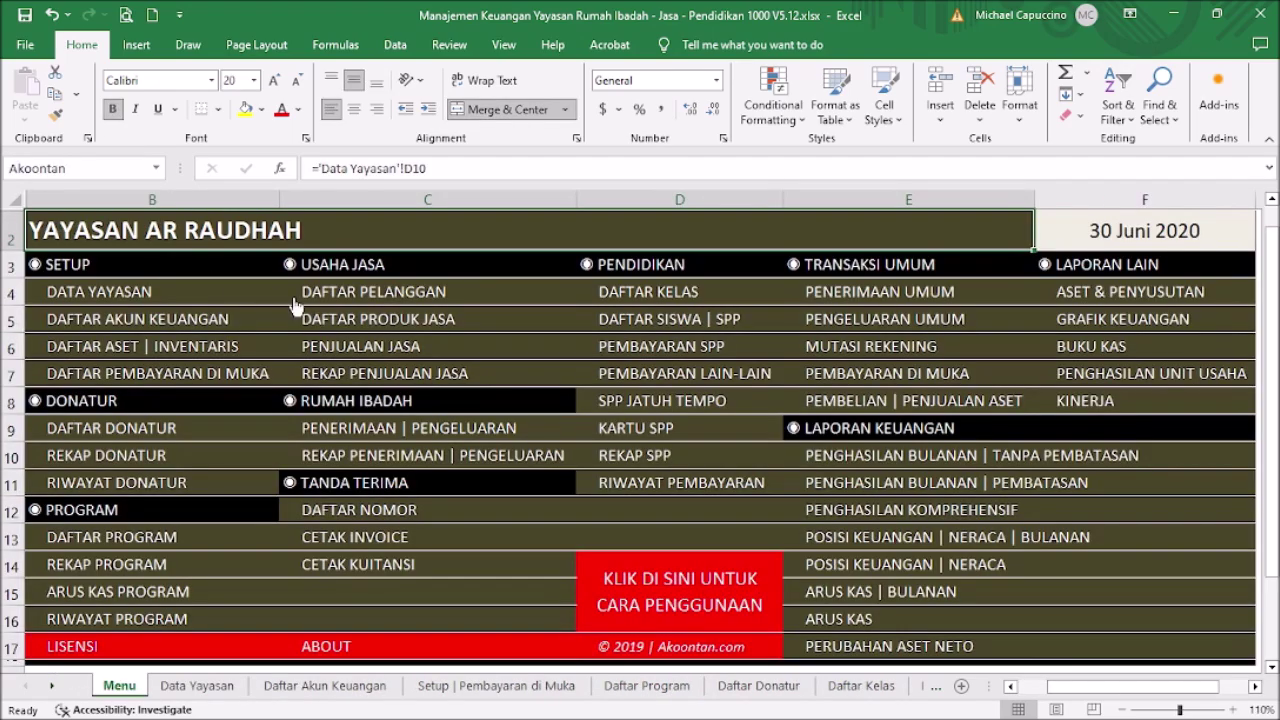
{"action": "left_click", "coordinate": [423, 357]}
{"action": "left_click", "coordinate": [126, 330]}
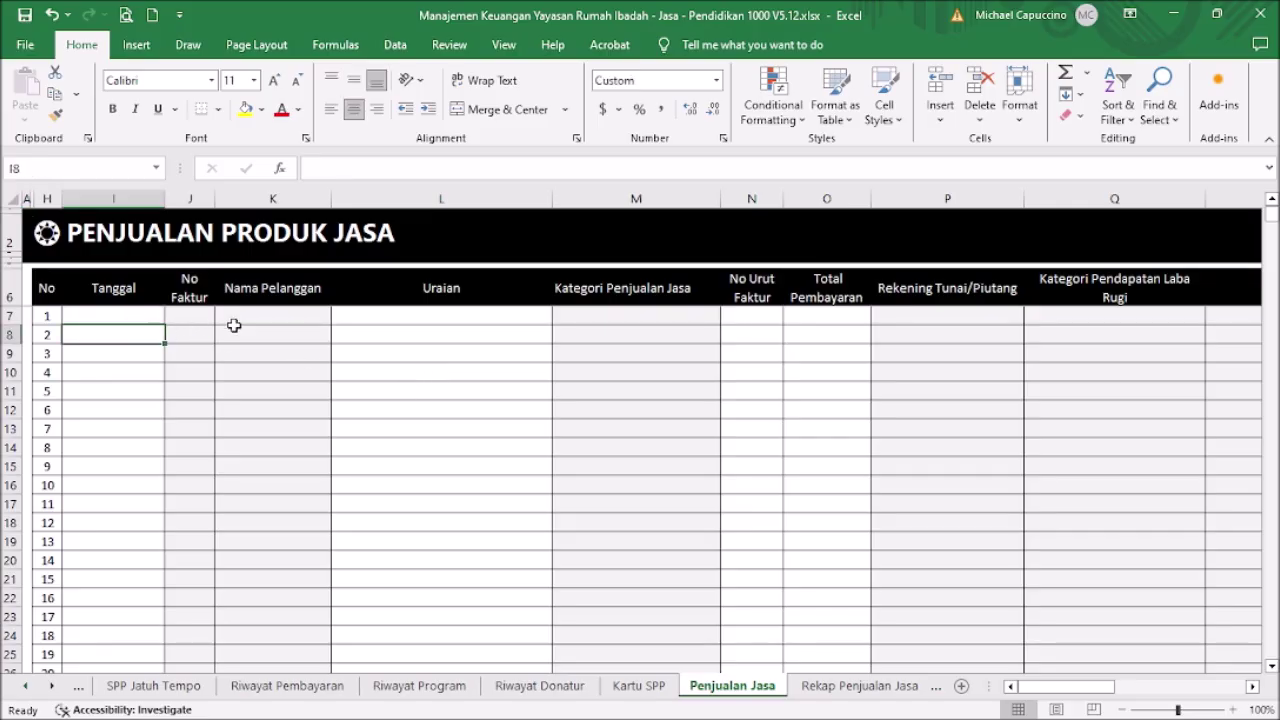
{"action": "left_click", "coordinate": [118, 316]}
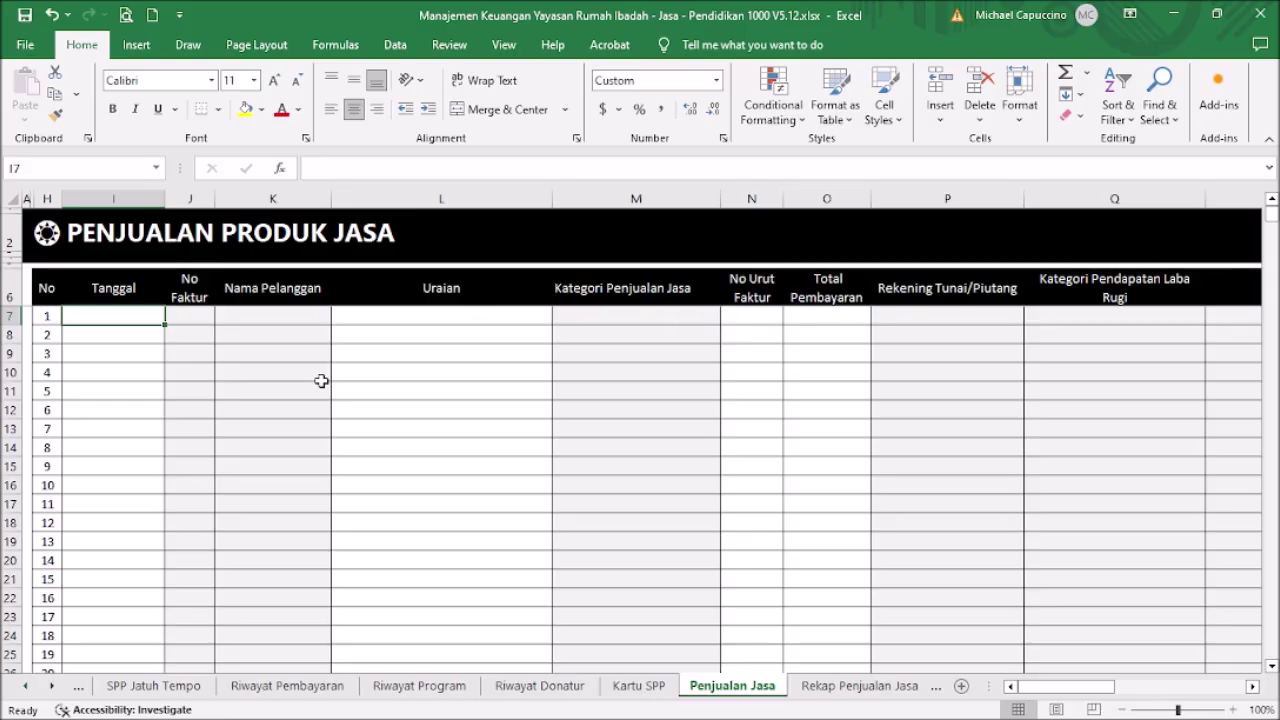
{"action": "type", "text": "1 jan"}
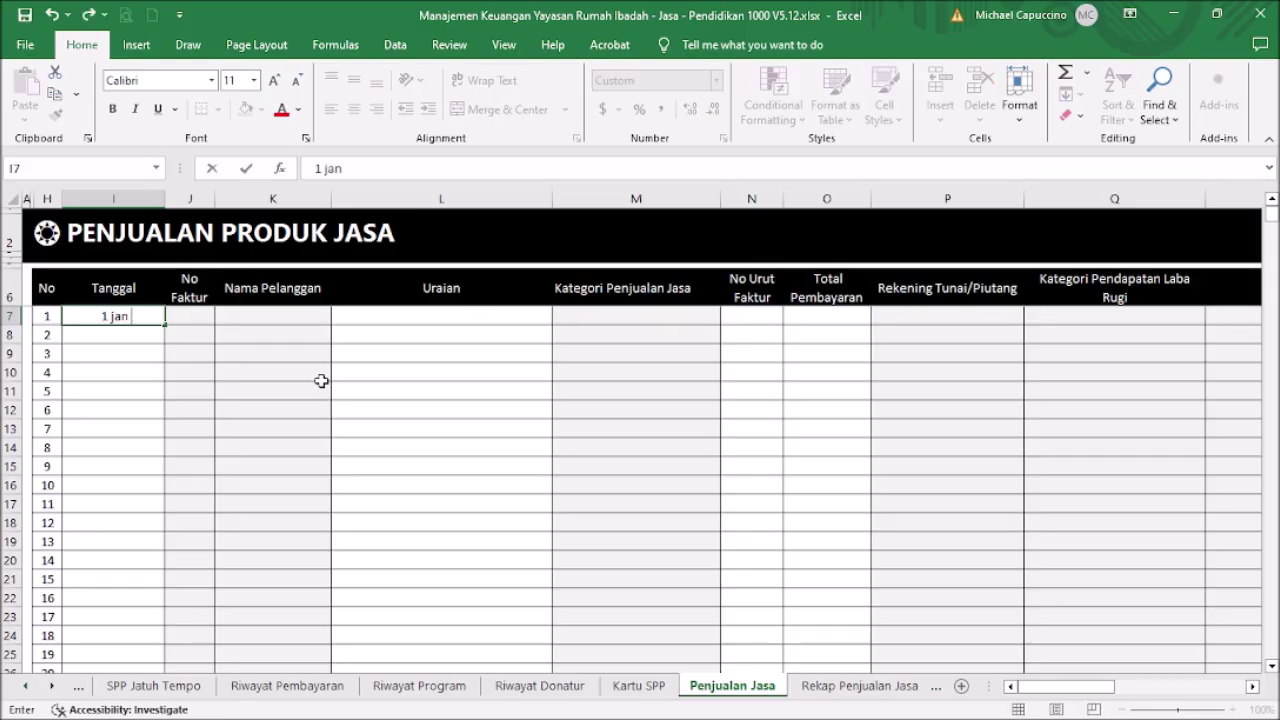
{"action": "type", "text": " 19"}
{"action": "key", "text": "Tab"}
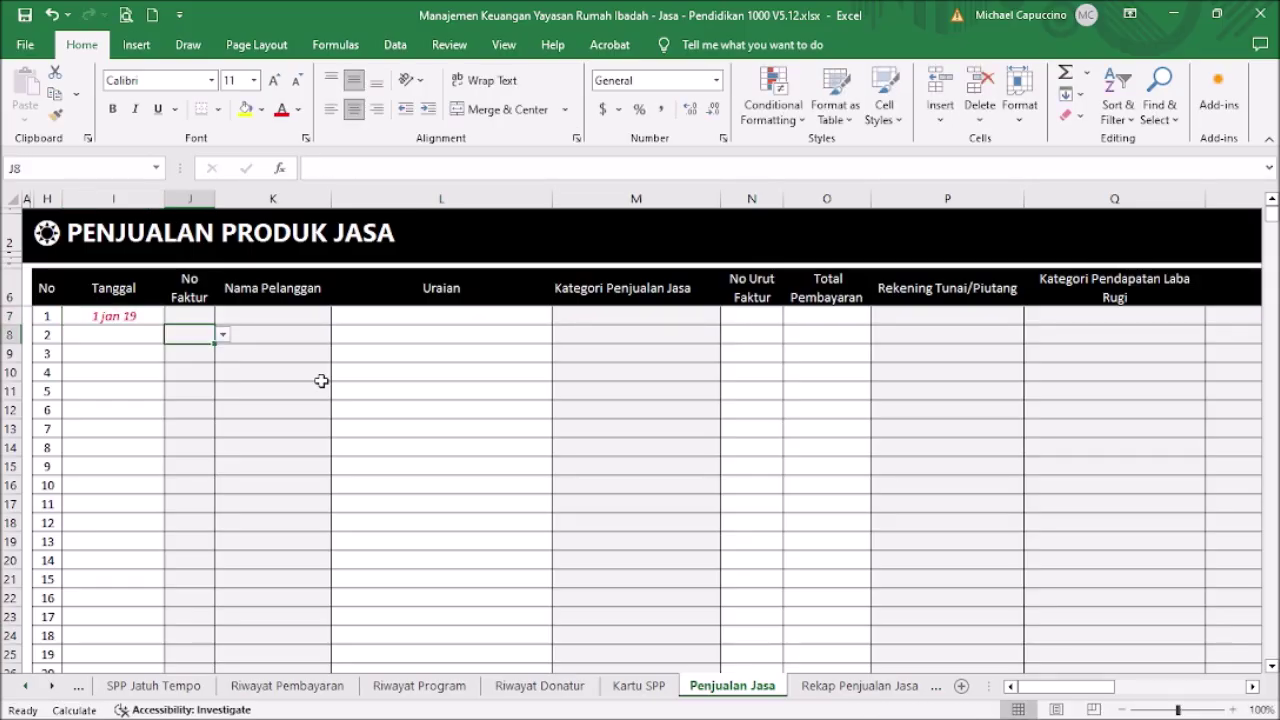
{"action": "left_click", "coordinate": [152, 314]}
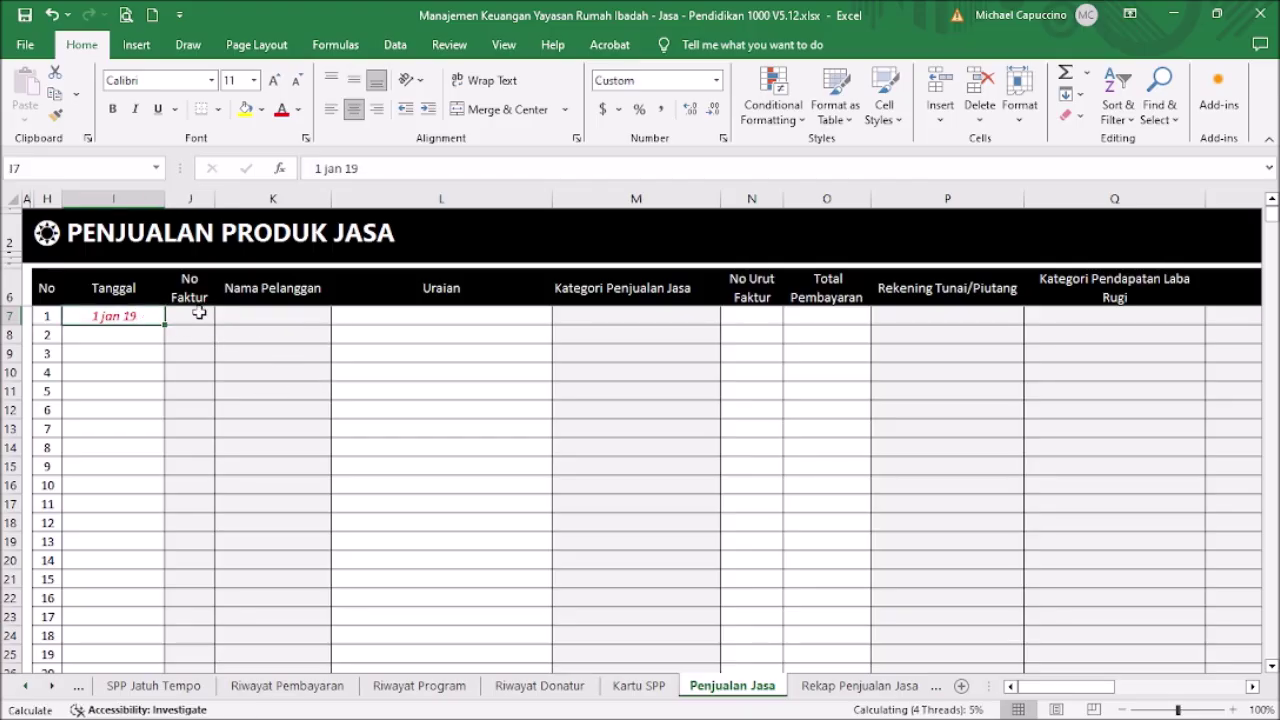
Check which invoice numbers can be chosen under No Faktur for the first sale.
{"action": "left_click", "coordinate": [202, 315]}
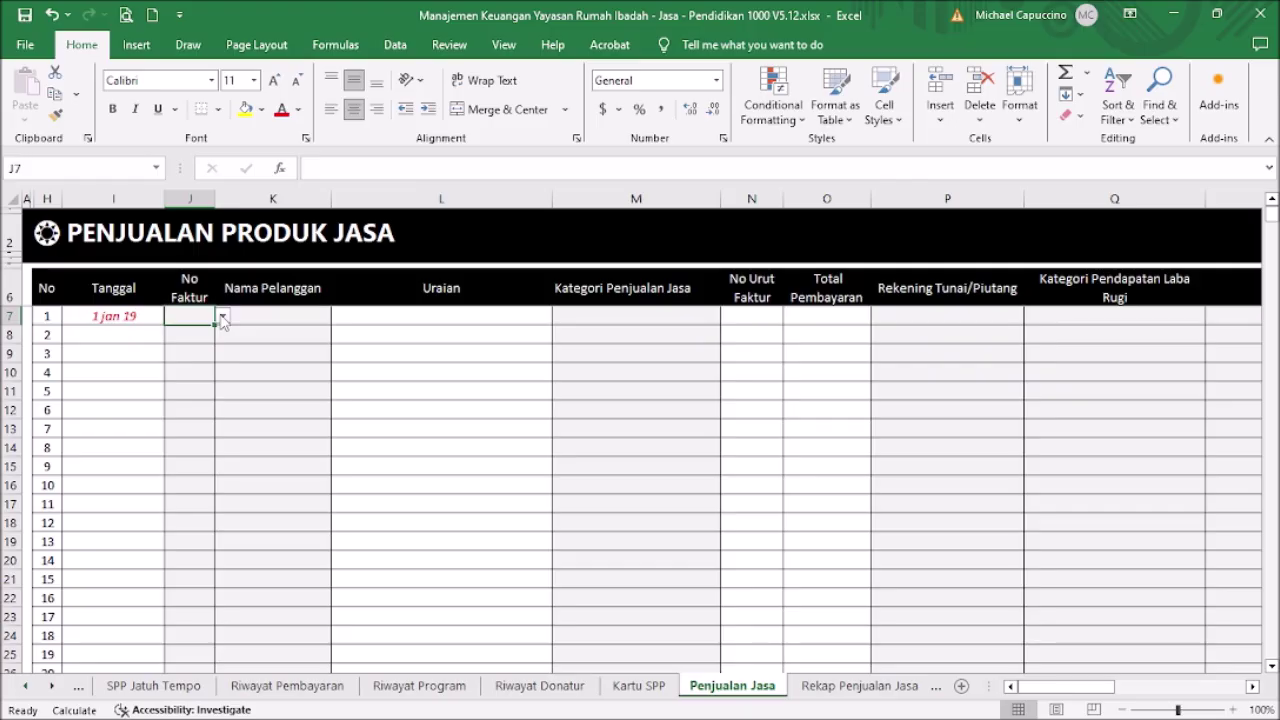
{"action": "left_click", "coordinate": [222, 317]}
{"action": "key", "text": "Escape"}
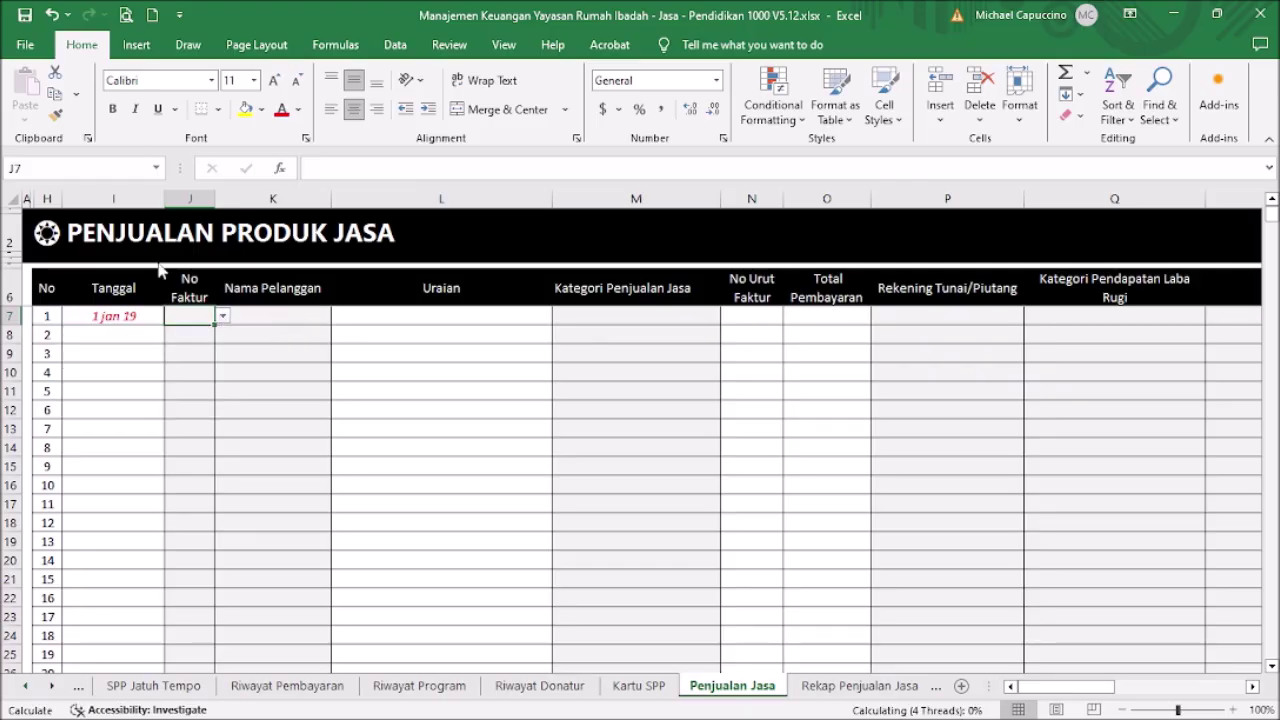
Open the No Tanda Terima sheet and fill the No Kuitansi column with KU001 to KU010 in rows 1 to 10.
{"action": "left_click", "coordinate": [52, 236]}
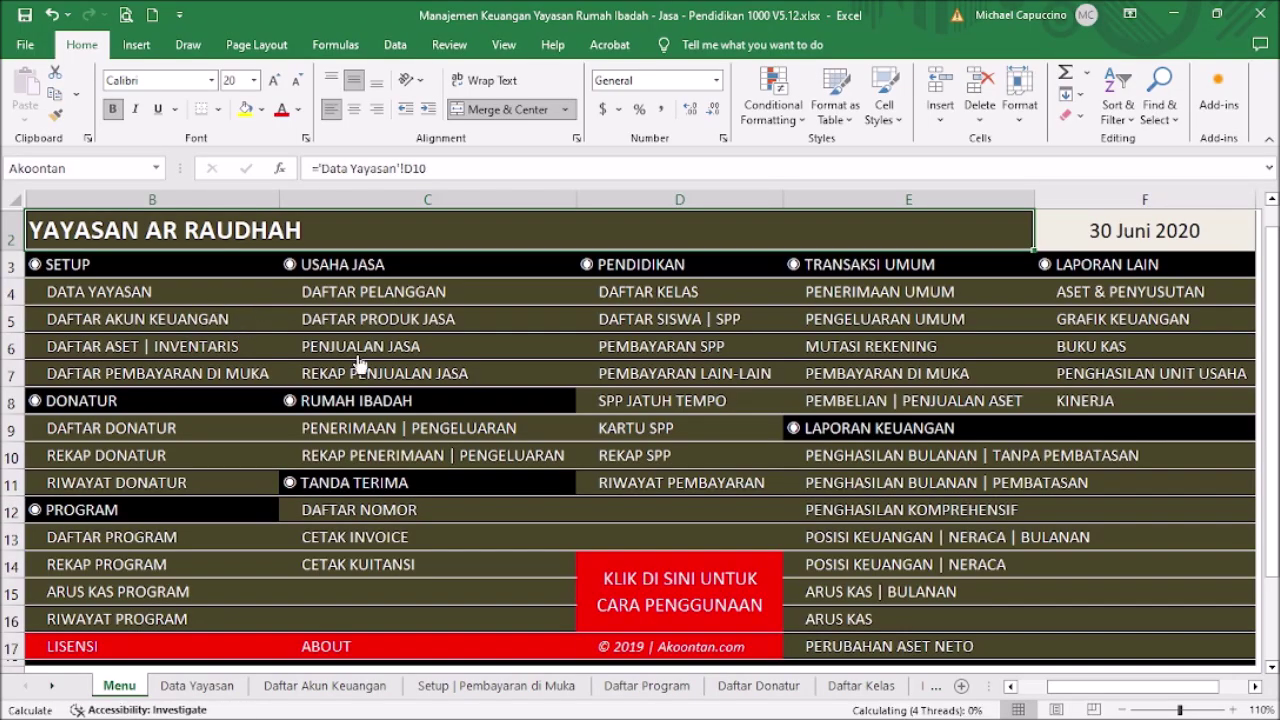
{"action": "left_click", "coordinate": [390, 518]}
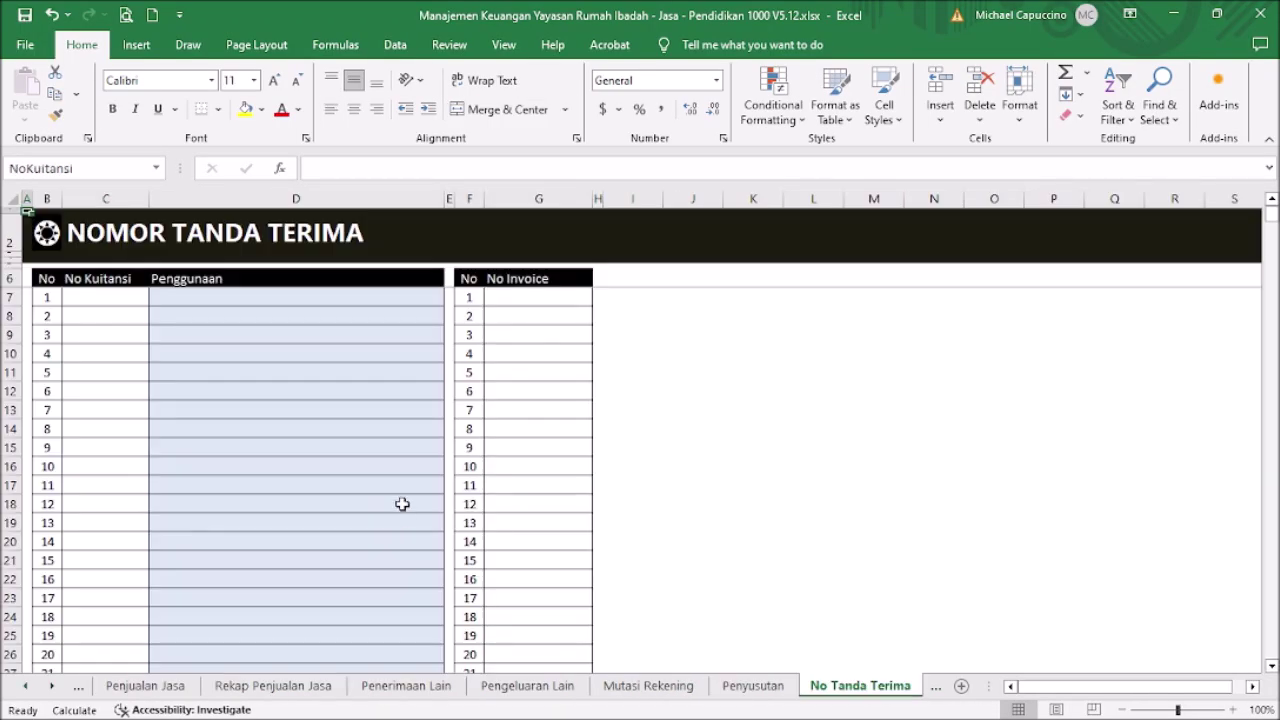
{"action": "left_click", "coordinate": [107, 296]}
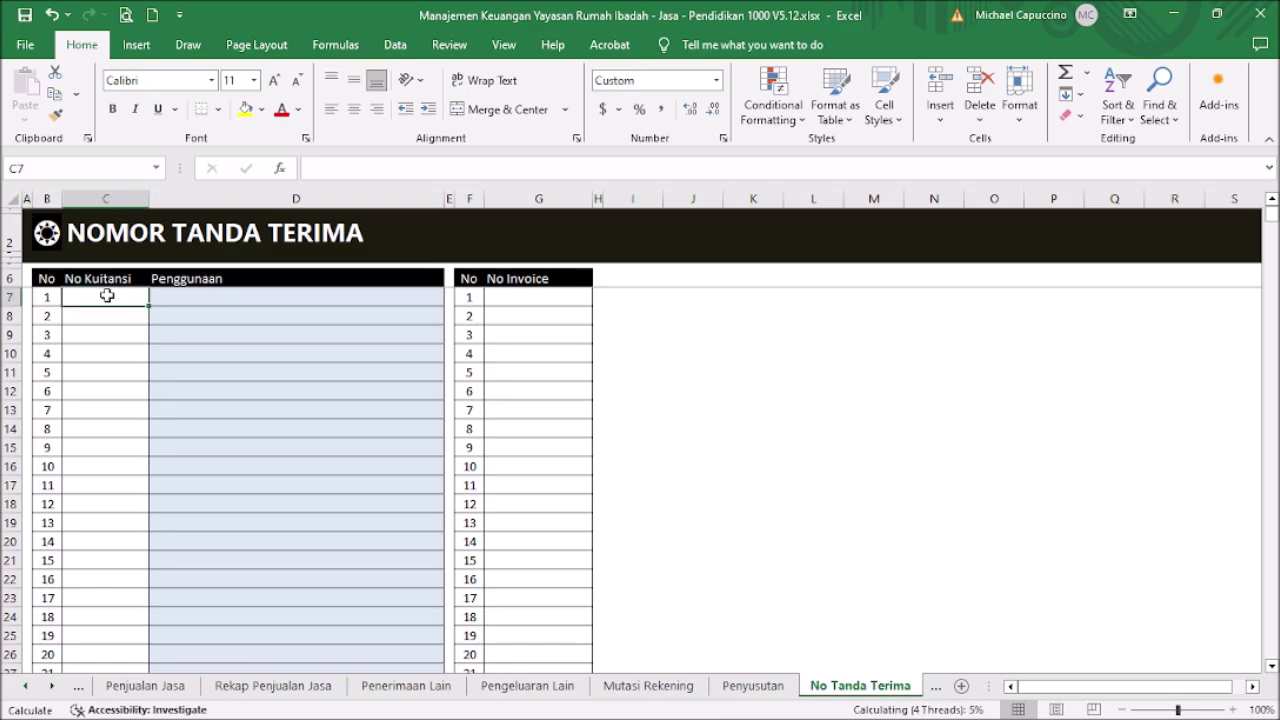
{"action": "type", "text": "KU"}
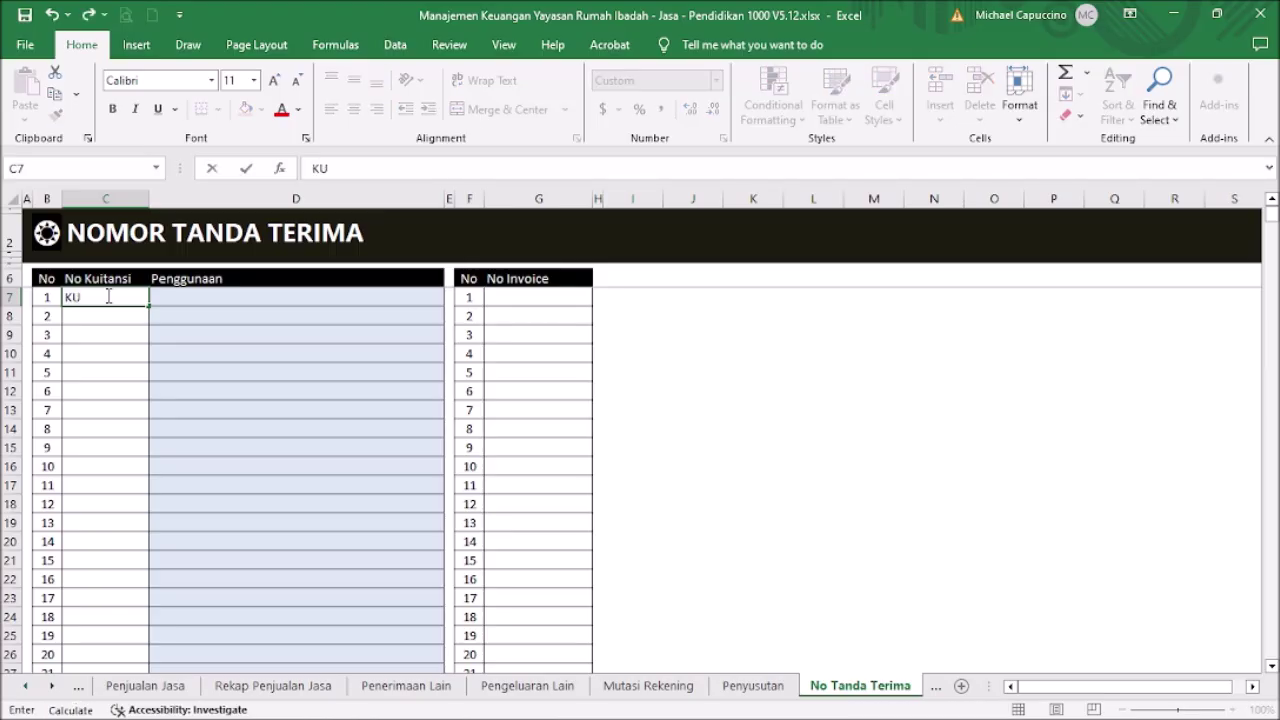
{"action": "type", "text": "001"}
{"action": "key", "text": "Return"}
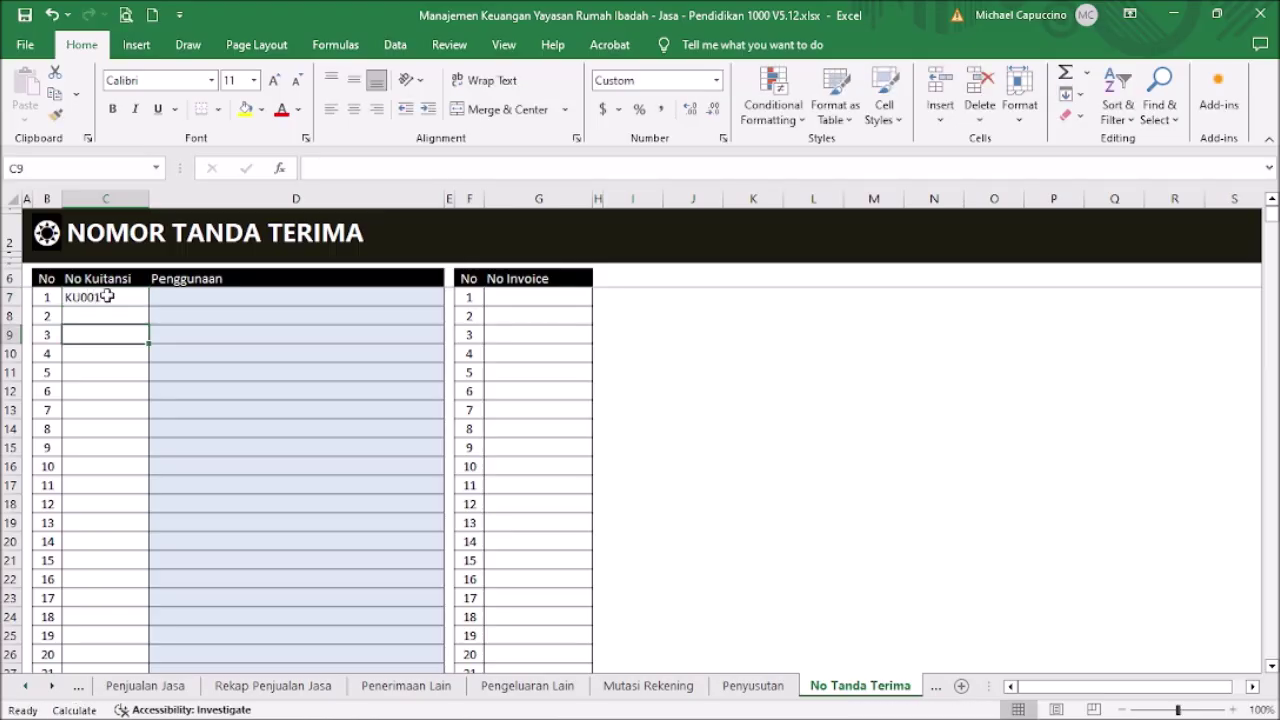
{"action": "left_click", "coordinate": [107, 296]}
{"action": "left_click_drag", "start_coordinate": [149, 306], "coordinate": [145, 468]}
{"action": "left_click", "coordinate": [128, 428]}
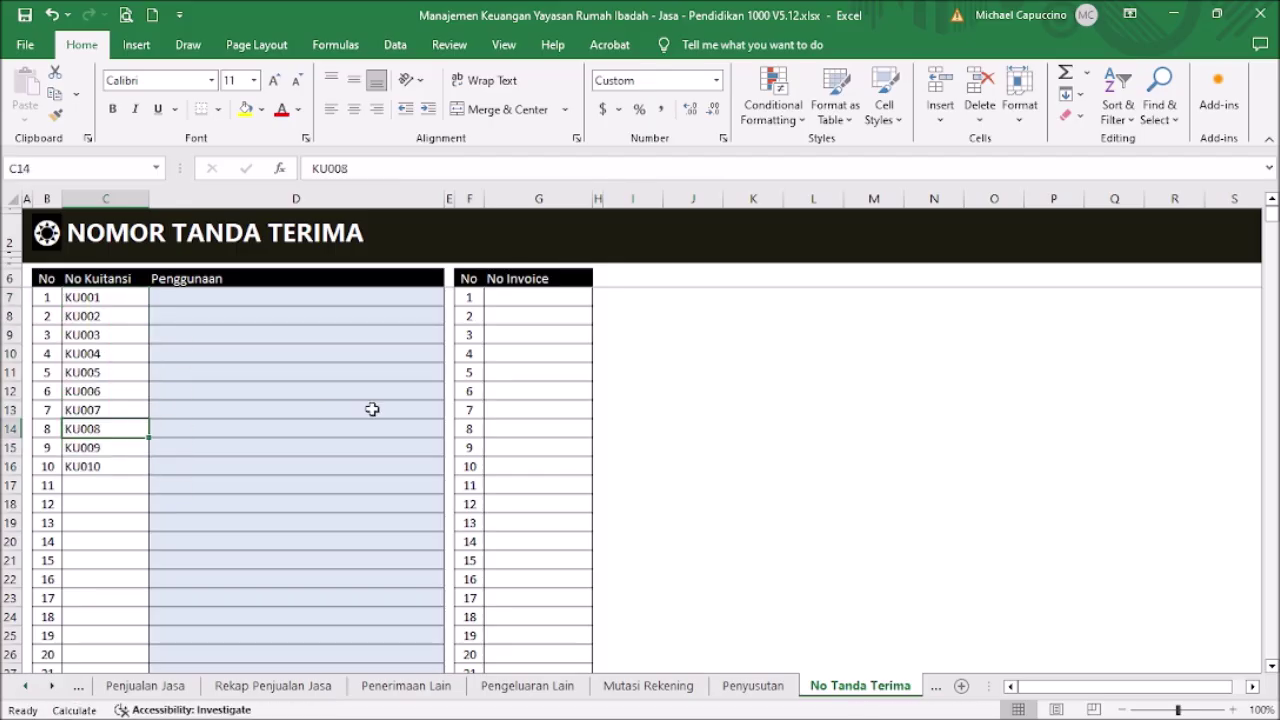
Fill the No Invoice column with INV001 to INV010 in rows 1 to 10.
{"action": "left_click", "coordinate": [521, 302]}
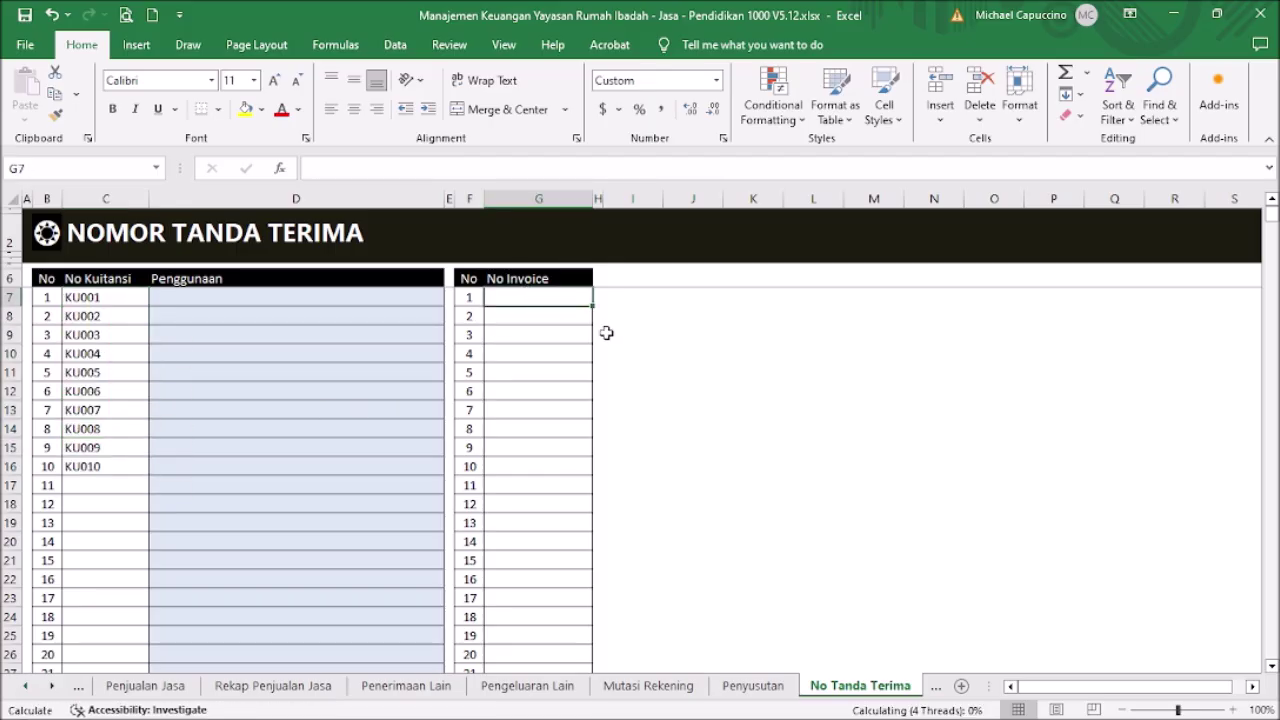
{"action": "type", "text": "INV001"}
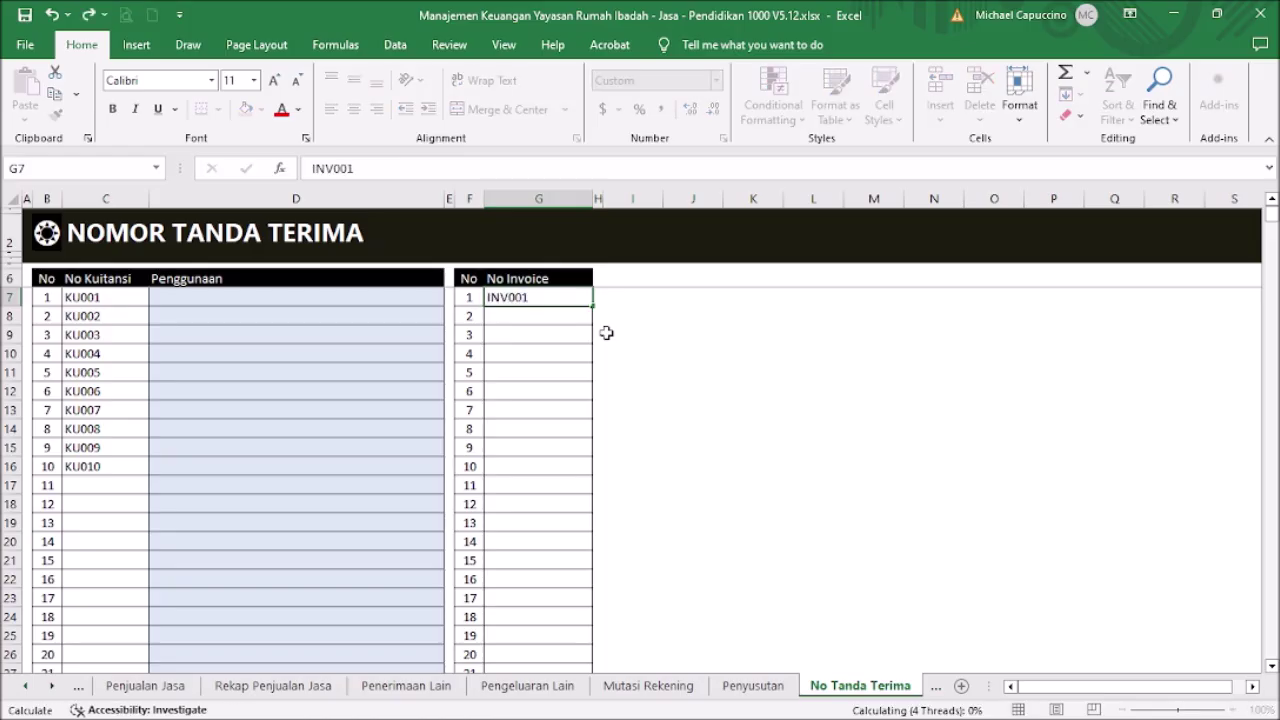
{"action": "left_click", "coordinate": [569, 314]}
{"action": "left_click", "coordinate": [571, 297]}
{"action": "left_click_drag", "start_coordinate": [592, 305], "coordinate": [611, 473]}
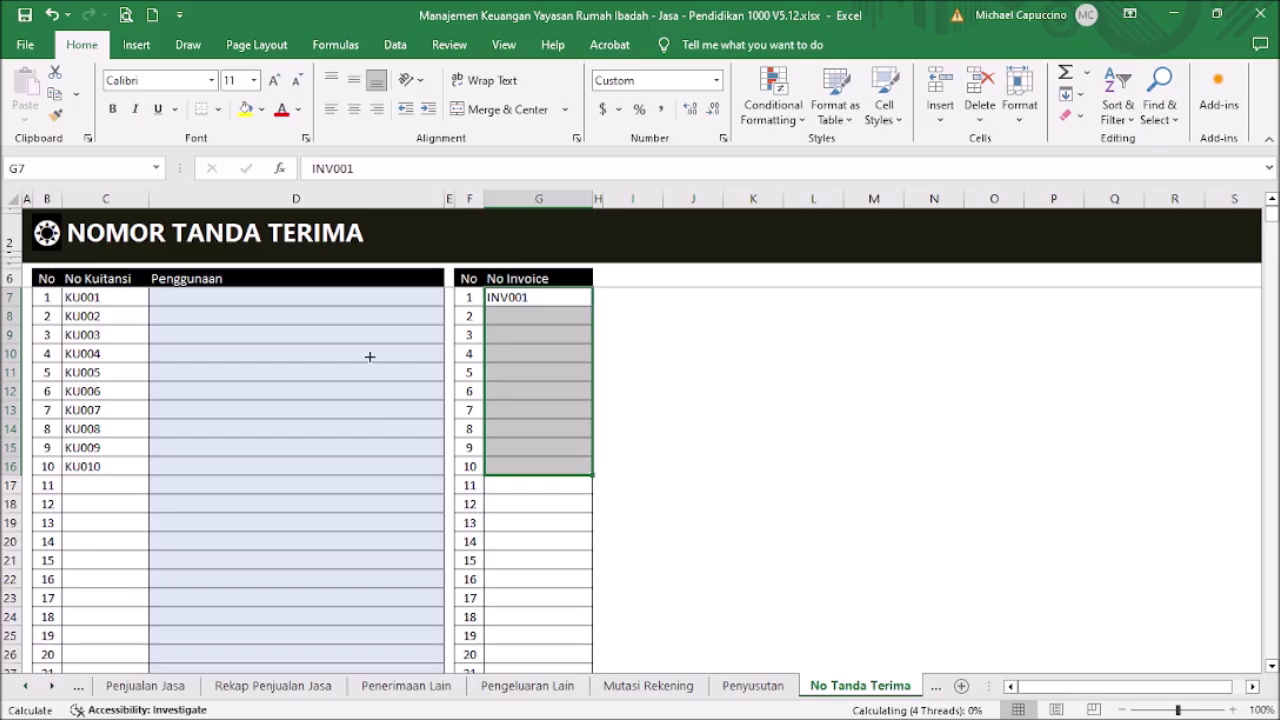
{"action": "left_click", "coordinate": [323, 298]}
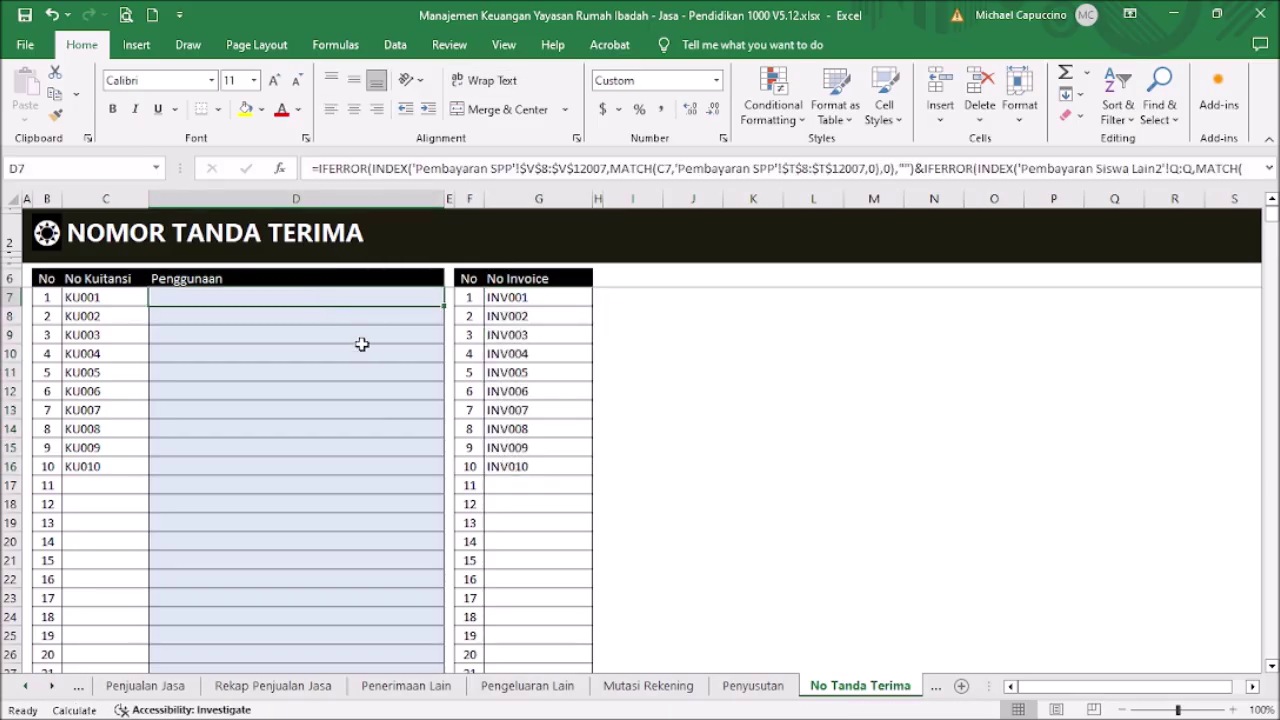
{"action": "left_click", "coordinate": [711, 404]}
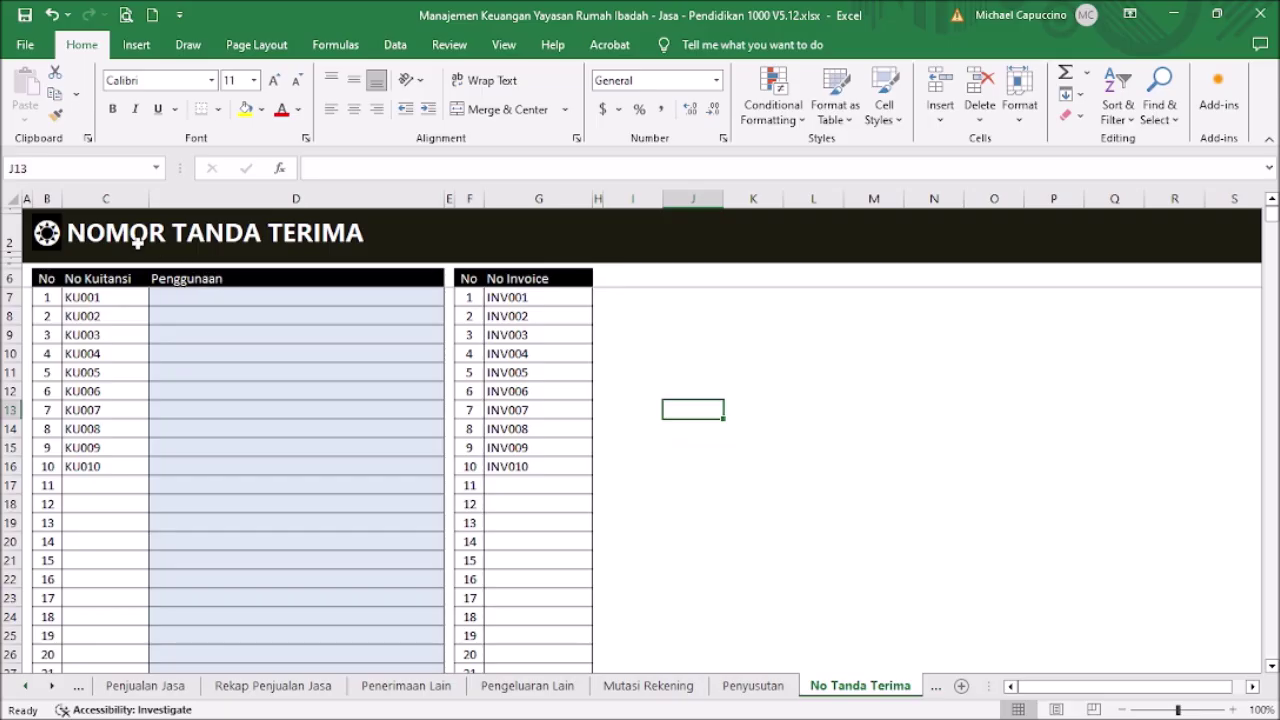
Return to the Penjualan Jasa sheet and enter 1 jan 19 as the date of the first sale.
{"action": "left_click", "coordinate": [47, 238]}
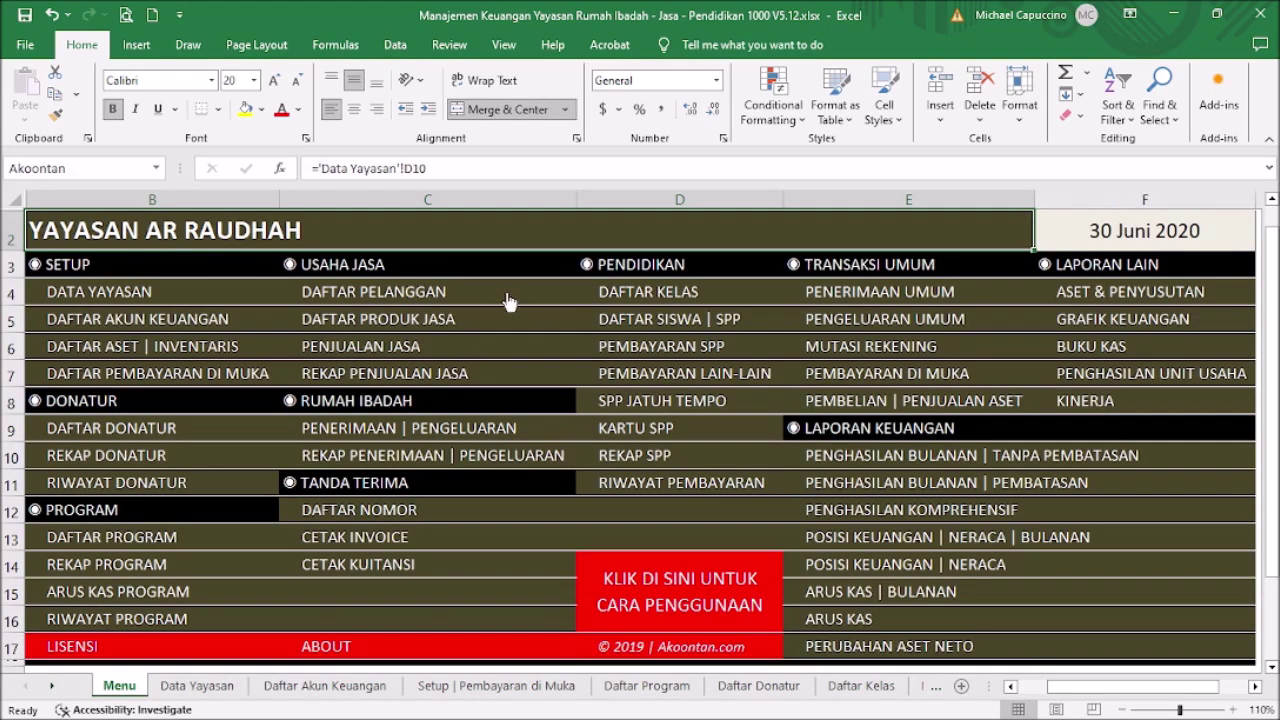
{"action": "left_click", "coordinate": [372, 346]}
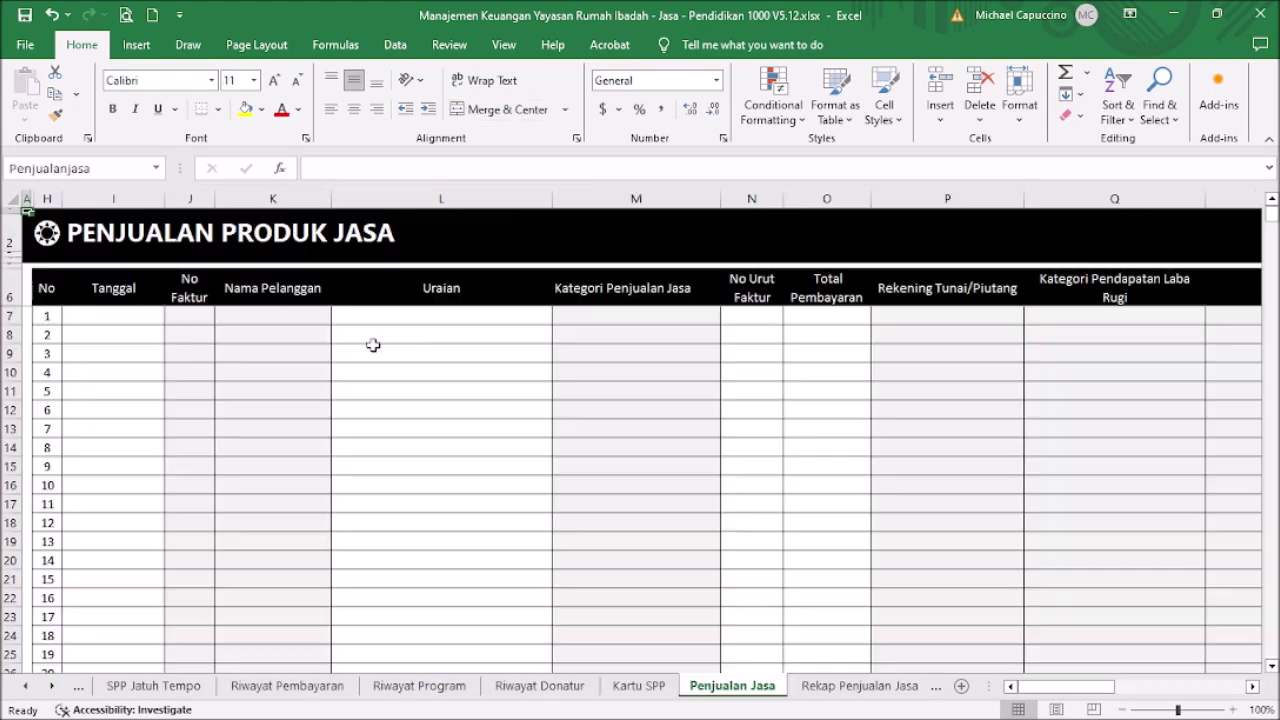
{"action": "left_click", "coordinate": [139, 316]}
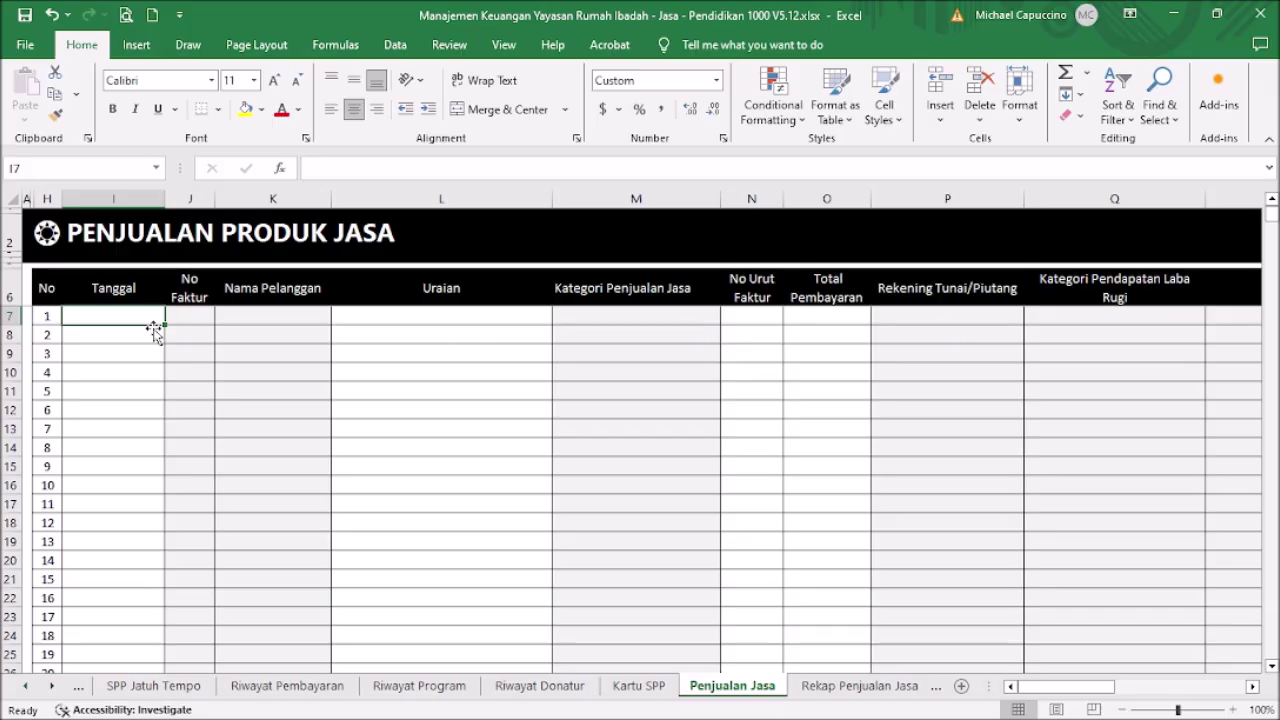
{"action": "type", "text": "1 jan 19"}
{"action": "key", "text": "Tab"}
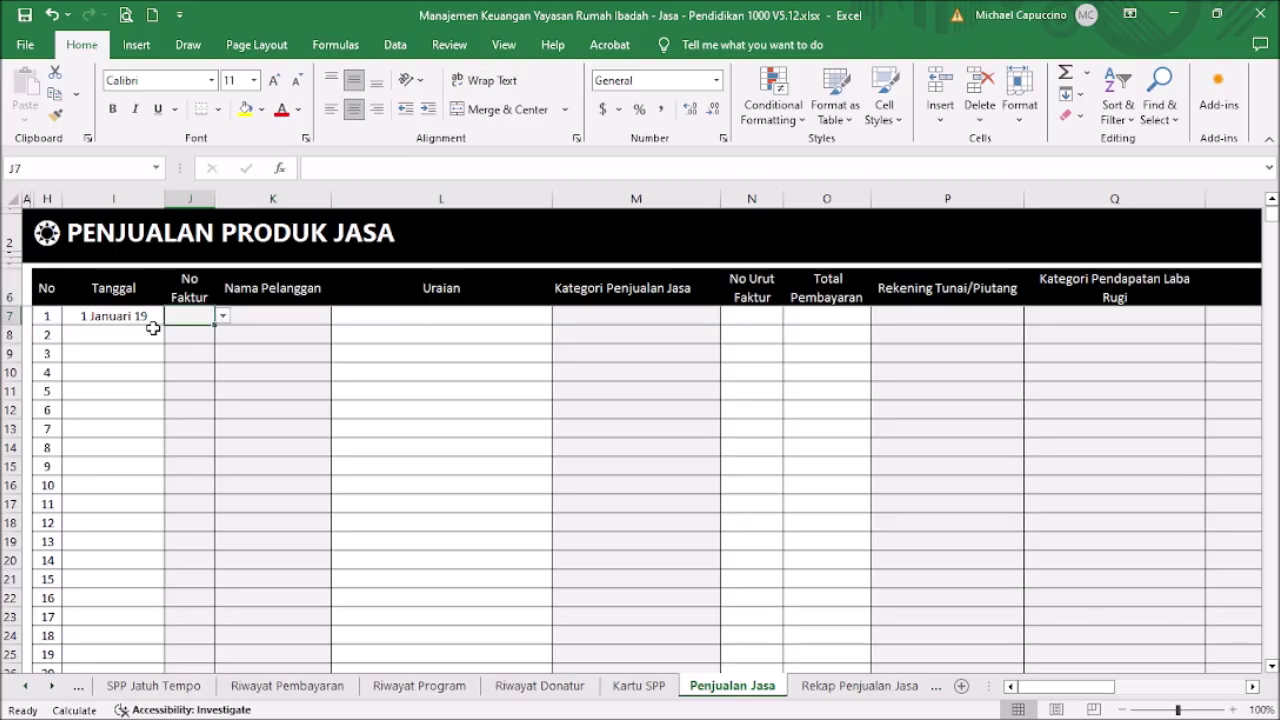
Choose INV001 as No Faktur and the customer from the Nama Pelanggan list for the first sale.
{"action": "left_click", "coordinate": [223, 317]}
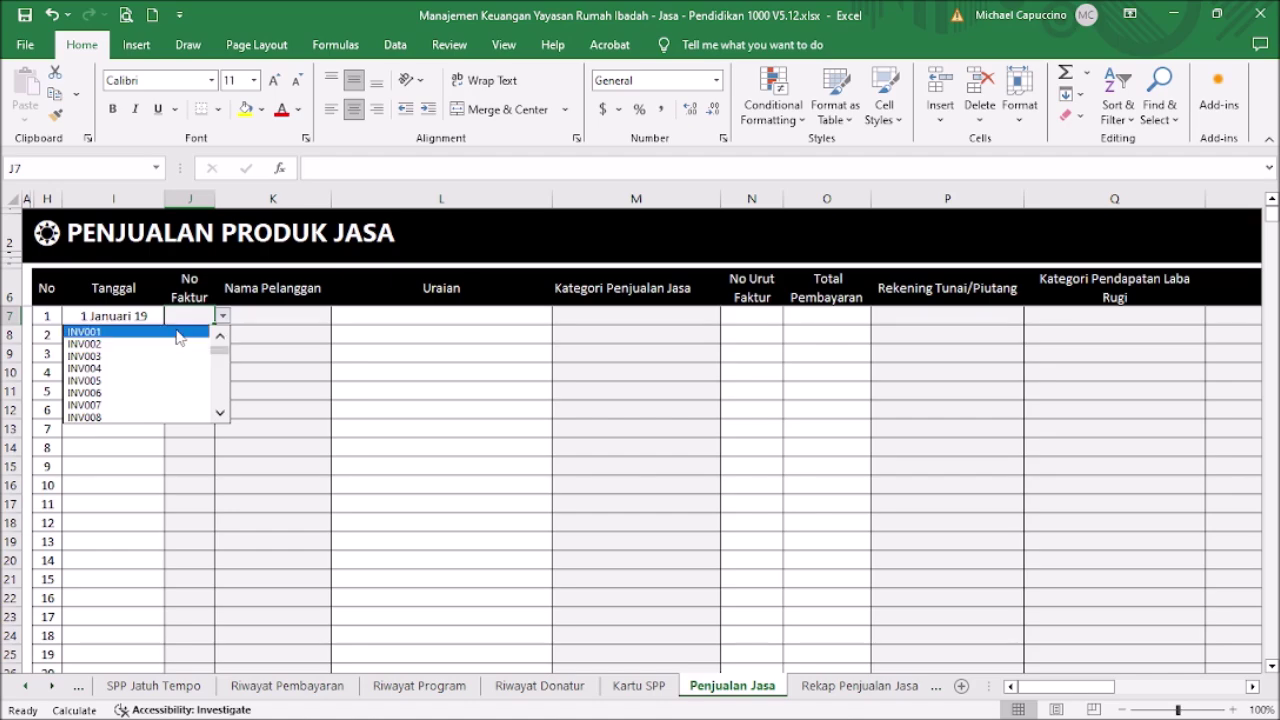
{"action": "left_click", "coordinate": [195, 334]}
{"action": "left_click", "coordinate": [328, 318]}
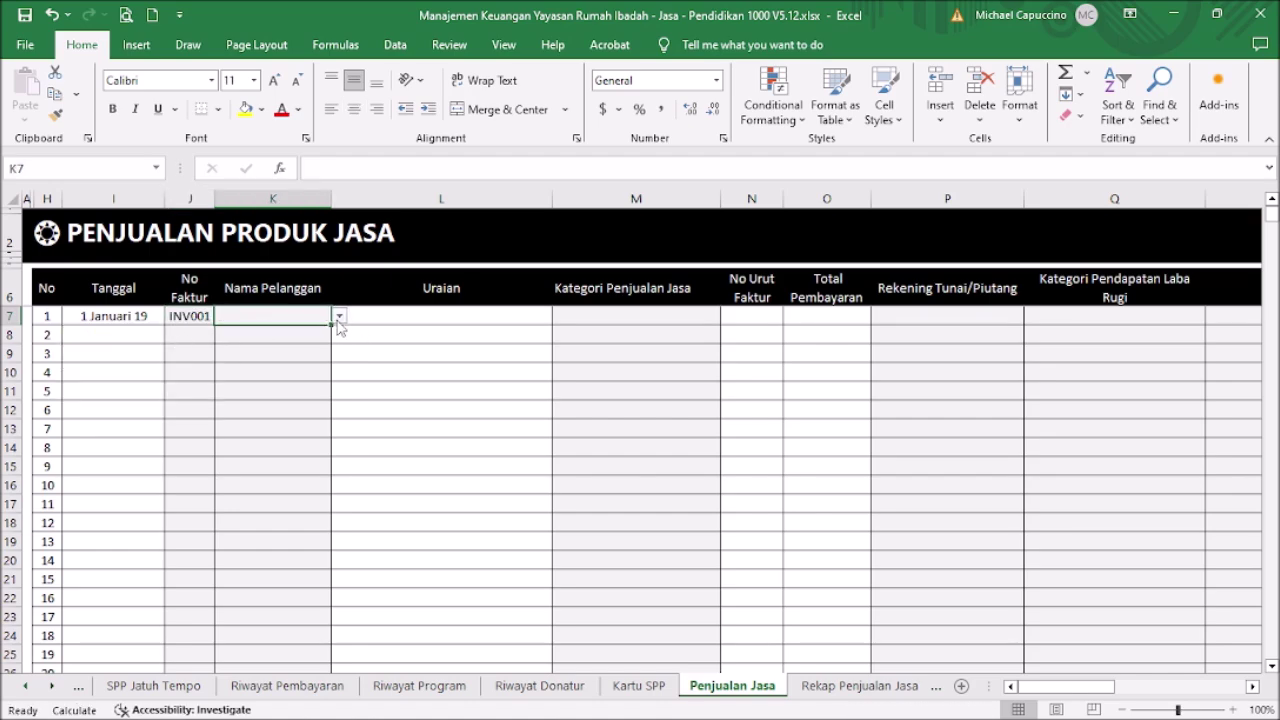
{"action": "left_click", "coordinate": [339, 316]}
{"action": "left_click", "coordinate": [305, 333]}
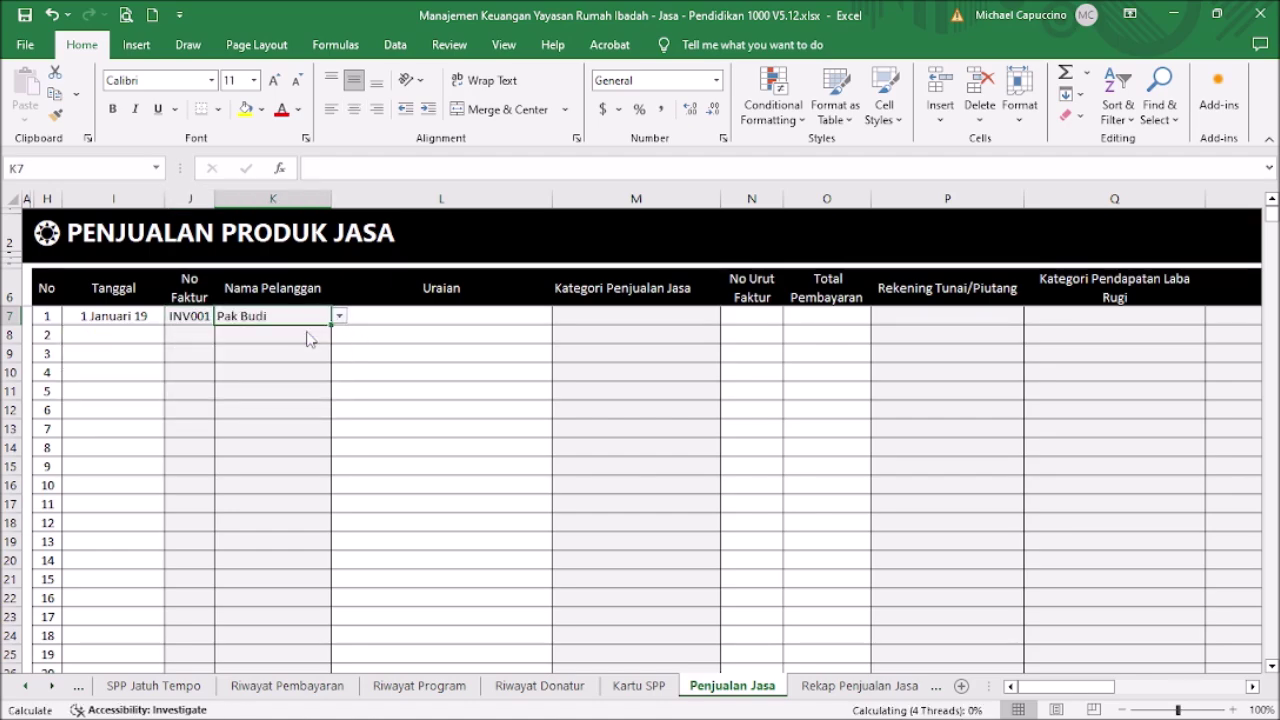
Enter Pembayaran Sewa Kios as the Uraian of the first sale.
{"action": "left_click", "coordinate": [424, 322]}
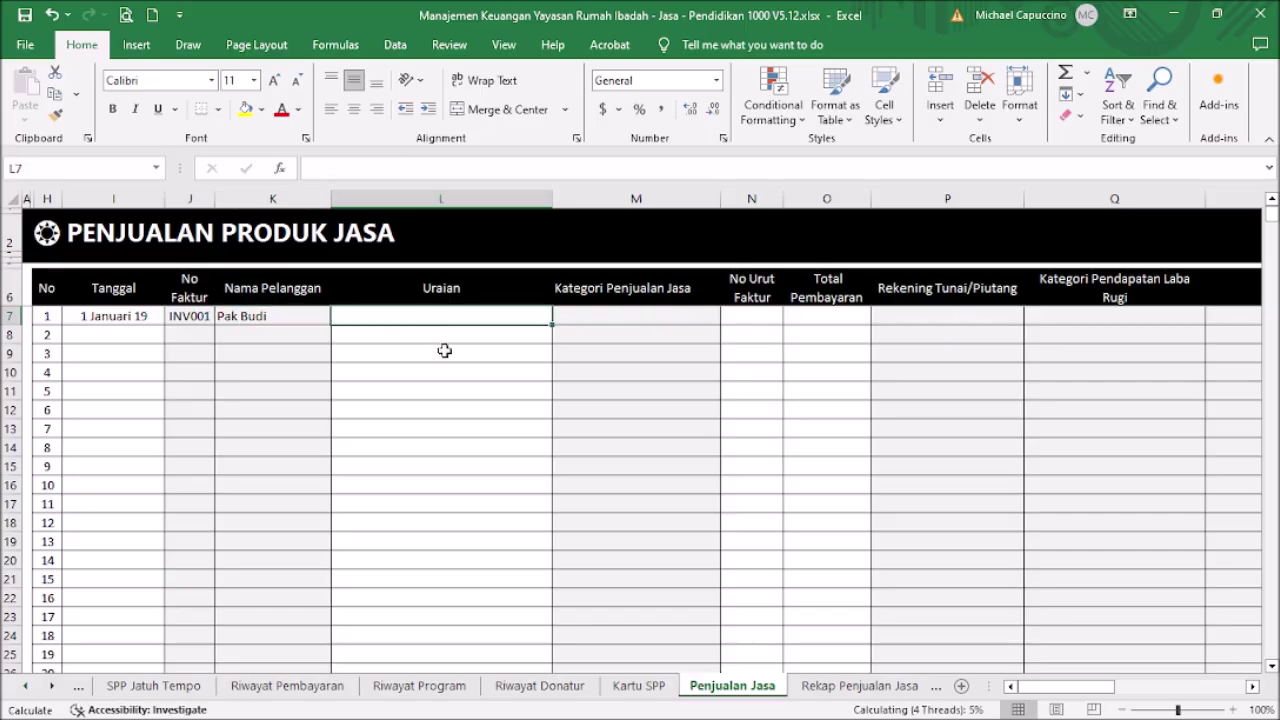
{"action": "type", "text": "Pembayaran Sew"}
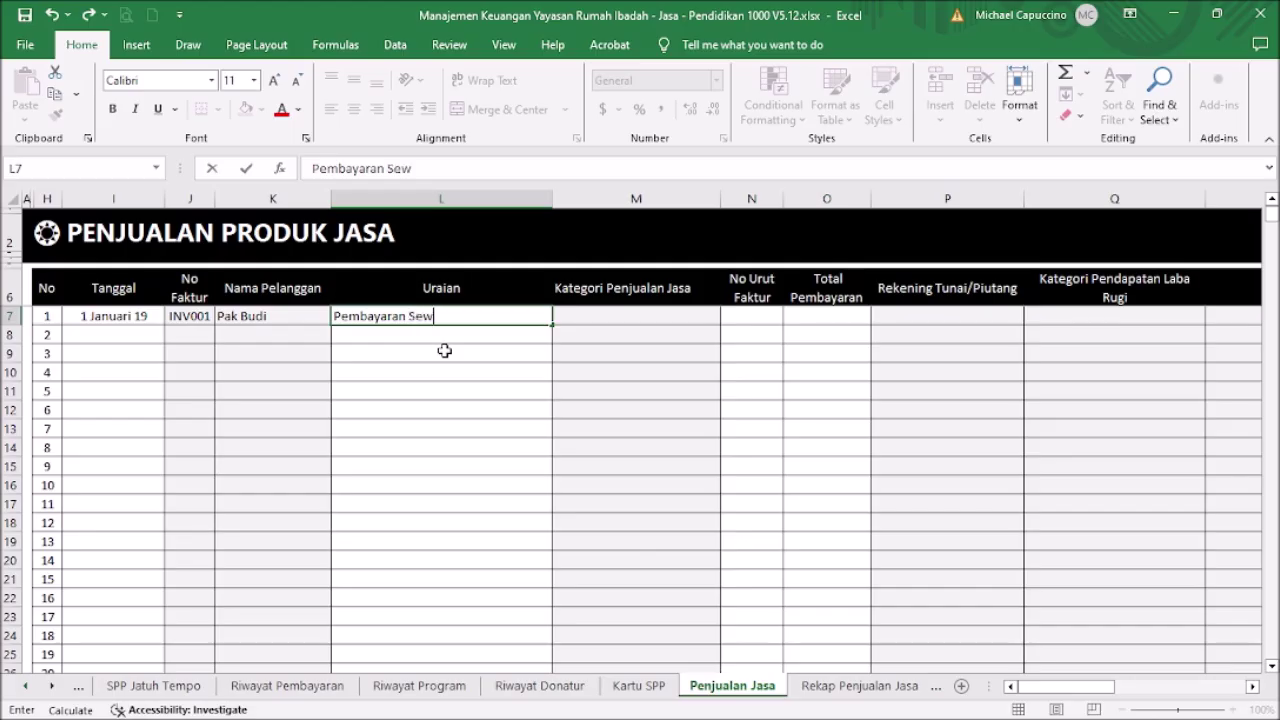
{"action": "type", "text": "a Kios"}
{"action": "key", "text": "ctrl+Return"}
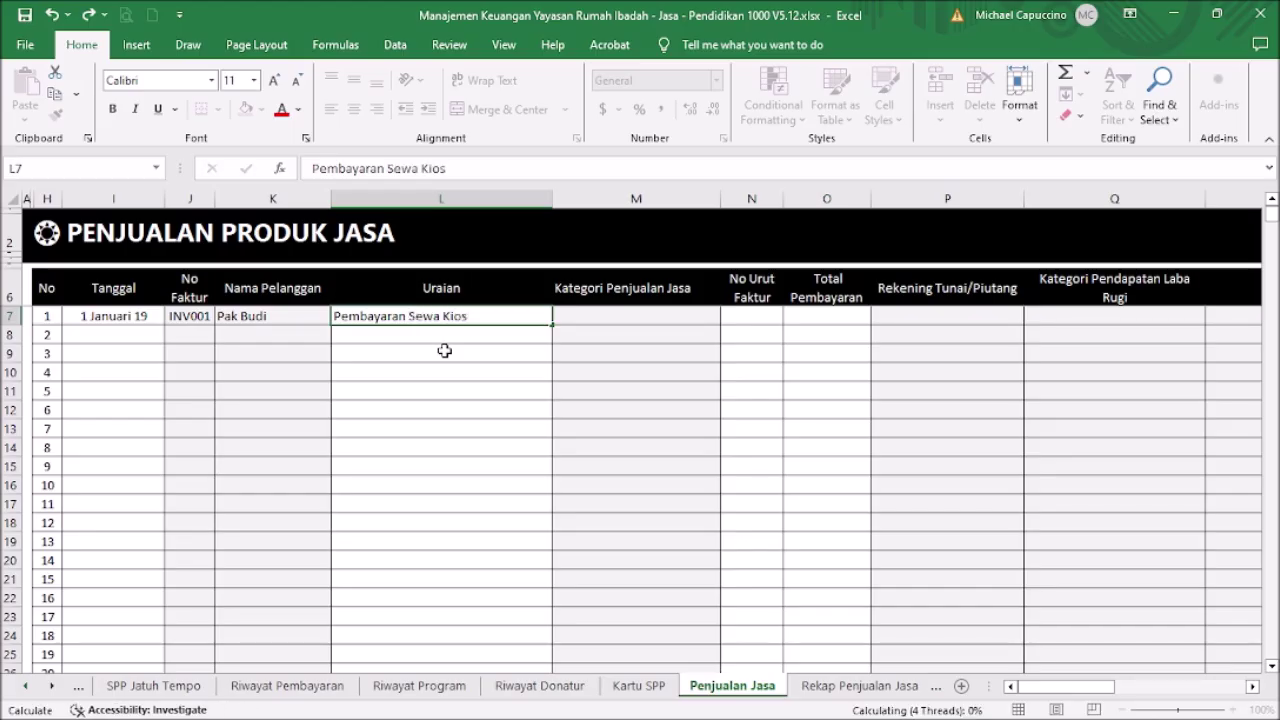
Set the first sale's Kategori Penjualan Jasa to Sewa Kios.
{"action": "left_click", "coordinate": [665, 316]}
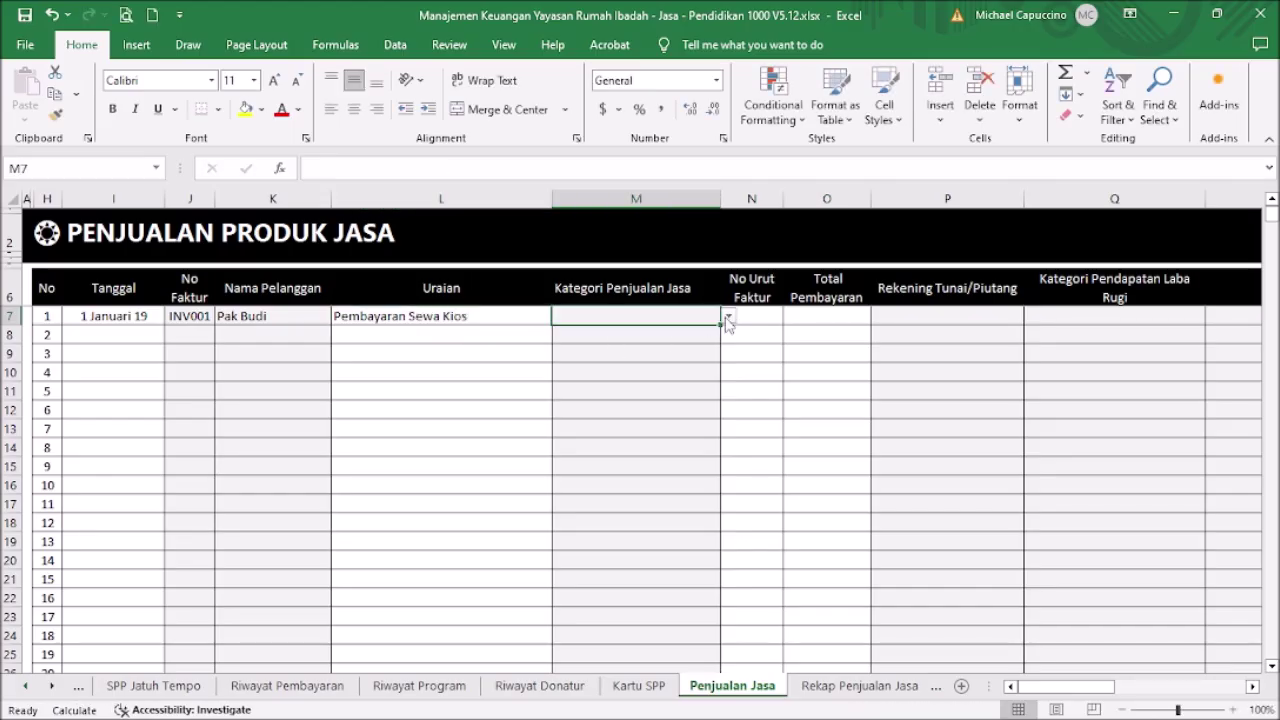
{"action": "left_click", "coordinate": [728, 318]}
{"action": "left_click", "coordinate": [684, 333]}
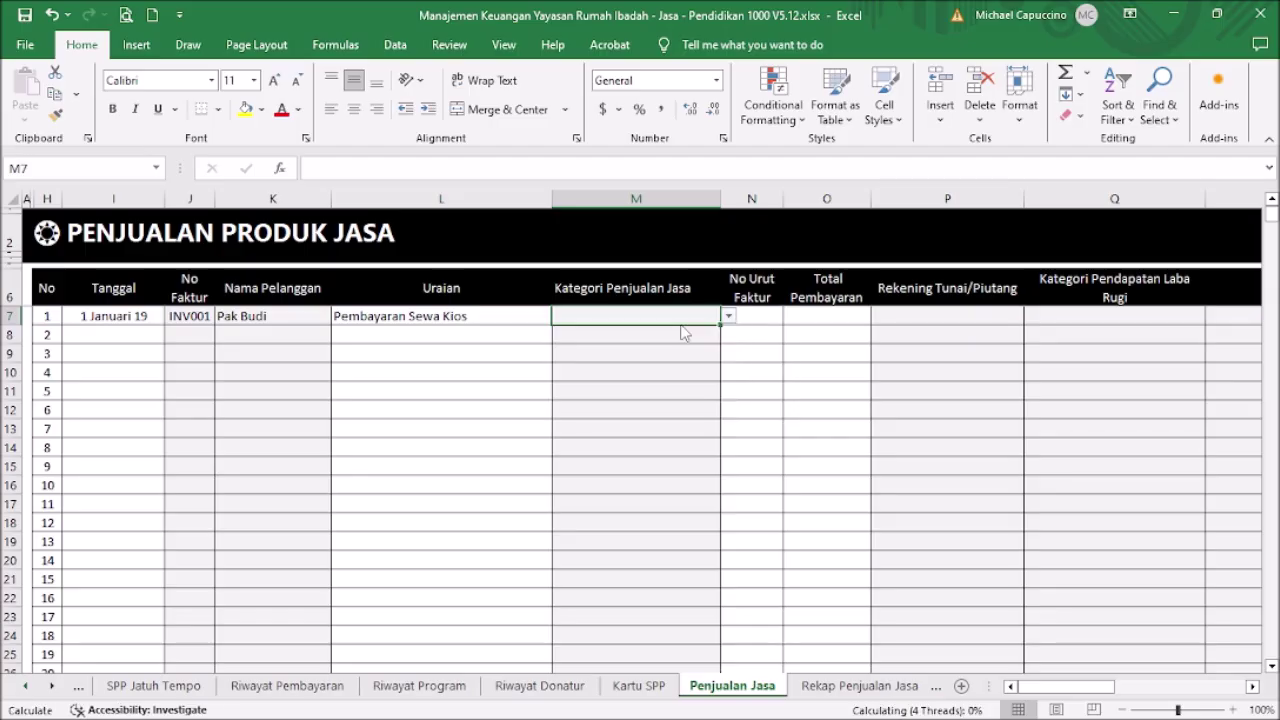
{"action": "left_click", "coordinate": [728, 316]}
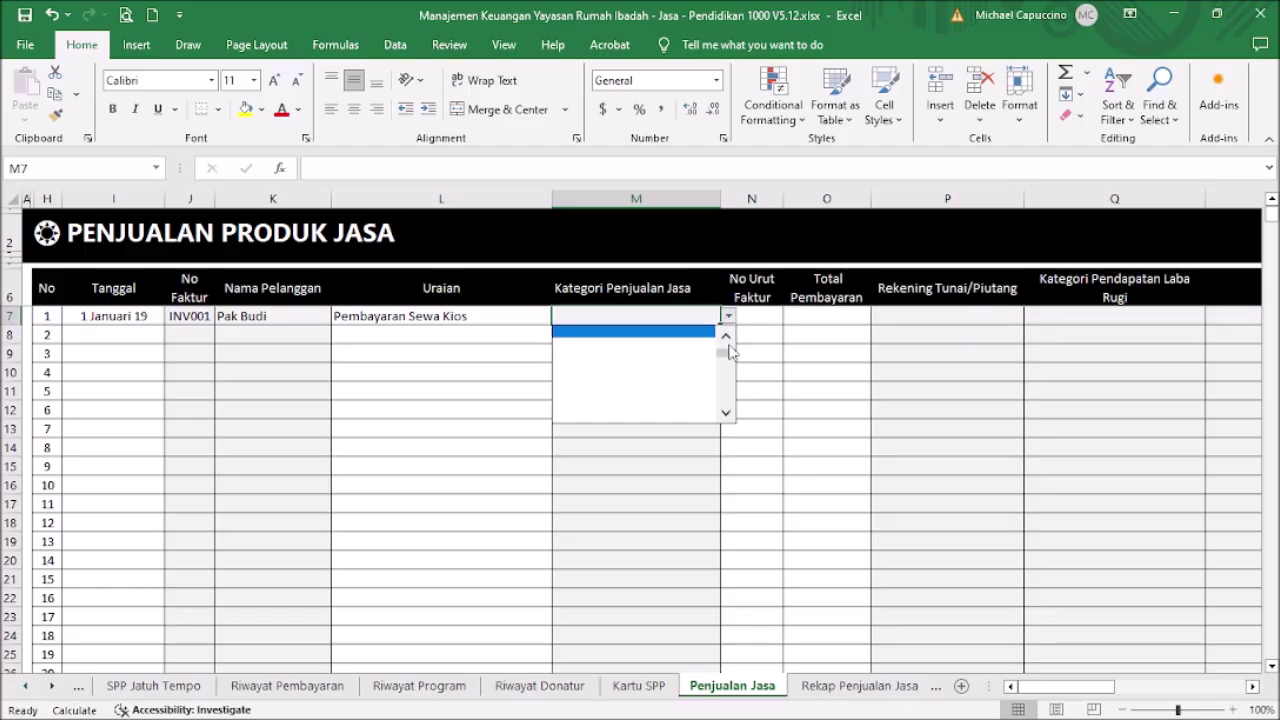
{"action": "left_click", "coordinate": [698, 334]}
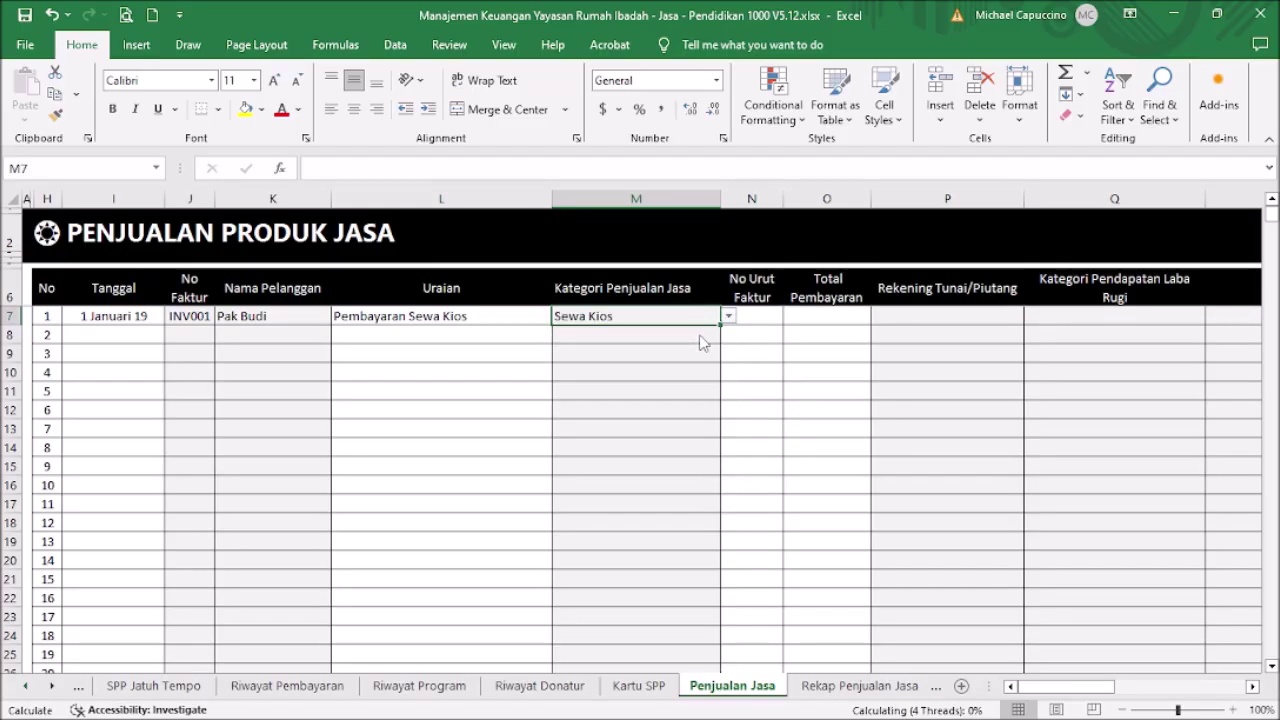
Open the Invoice sheet and examine how its item rows are numbered.
{"action": "left_click", "coordinate": [759, 322]}
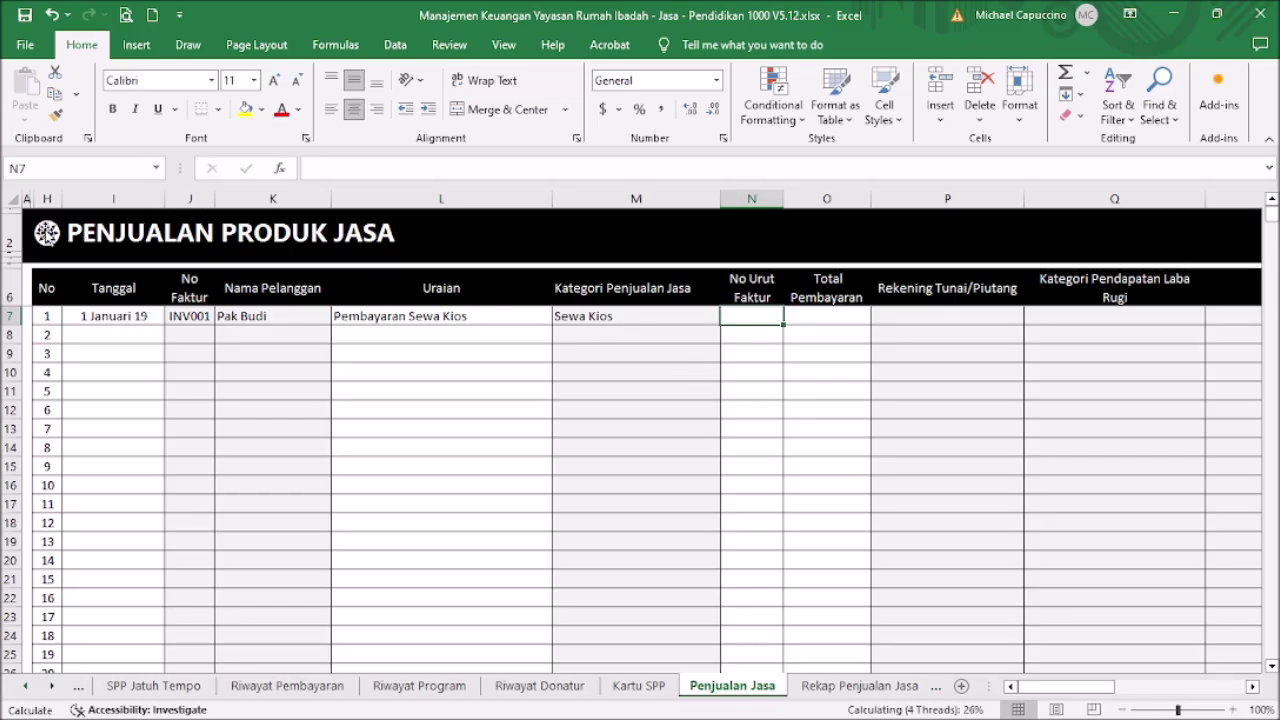
{"action": "left_click", "coordinate": [46, 232]}
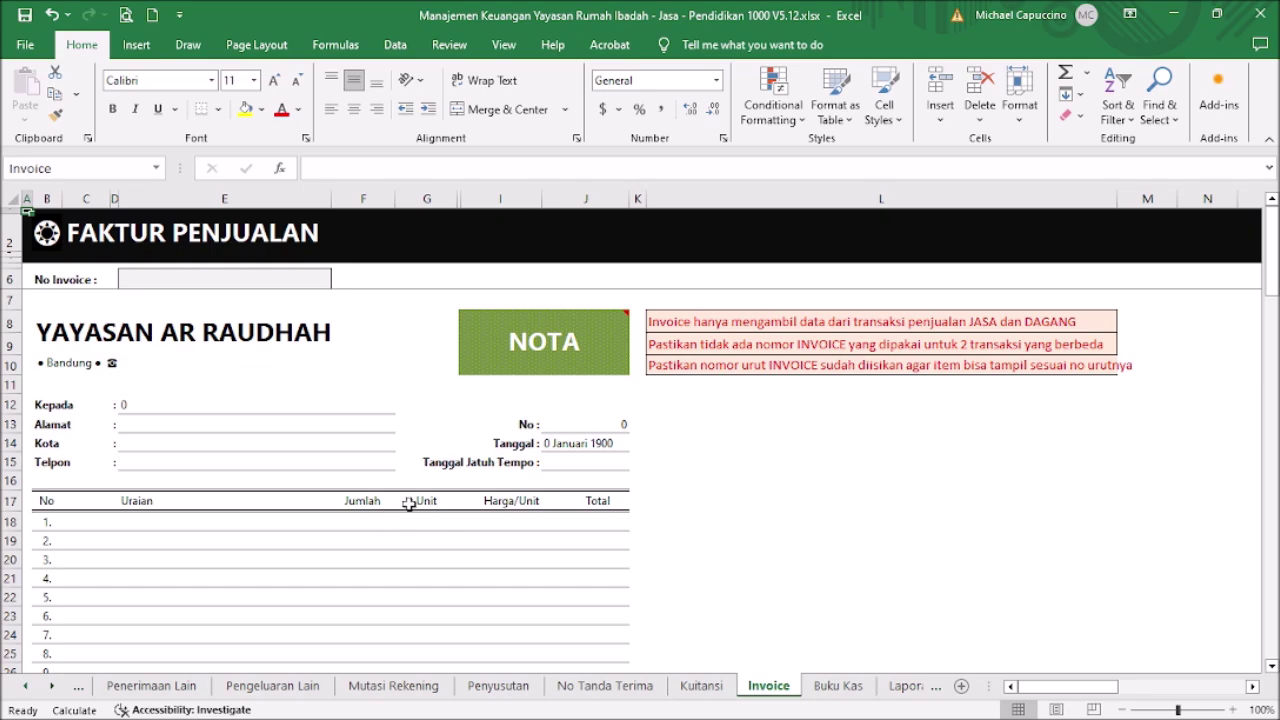
{"action": "left_click", "coordinate": [47, 541]}
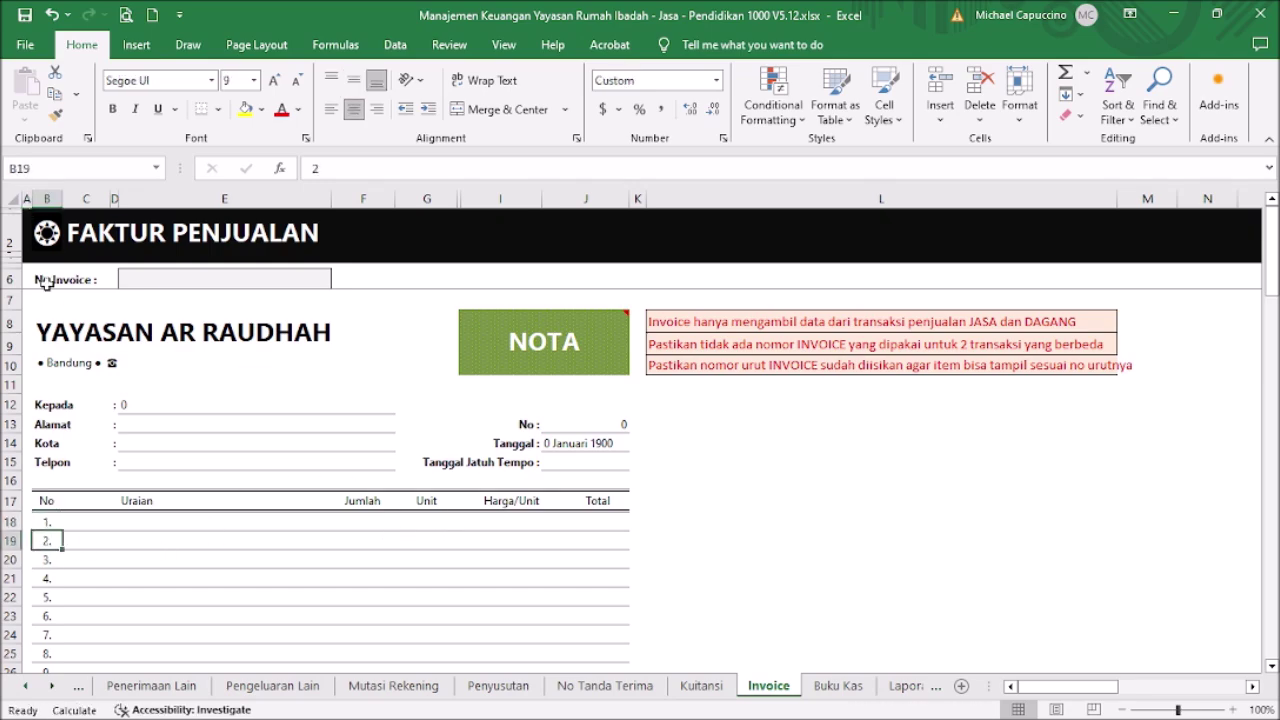
{"action": "left_click", "coordinate": [45, 236]}
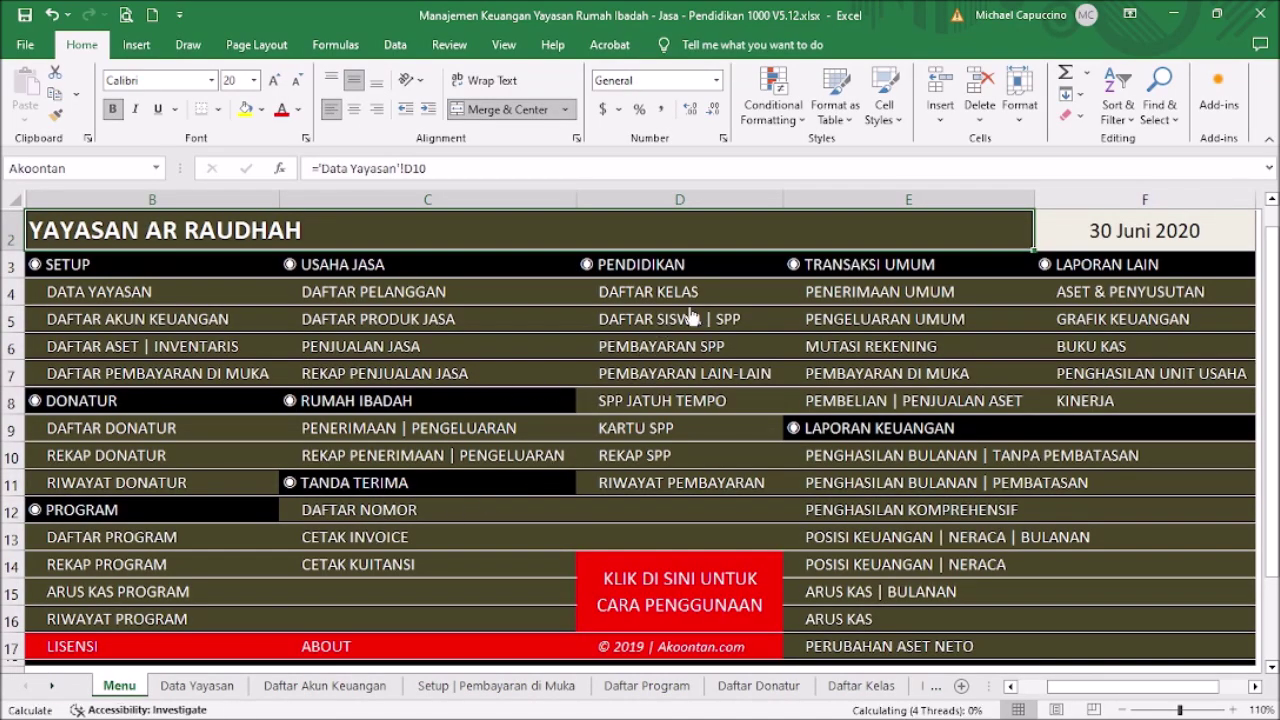
Return to the Penjualan Jasa sheet and enter 1 as No Urut Faktur and 500000 as Total Pembayaran for the first sale.
{"action": "left_click", "coordinate": [383, 352]}
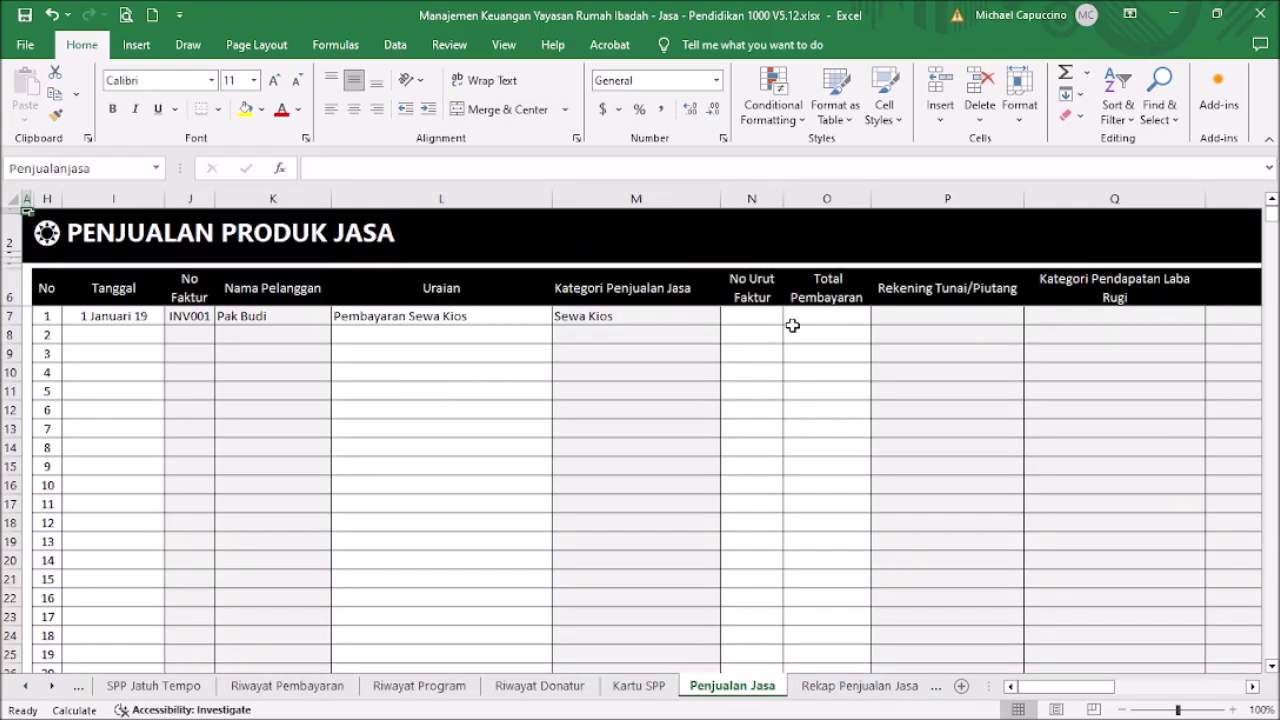
{"action": "left_click", "coordinate": [760, 324]}
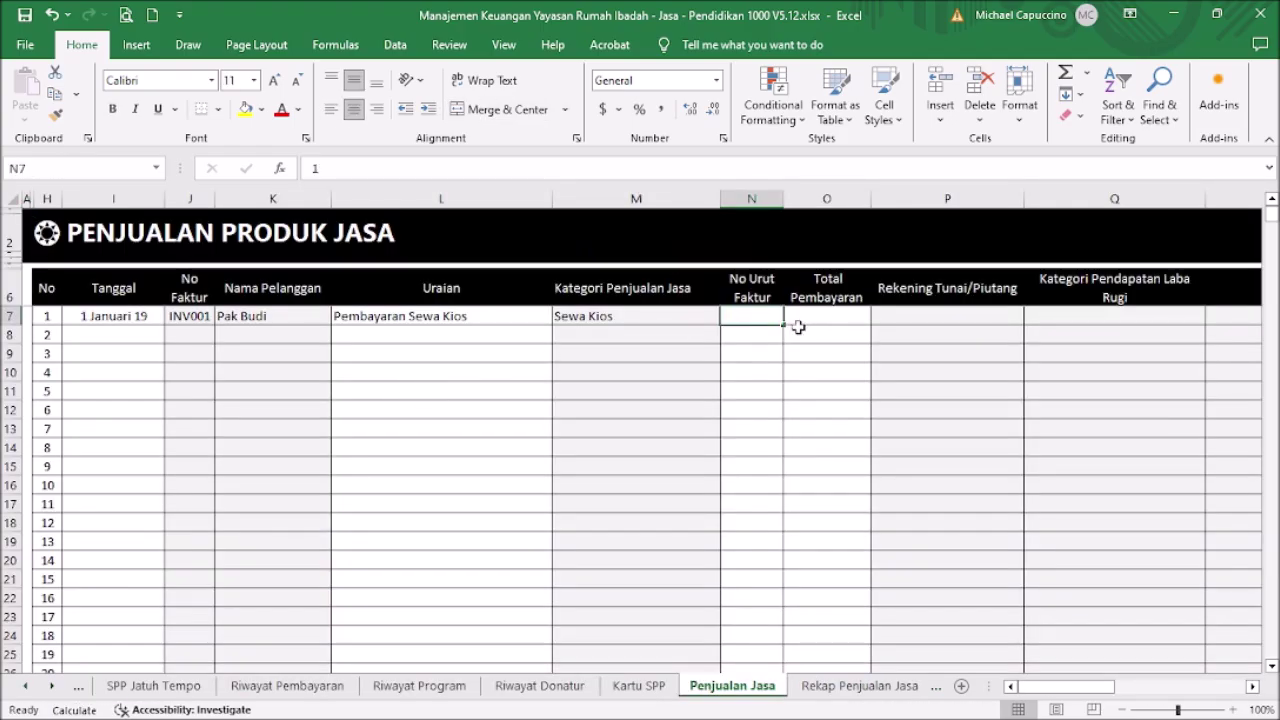
{"action": "left_click", "coordinate": [798, 327]}
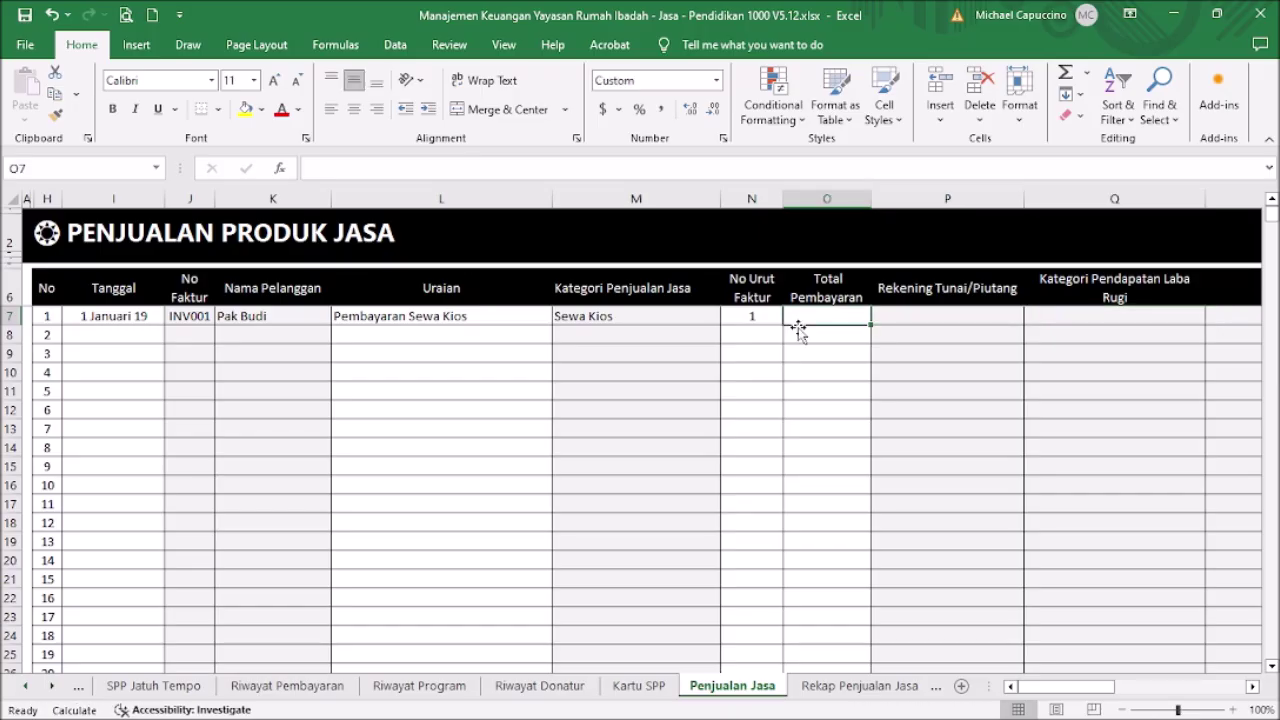
{"action": "type", "text": "500000"}
{"action": "key", "text": "Return"}
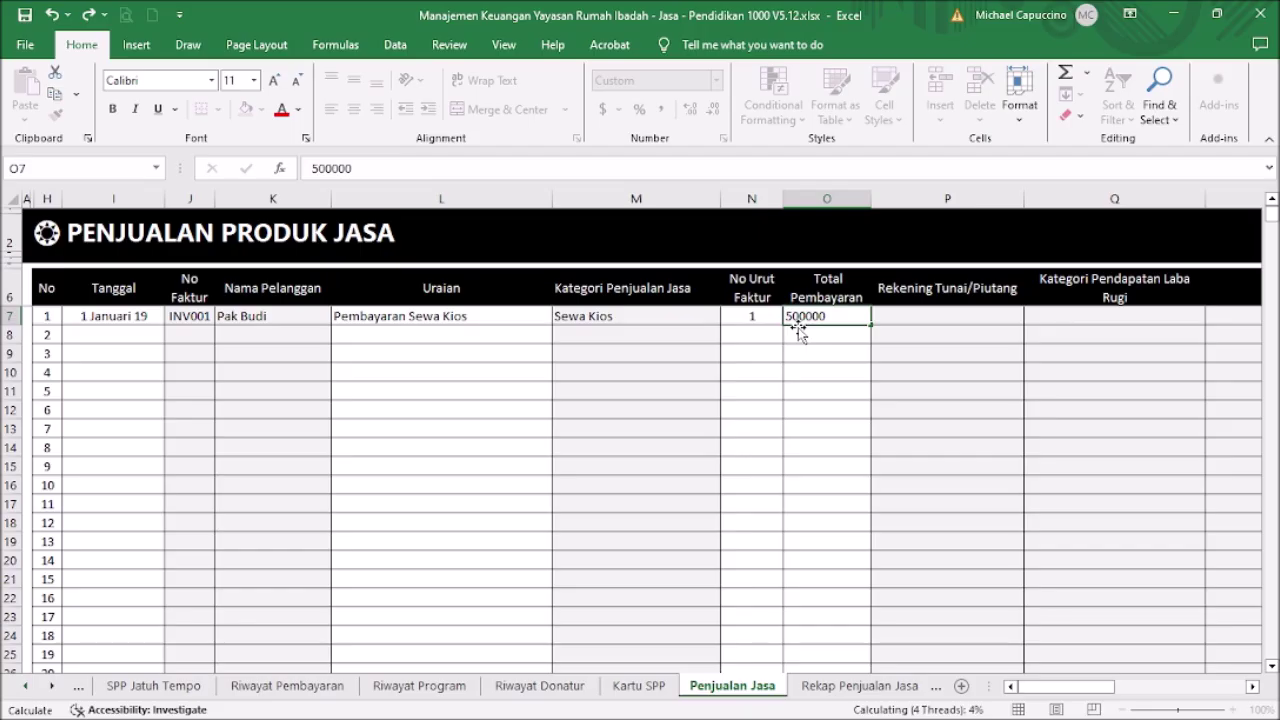
Set the first sale's Rekening Tunai/Piutang to BCA.
{"action": "key", "text": "Right"}
{"action": "key", "text": "Right"}
{"action": "key", "text": "Right"}
{"action": "key", "text": "Right"}
{"action": "key", "text": "Left"}
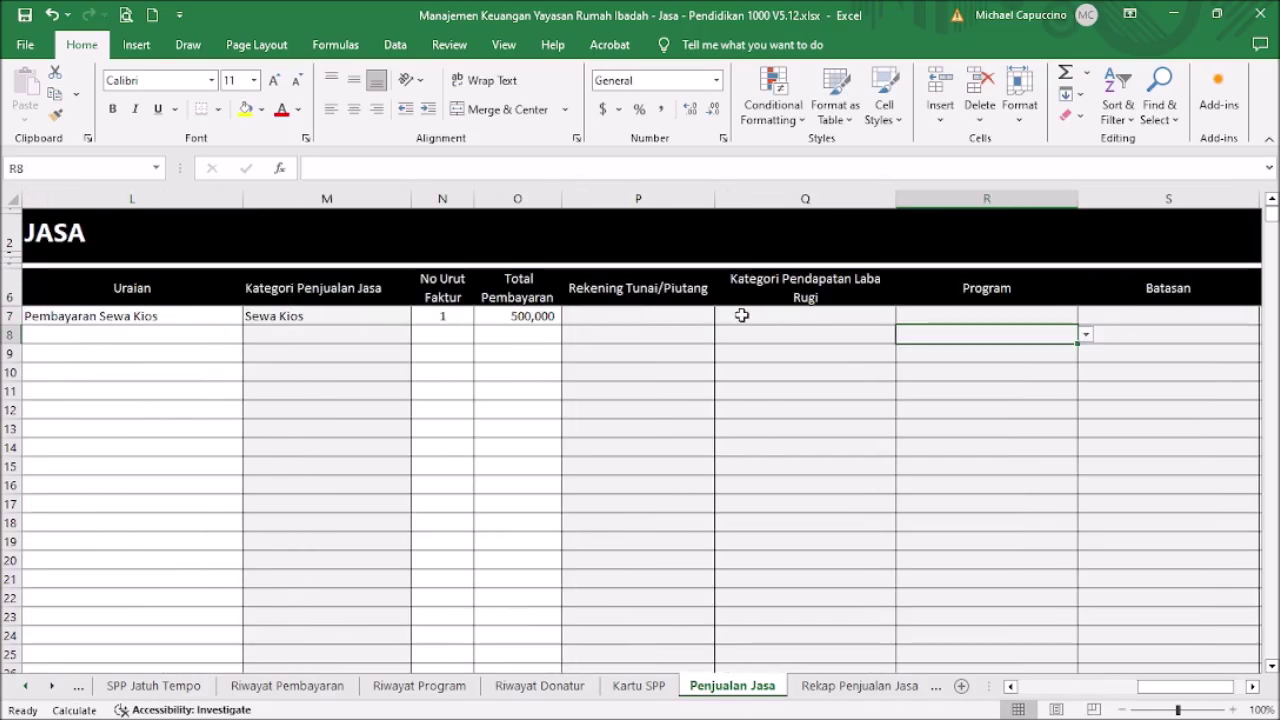
{"action": "left_click", "coordinate": [695, 316]}
{"action": "left_click", "coordinate": [722, 316]}
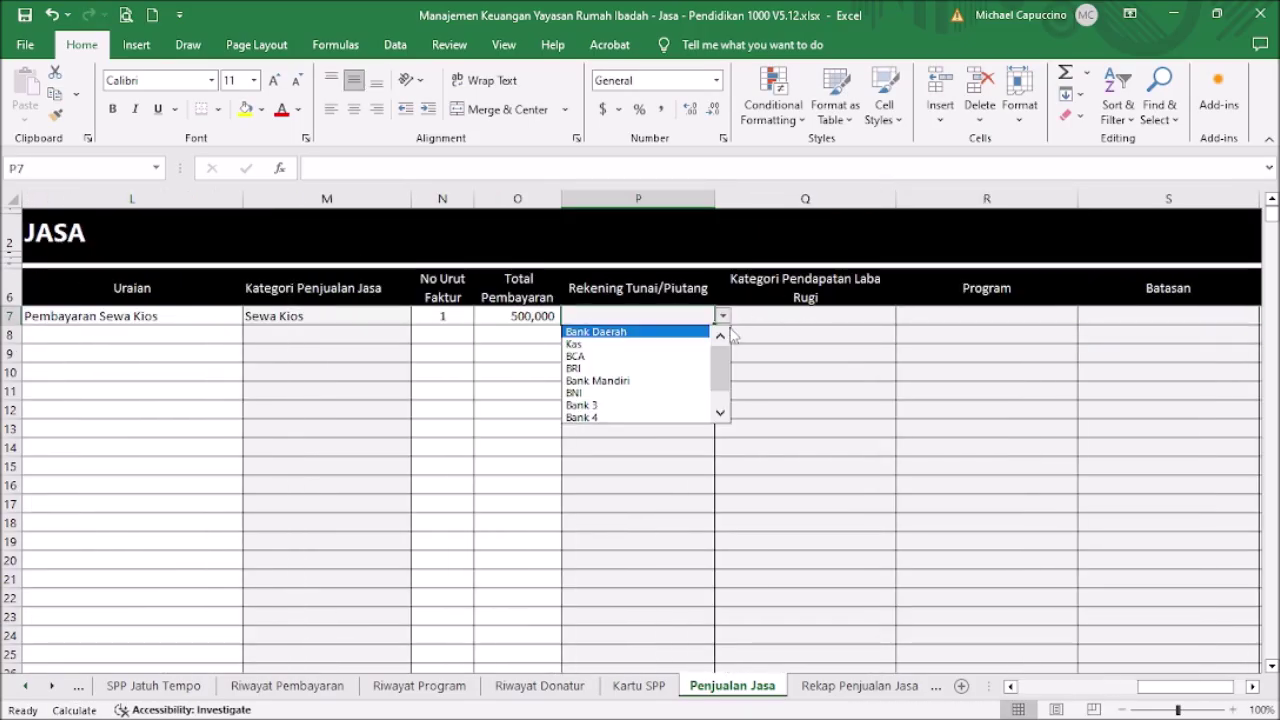
{"action": "left_click", "coordinate": [693, 357]}
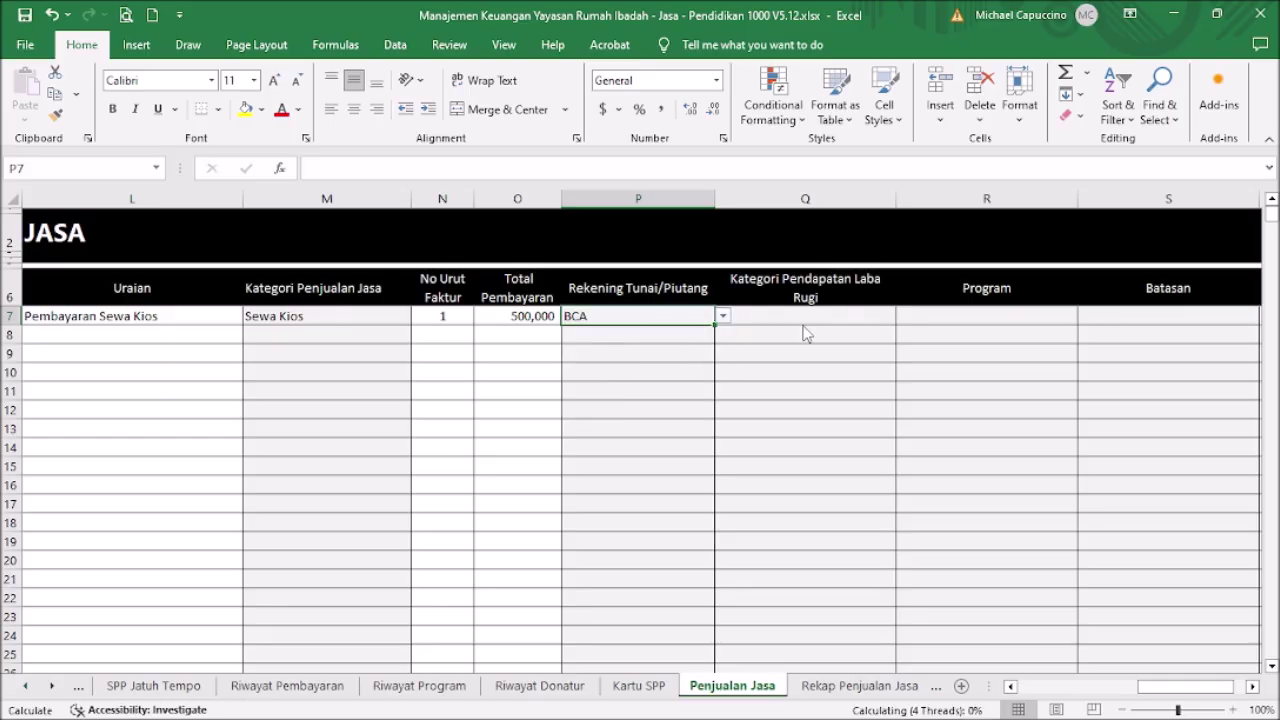
Set the first sale's Kategori Pendapatan Laba Rugi to Pendapatan Jasa.
{"action": "left_click", "coordinate": [800, 318]}
{"action": "left_click", "coordinate": [903, 316]}
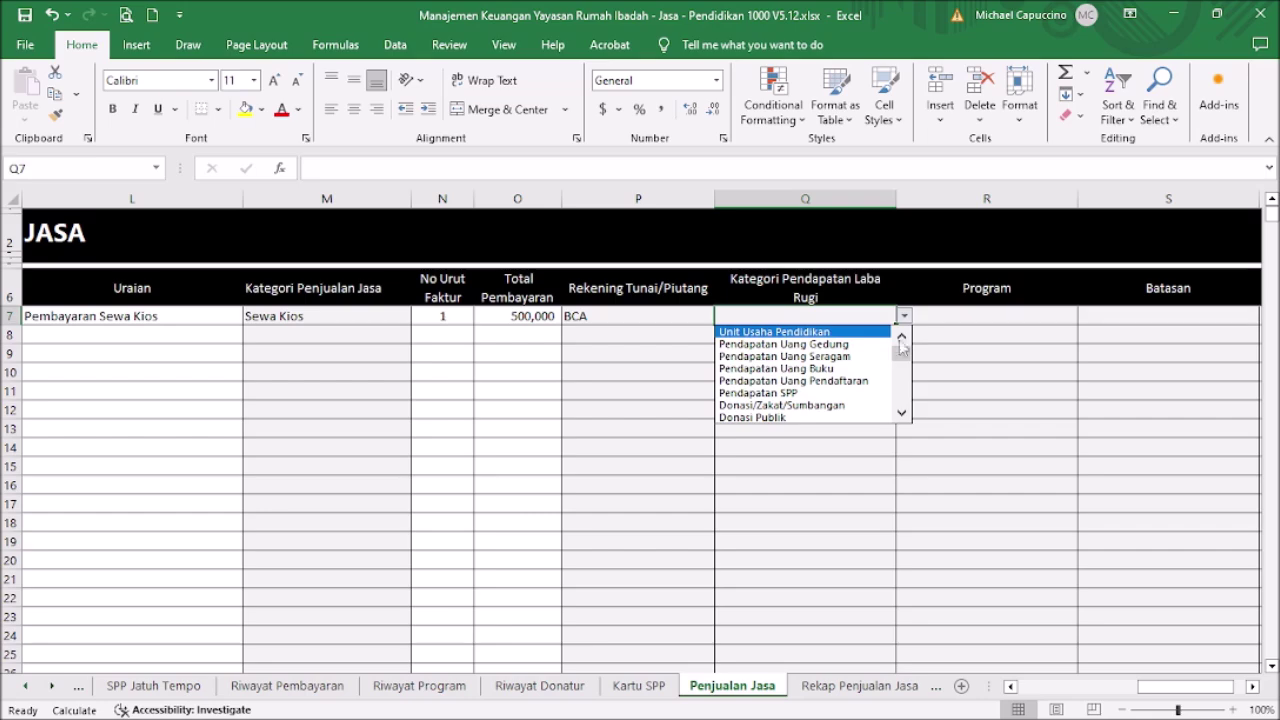
{"action": "scroll", "coordinate": [906, 415], "scroll_direction": "down", "scroll_amount": 5}
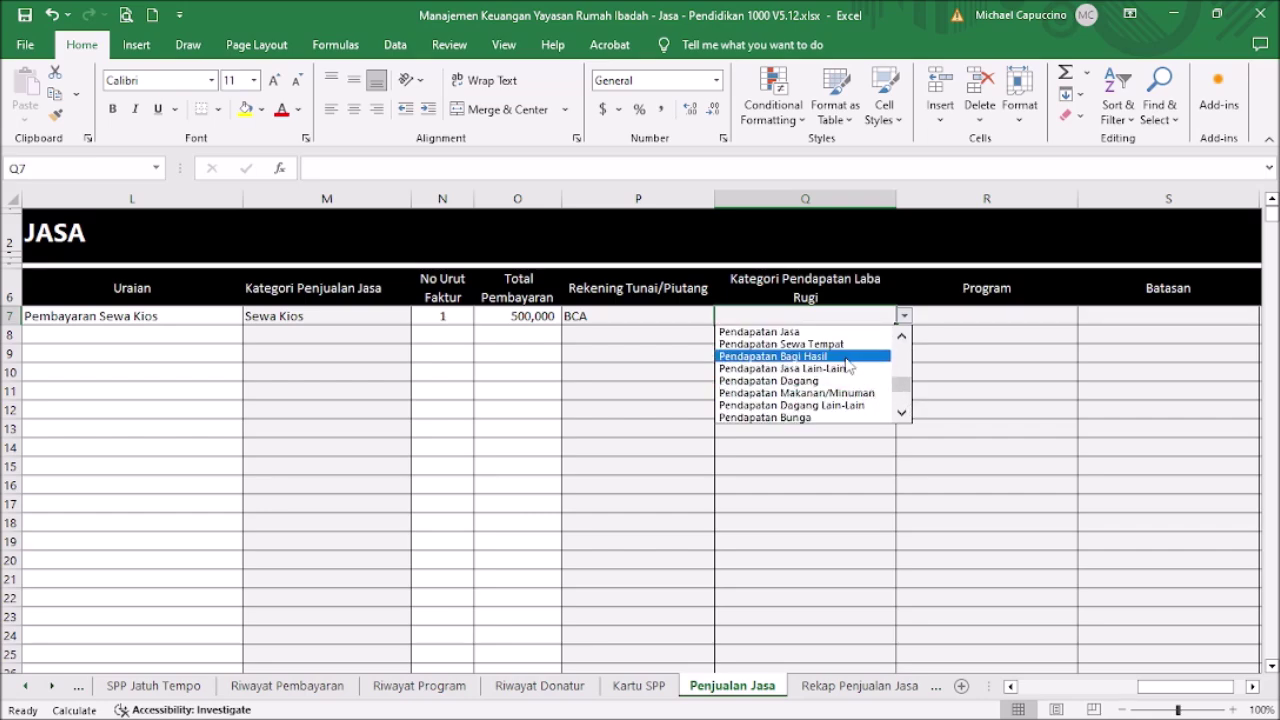
{"action": "left_click", "coordinate": [770, 331]}
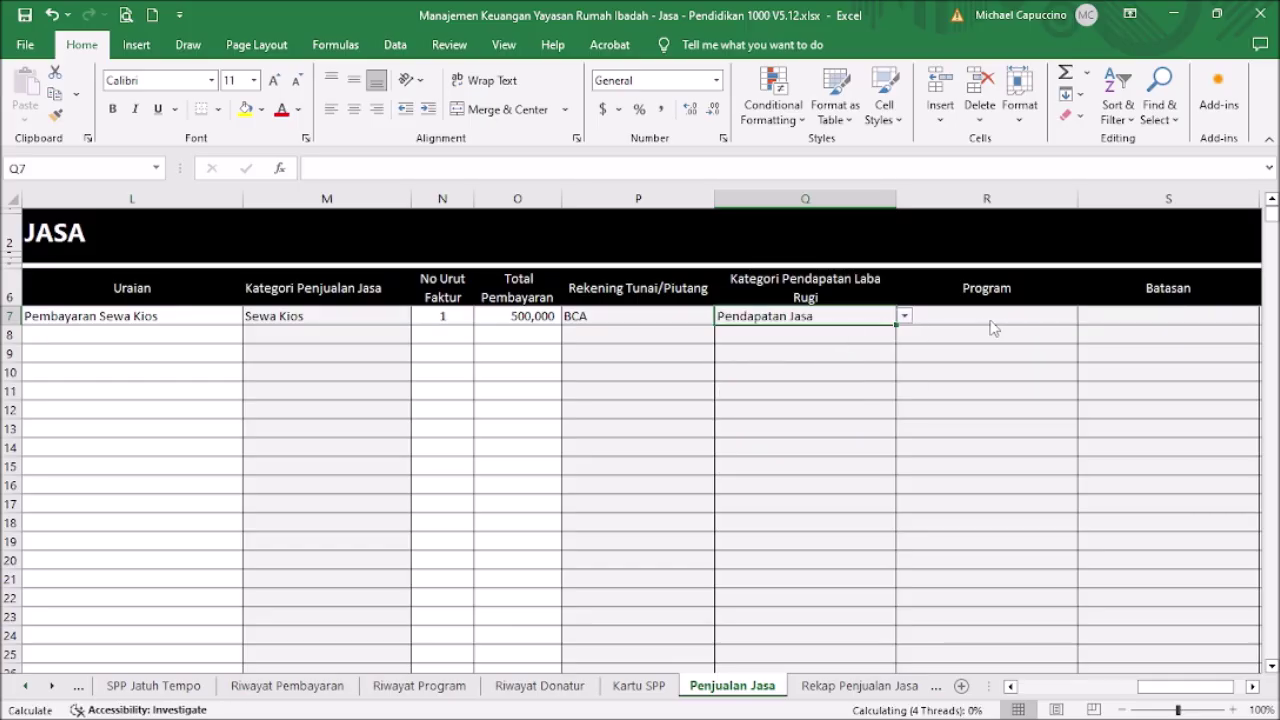
Leave Program empty and set the first sale's Batasan to Tanpa Pembatasan.
{"action": "left_click", "coordinate": [992, 329]}
{"action": "left_click", "coordinate": [1143, 317]}
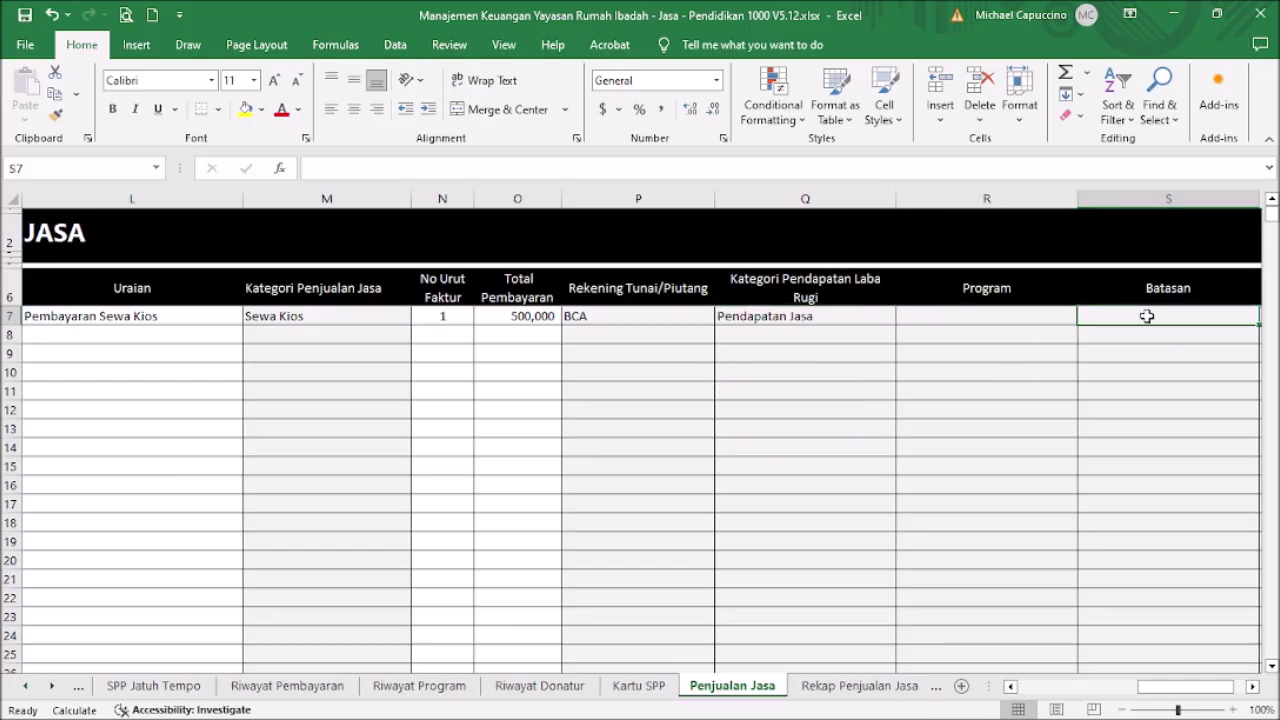
{"action": "left_click", "coordinate": [1252, 687]}
{"action": "left_click", "coordinate": [815, 316]}
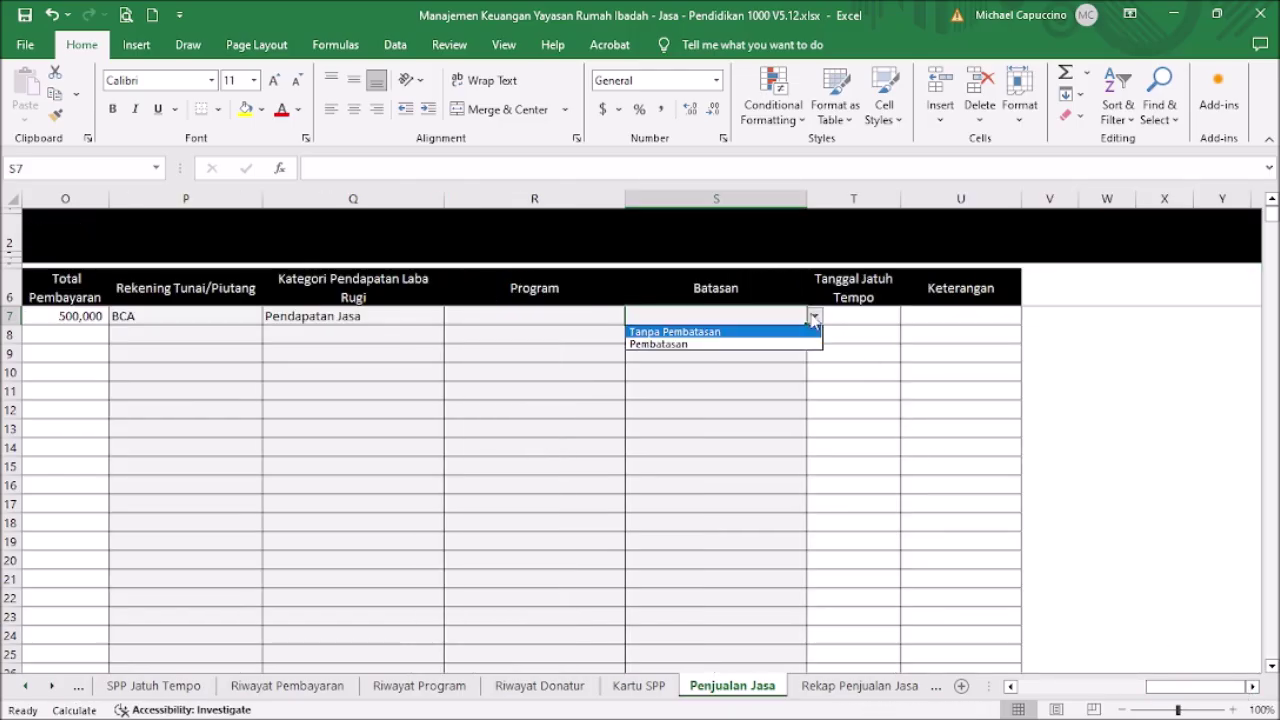
{"action": "left_click", "coordinate": [780, 331]}
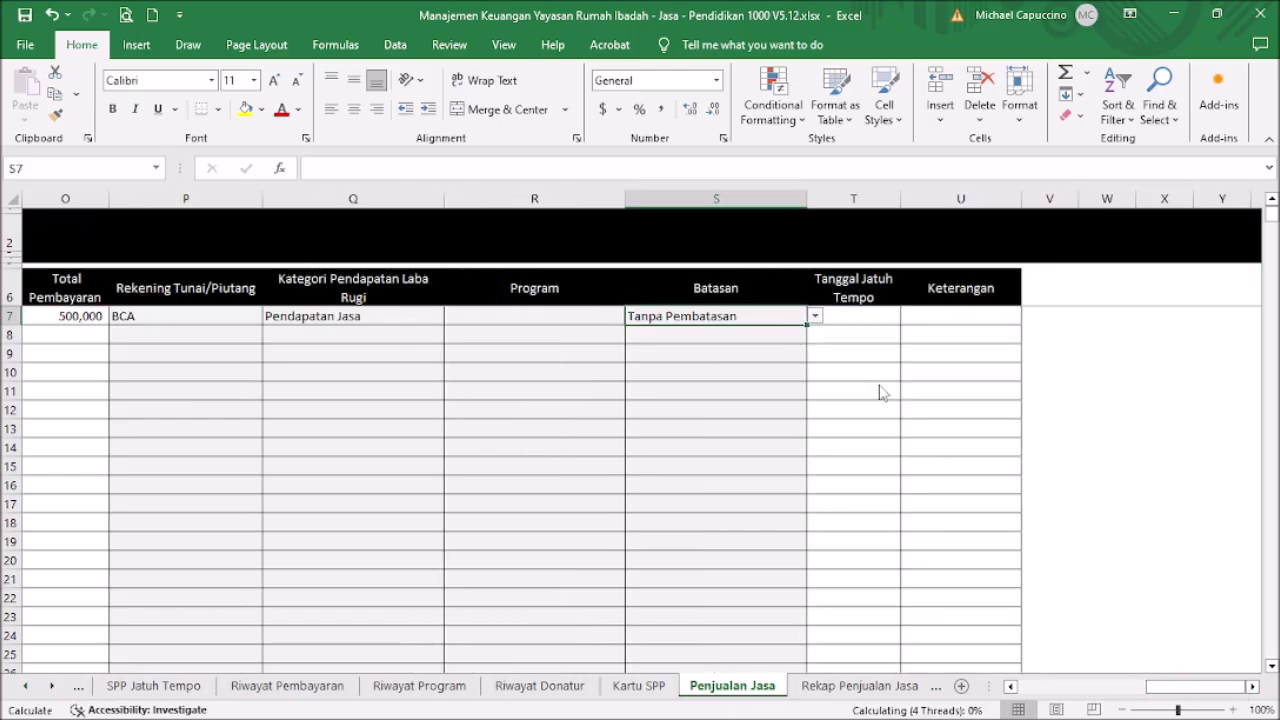
{"action": "left_click", "coordinate": [874, 319]}
Open the Invoice sheet and choose INV001 as No Invoice to display the first sale's invoice.
{"action": "left_click_drag", "start_coordinate": [1196, 687], "coordinate": [1006, 646]}
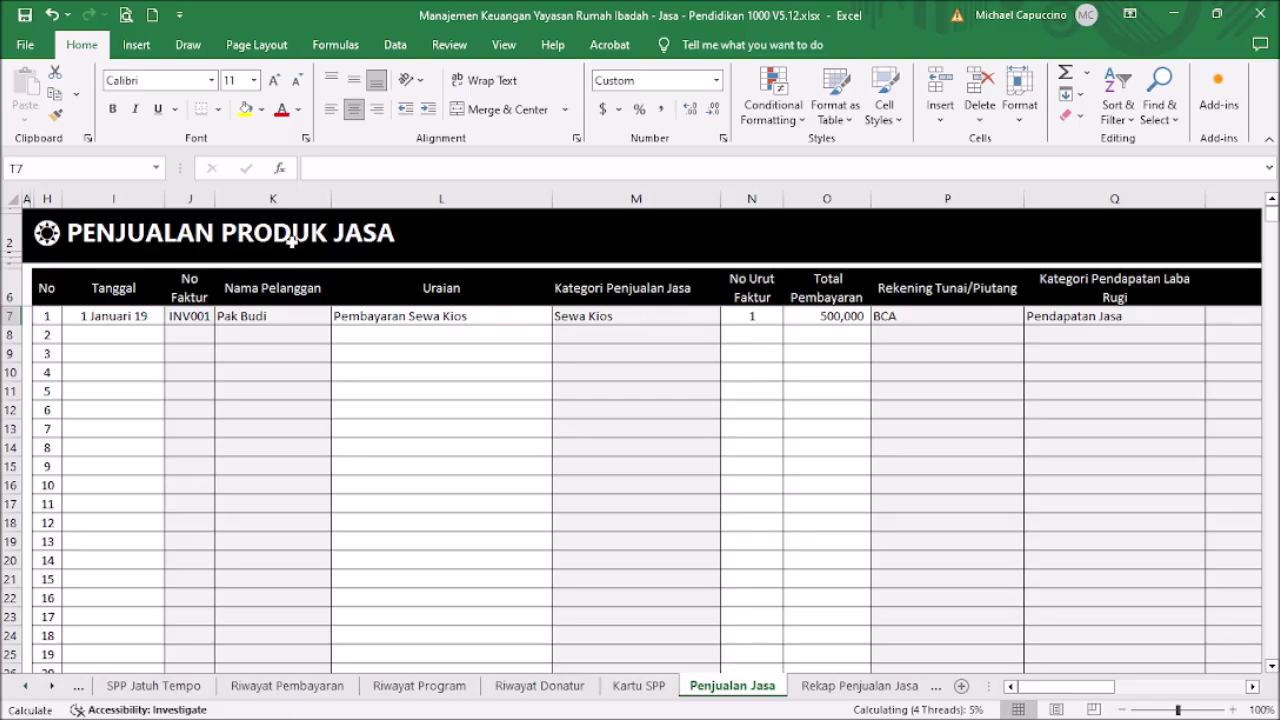
{"action": "left_click", "coordinate": [49, 232]}
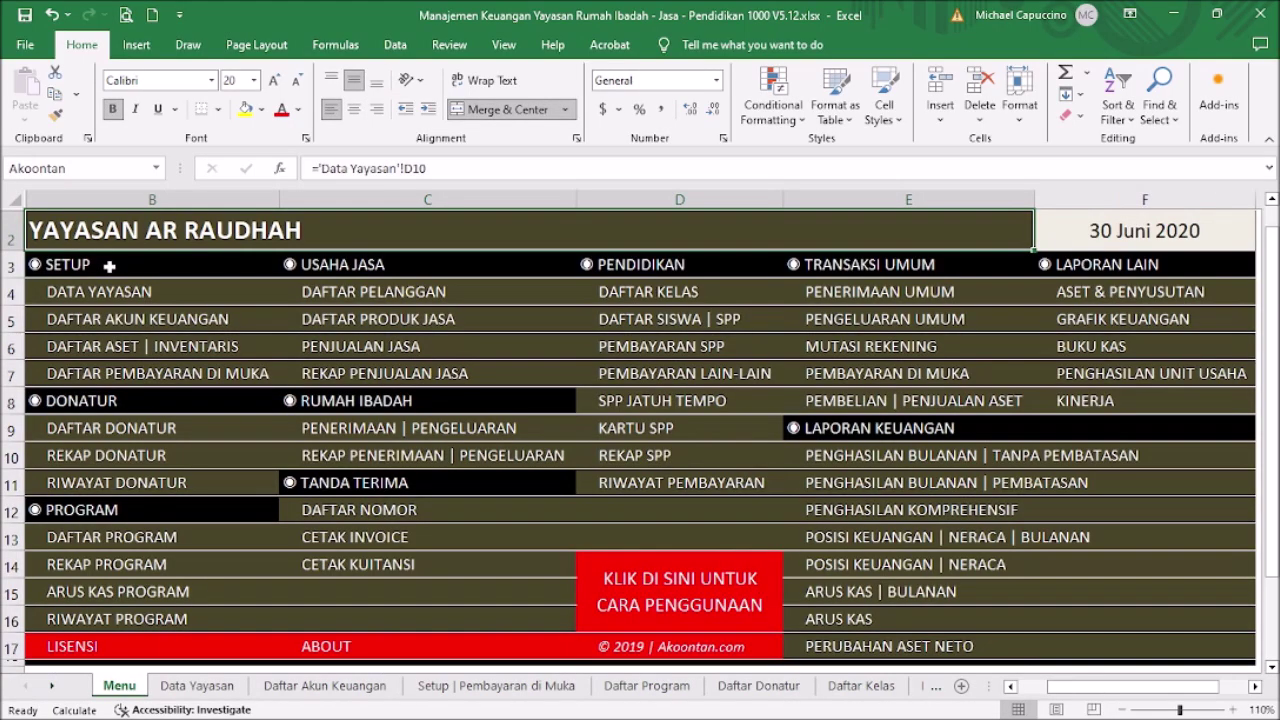
{"action": "left_click", "coordinate": [386, 544]}
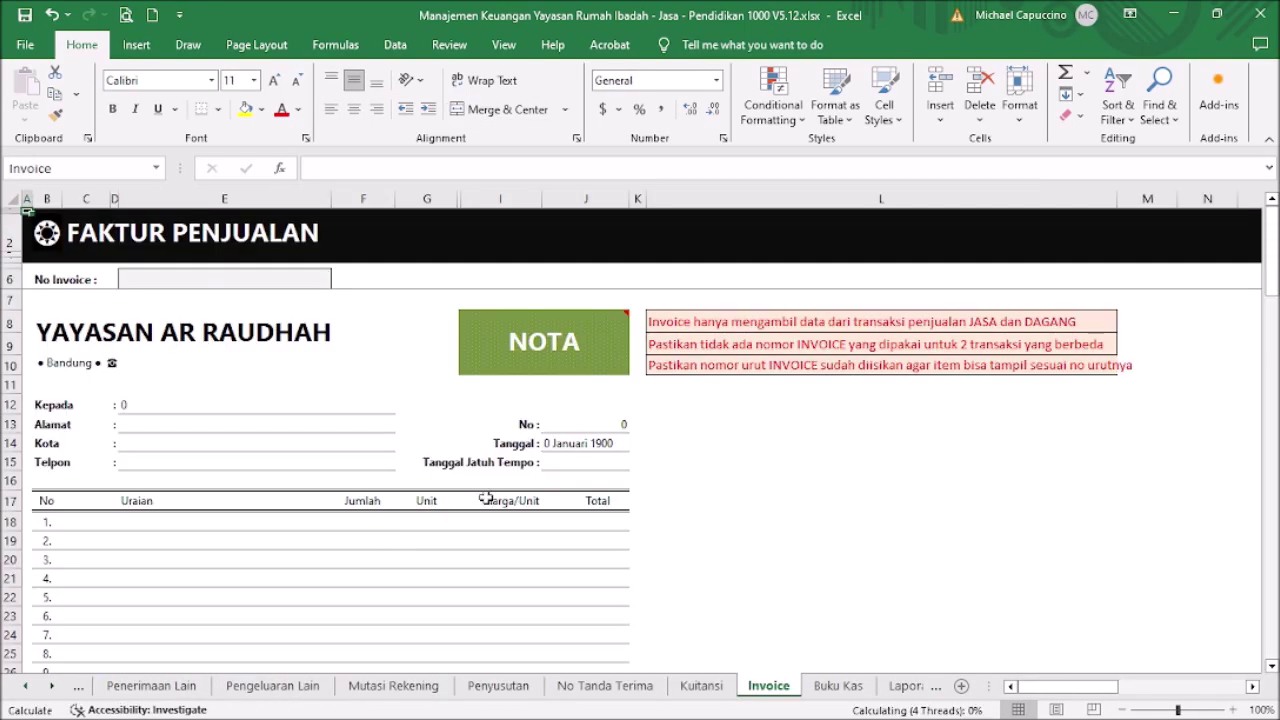
{"action": "left_click", "coordinate": [326, 280]}
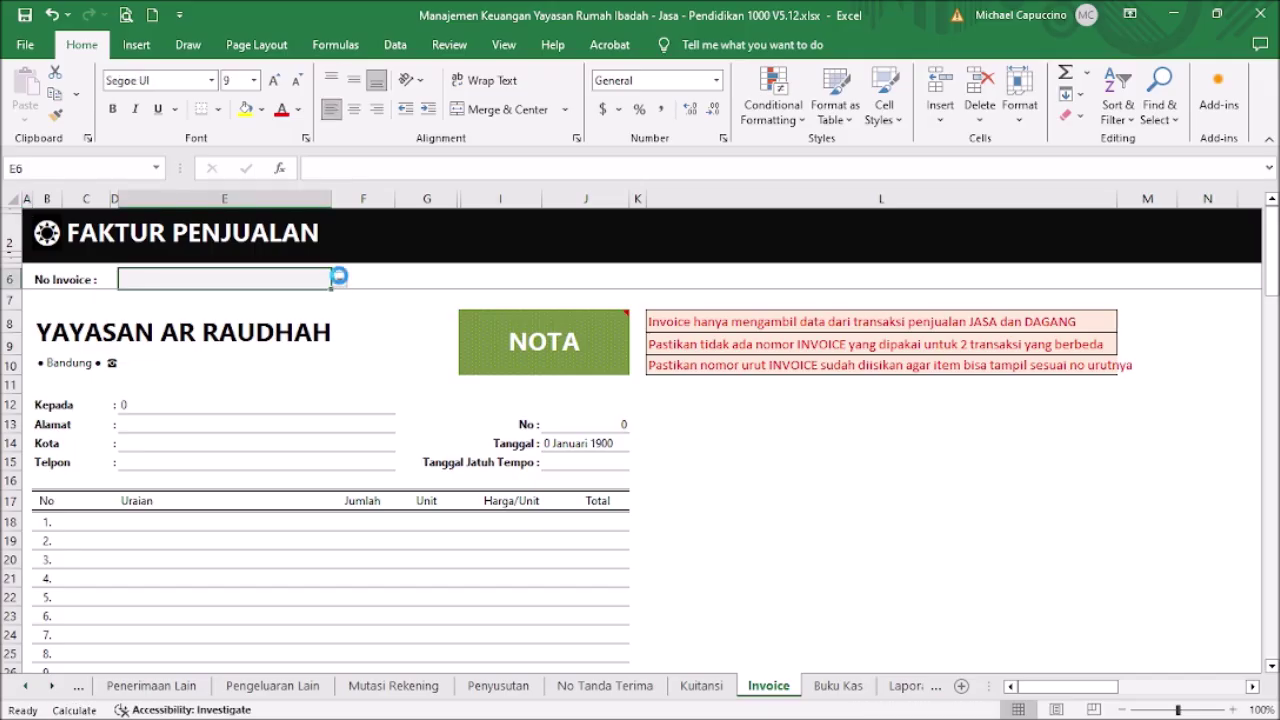
{"action": "left_click", "coordinate": [339, 280]}
{"action": "left_click", "coordinate": [298, 297]}
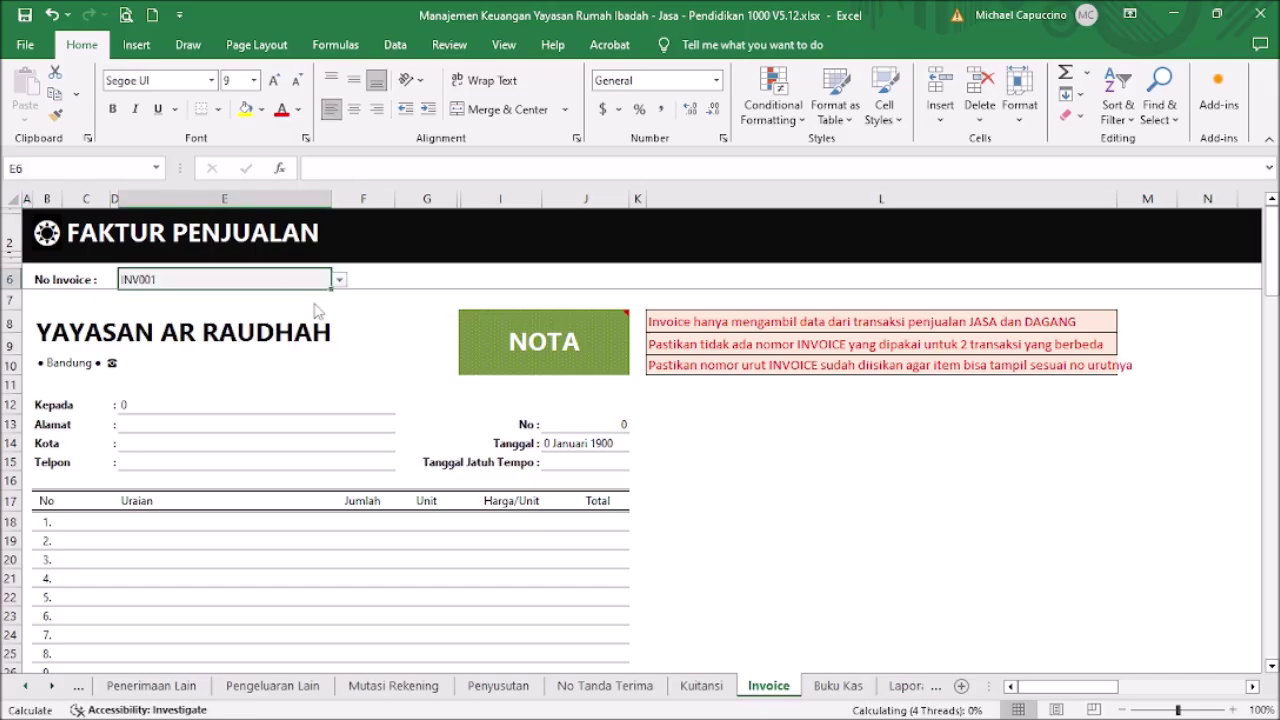
{"action": "left_click", "coordinate": [737, 505]}
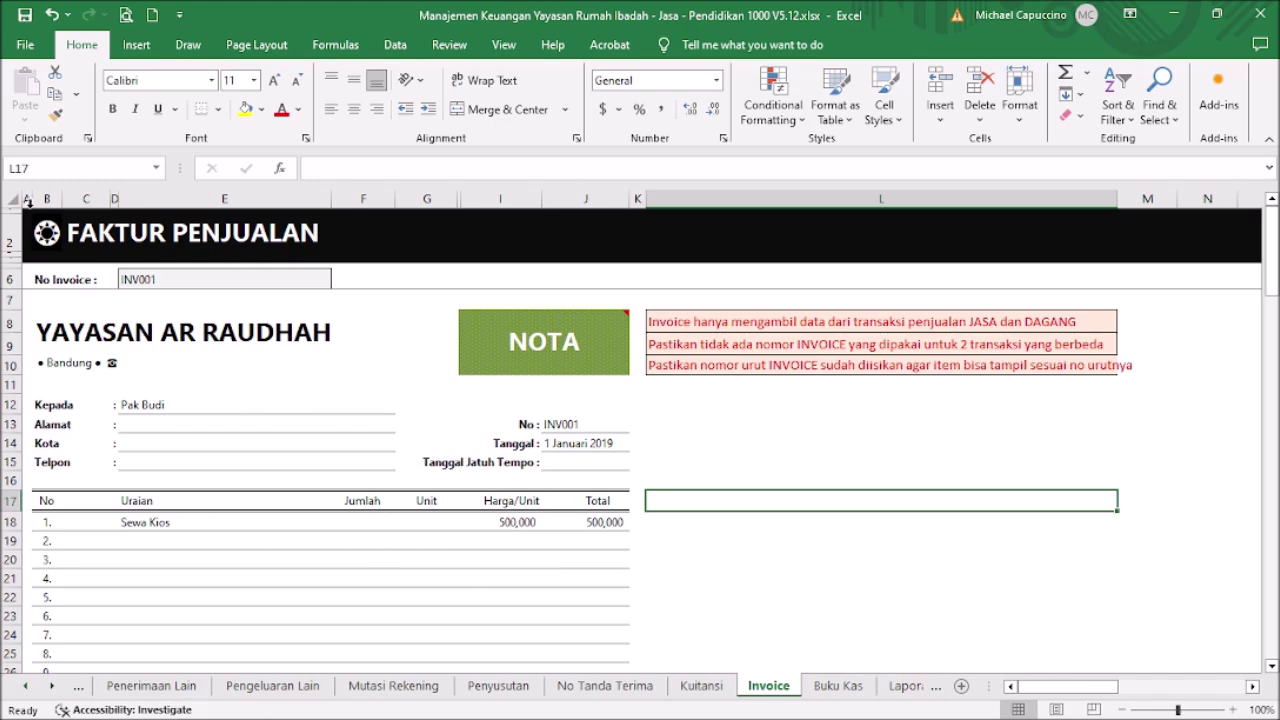
Return to the Penjualan Jasa sheet and copy the first sale's entries from Tanggal through Total Pembayaran into row No 3.
{"action": "left_click", "coordinate": [46, 236]}
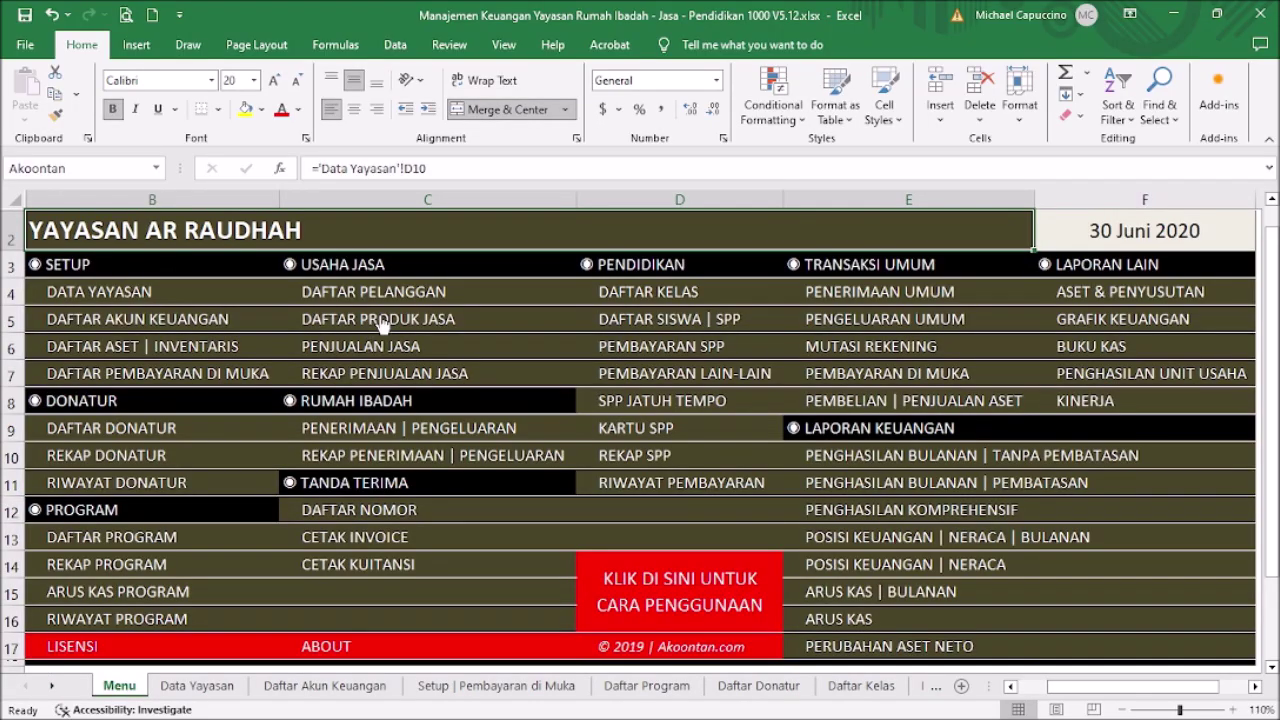
{"action": "left_click", "coordinate": [374, 350]}
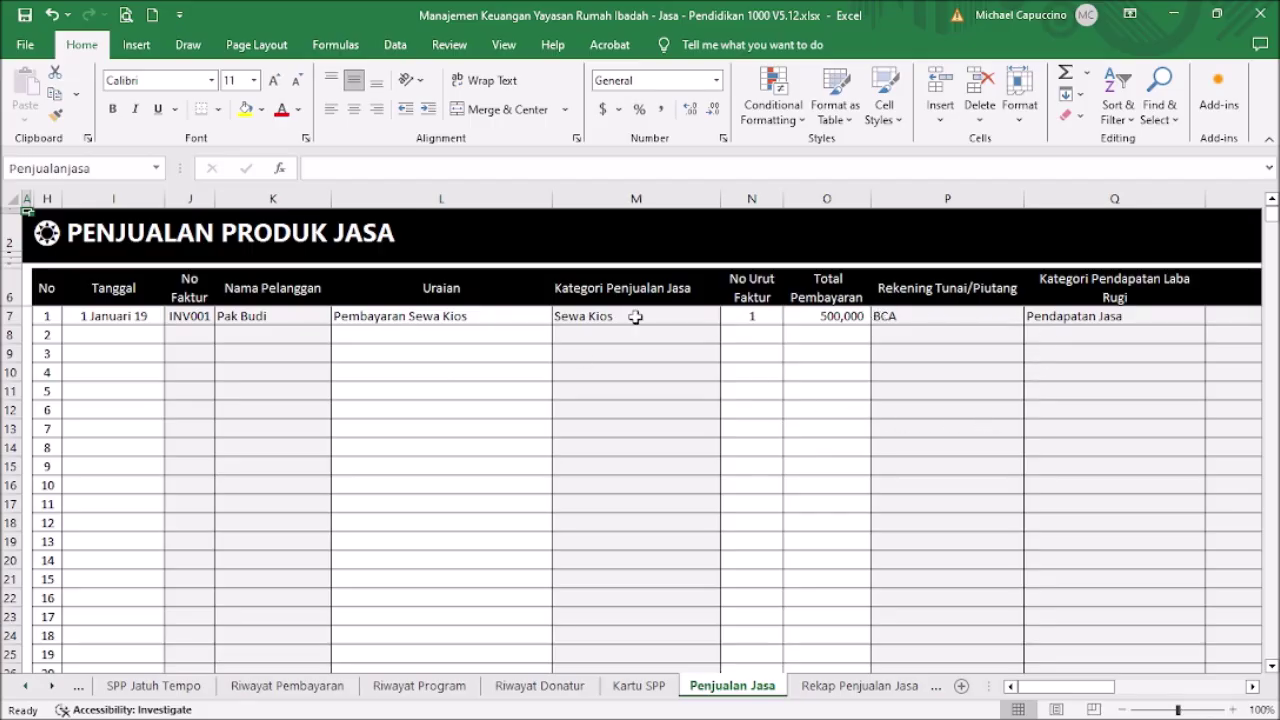
{"action": "left_click", "coordinate": [146, 353]}
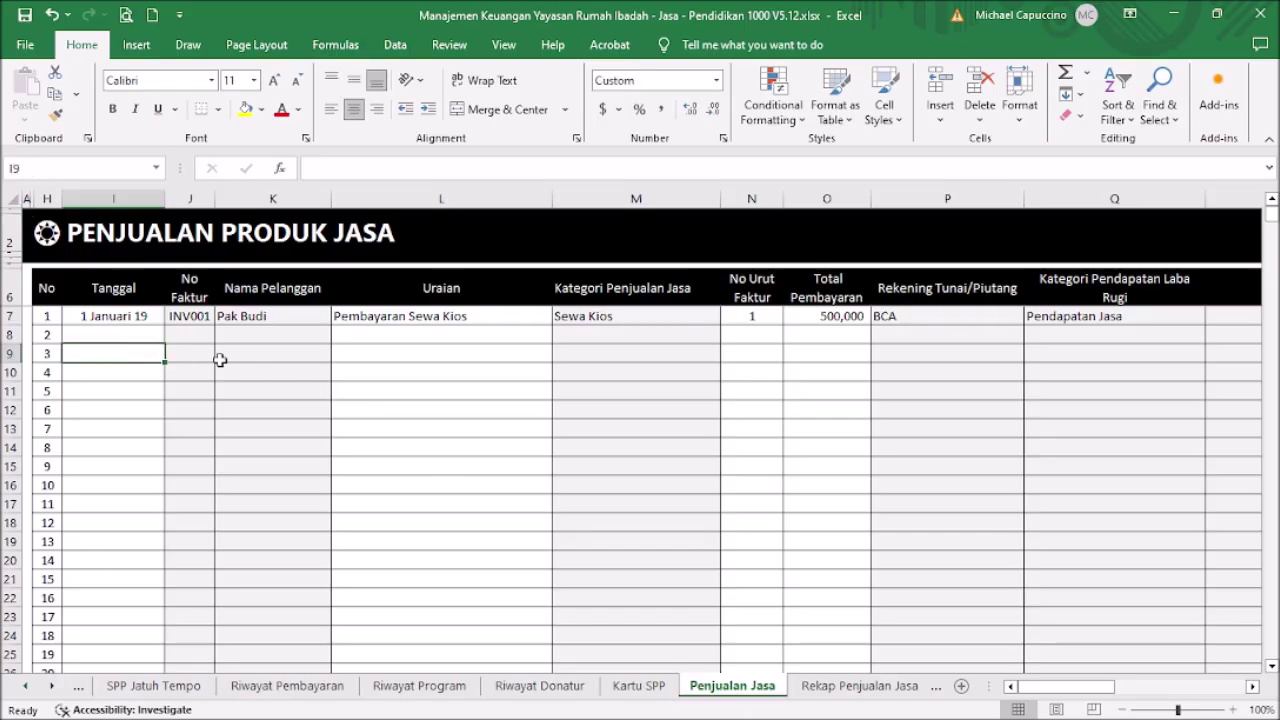
{"action": "left_click", "coordinate": [114, 316]}
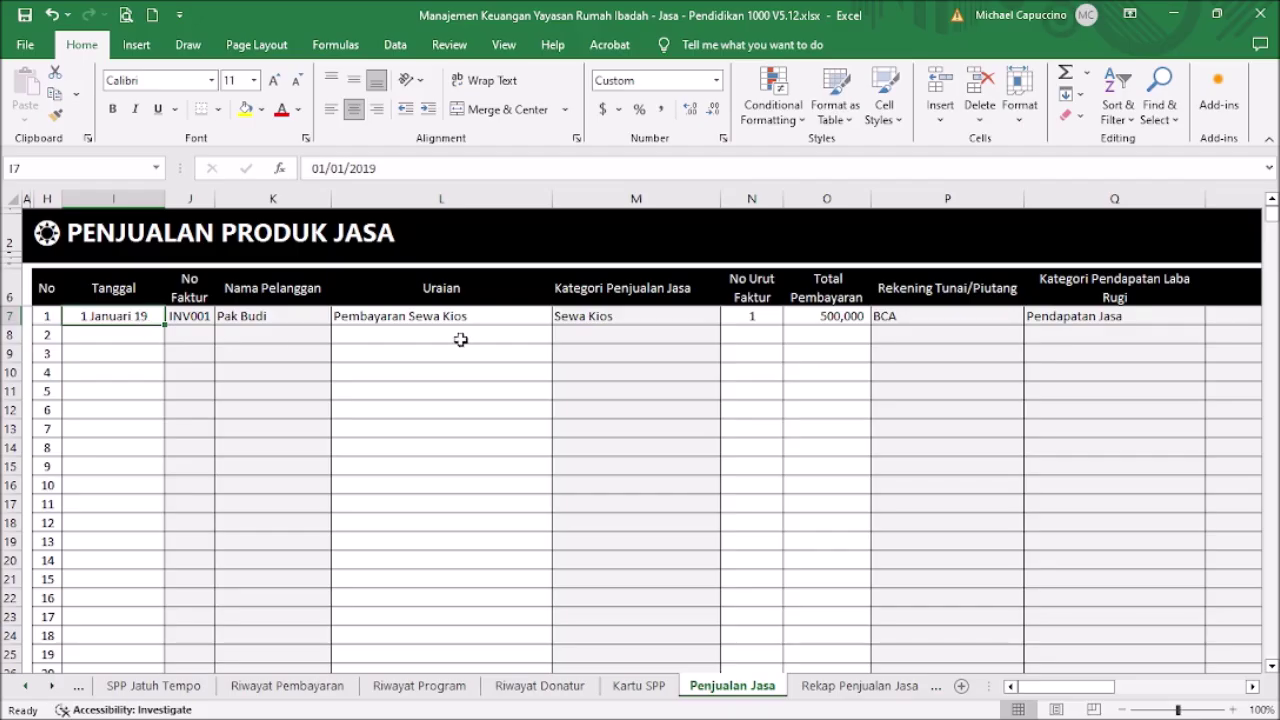
{"action": "left_click", "coordinate": [852, 313], "text": "shift"}
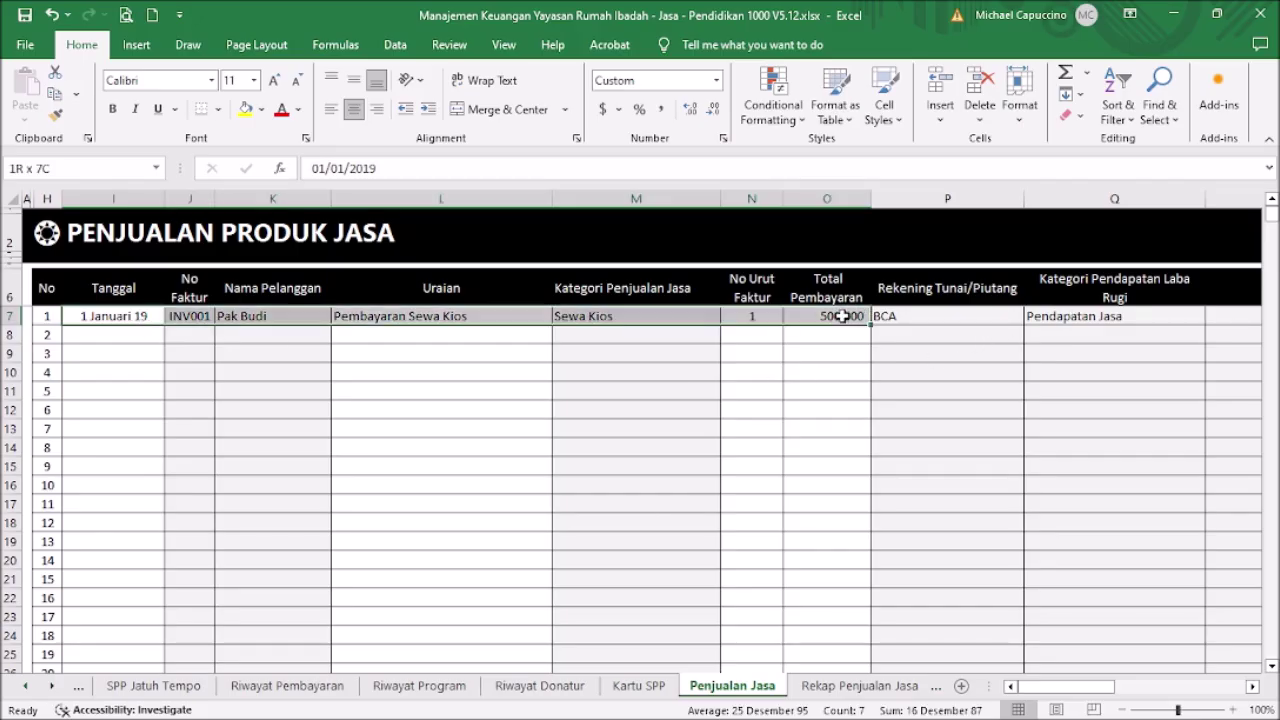
{"action": "key", "text": "ctrl+c"}
{"action": "key", "text": "Down"}
{"action": "key", "text": "Down"}
{"action": "key", "text": "Return"}
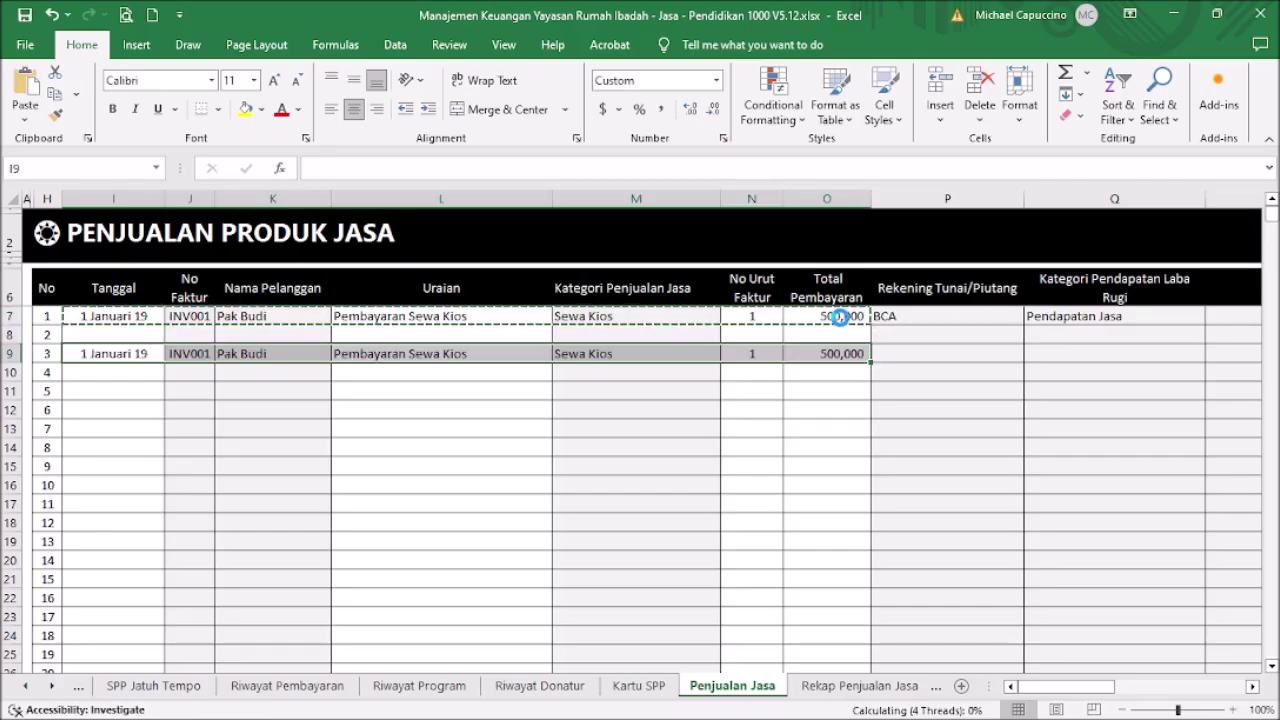
Set the Tanggal of the copied sale in row No 3 to 2 feb 19.
{"action": "key", "text": "Right"}
{"action": "key", "text": "Right"}
{"action": "key", "text": "Right"}
{"action": "key", "text": "Left"}
{"action": "key", "text": "Left"}
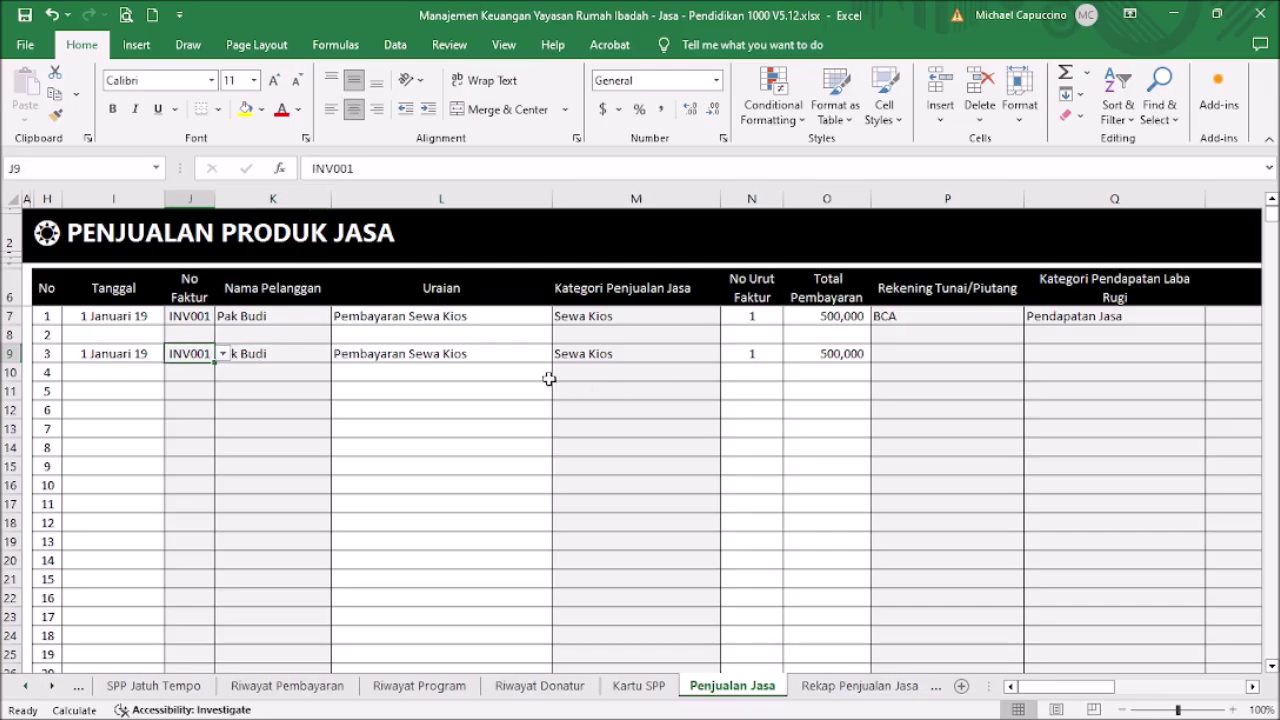
{"action": "left_click", "coordinate": [222, 355]}
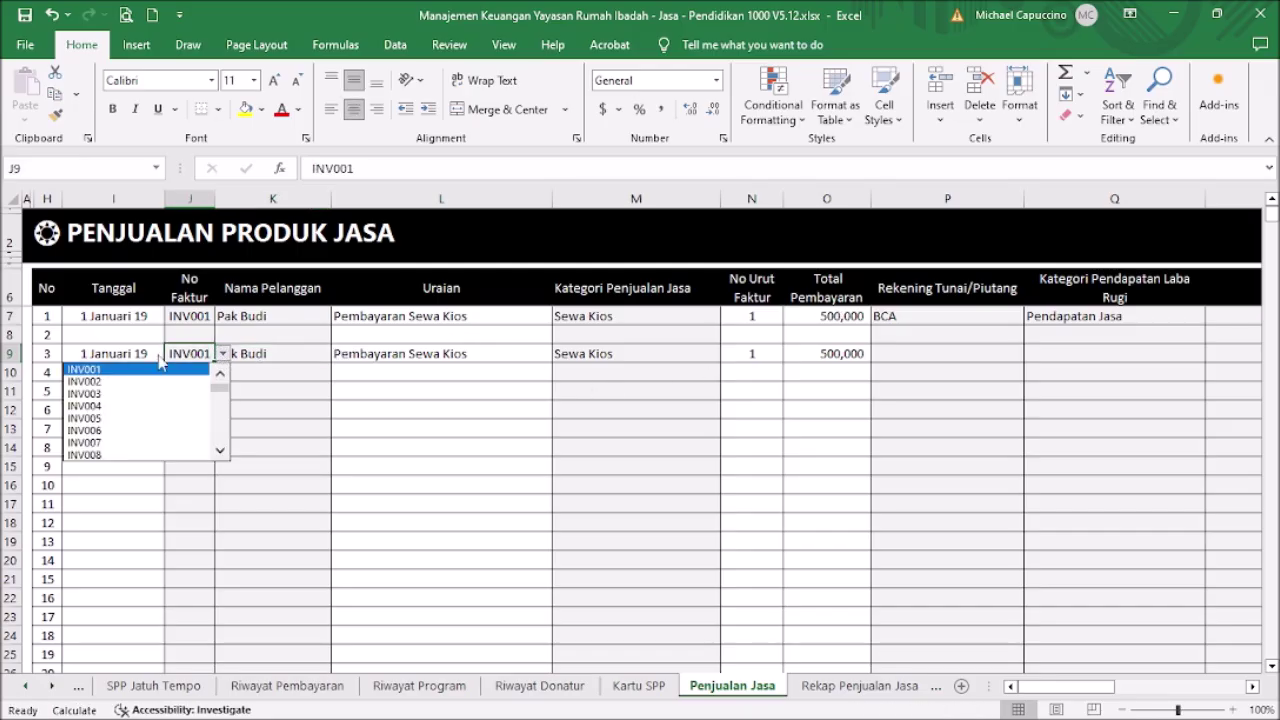
{"action": "left_click", "coordinate": [140, 366]}
{"action": "left_click", "coordinate": [137, 354]}
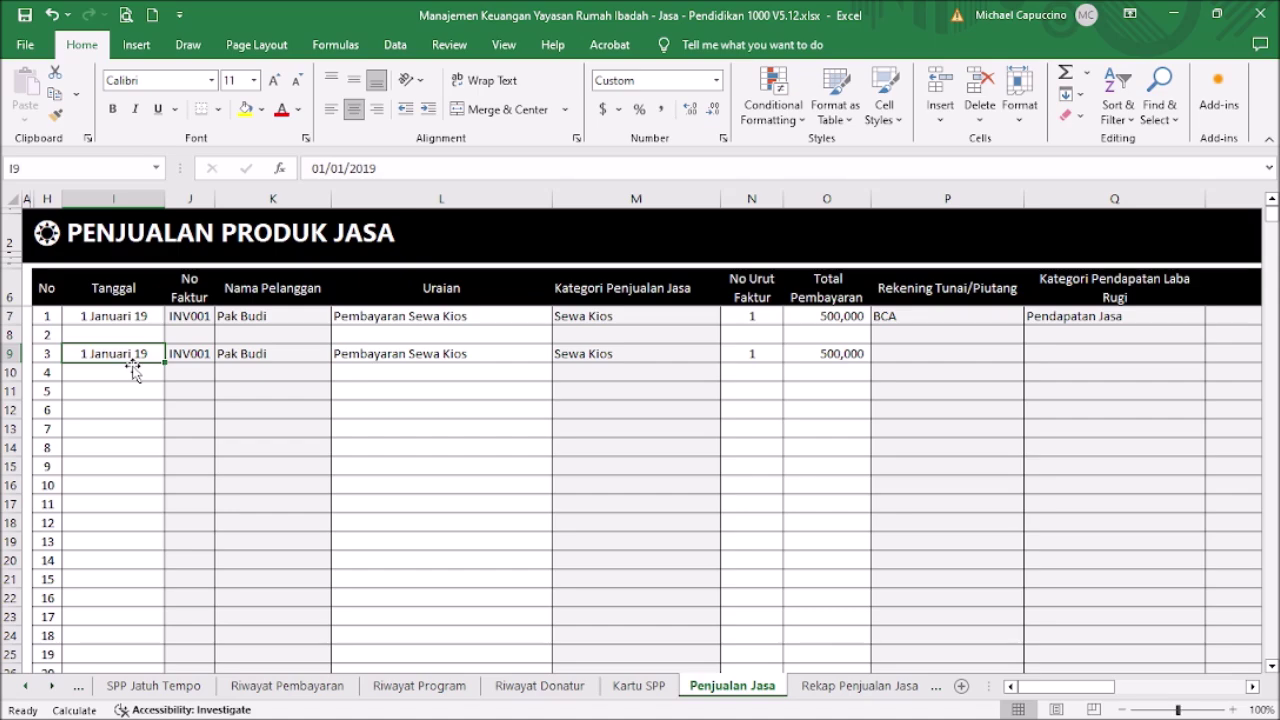
{"action": "type", "text": "2 feb 19"}
{"action": "key", "text": "ctrl+Return"}
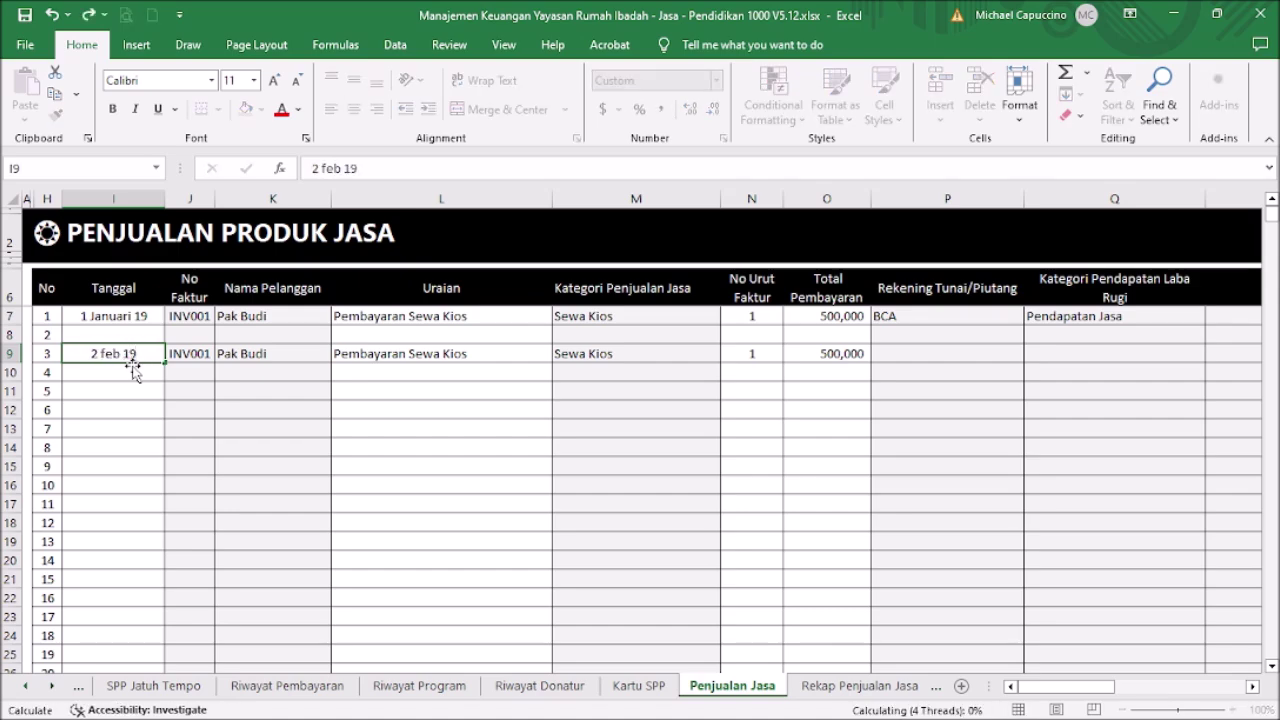
Set the No Faktur of the sale in row No 3 to INV002.
{"action": "key", "text": "Right"}
{"action": "key", "text": "Right"}
{"action": "key", "text": "Left"}
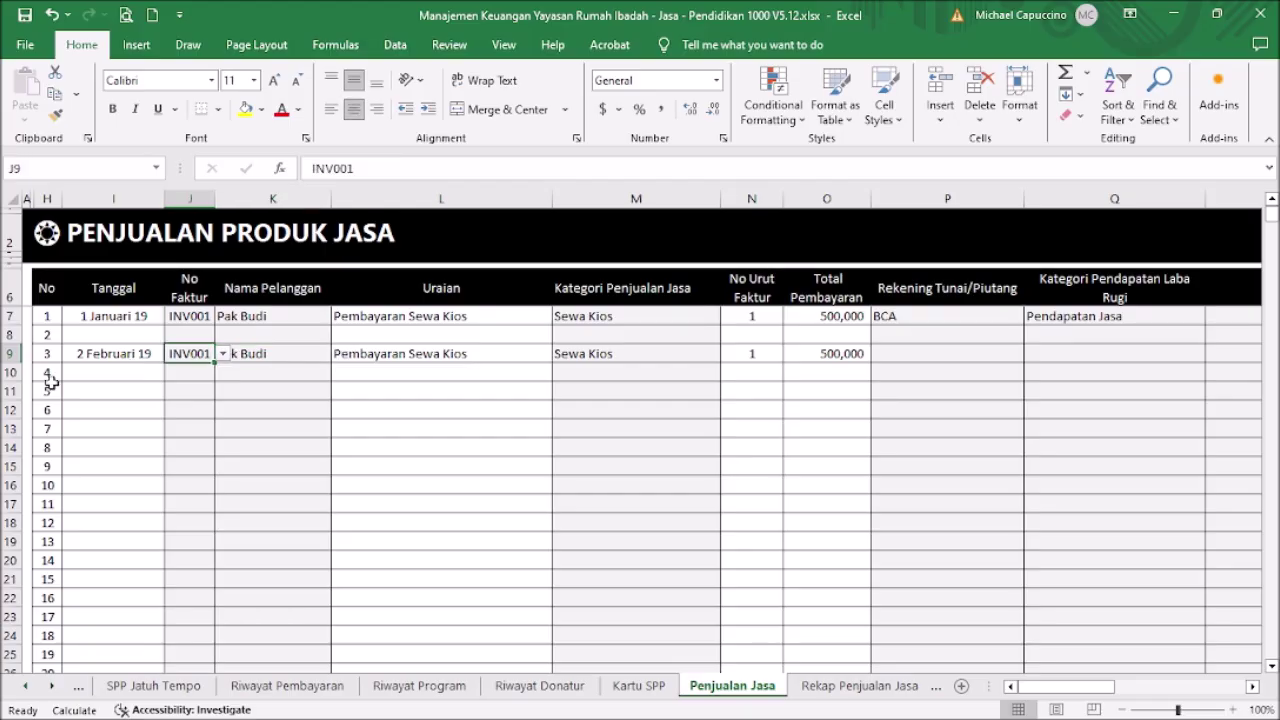
{"action": "left_click", "coordinate": [222, 354]}
{"action": "left_click", "coordinate": [197, 389]}
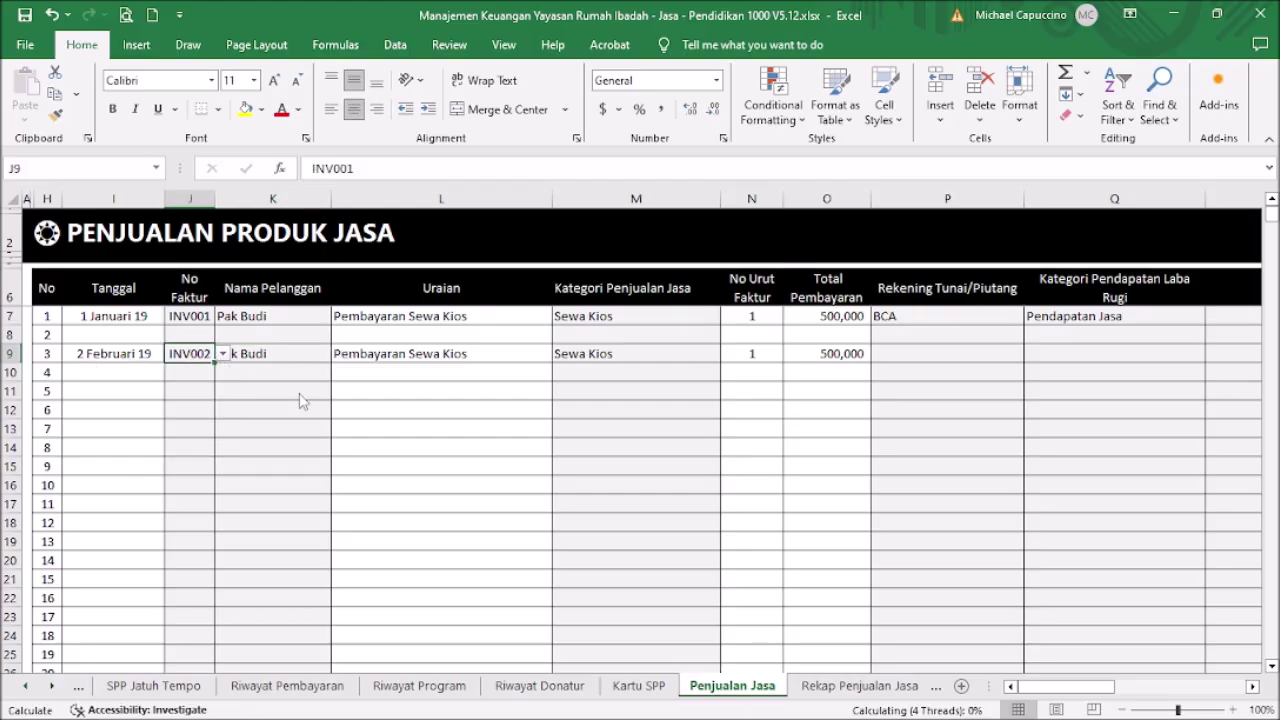
Set the Rekening Tunai/Piutang of the INV002 sale to Piutang Usaha.
{"action": "left_click", "coordinate": [437, 356]}
{"action": "left_click", "coordinate": [768, 356]}
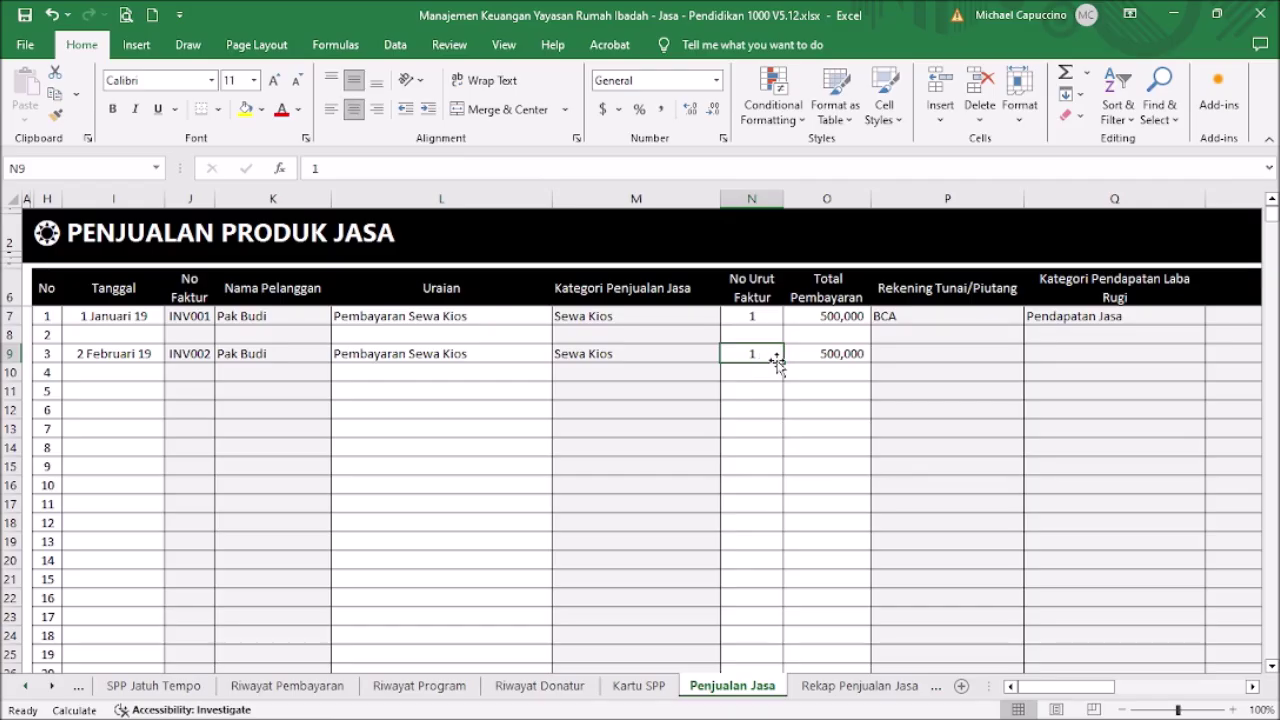
{"action": "left_click", "coordinate": [982, 354]}
{"action": "left_click", "coordinate": [1040, 364]}
{"action": "left_click", "coordinate": [1015, 350]}
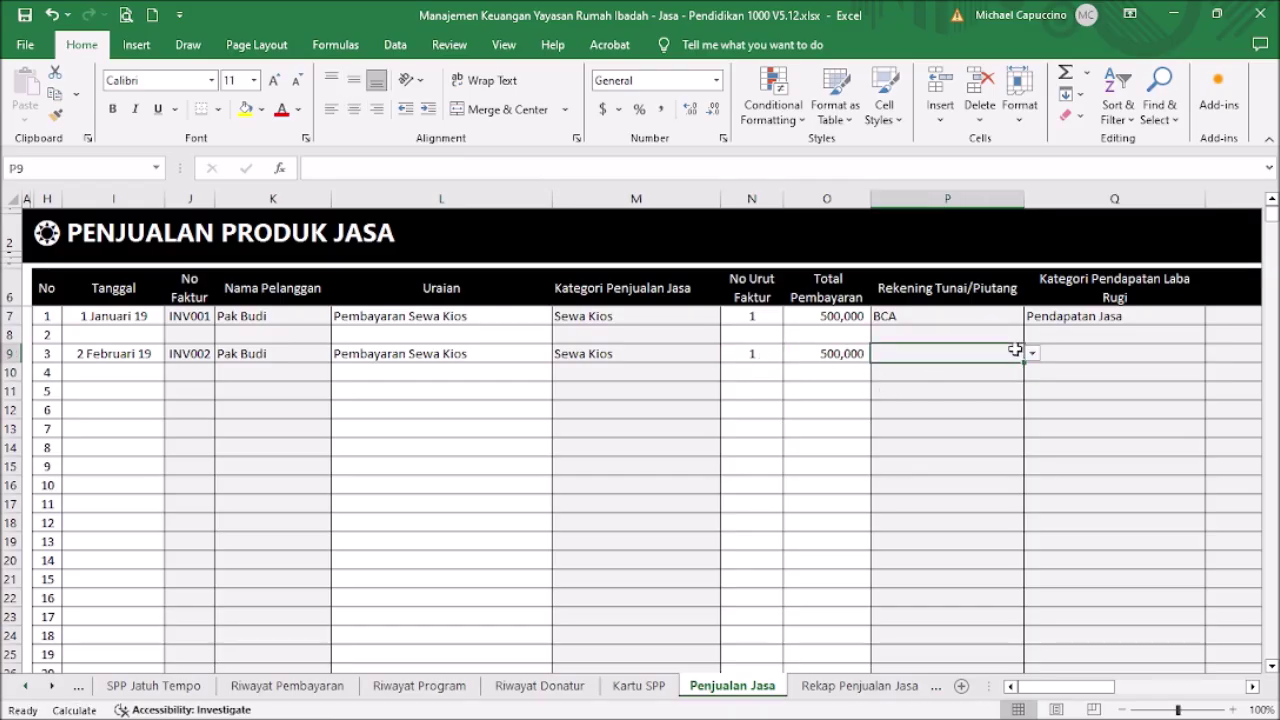
{"action": "left_click", "coordinate": [1031, 355]}
{"action": "left_click_drag", "start_coordinate": [1033, 396], "coordinate": [1032, 420]}
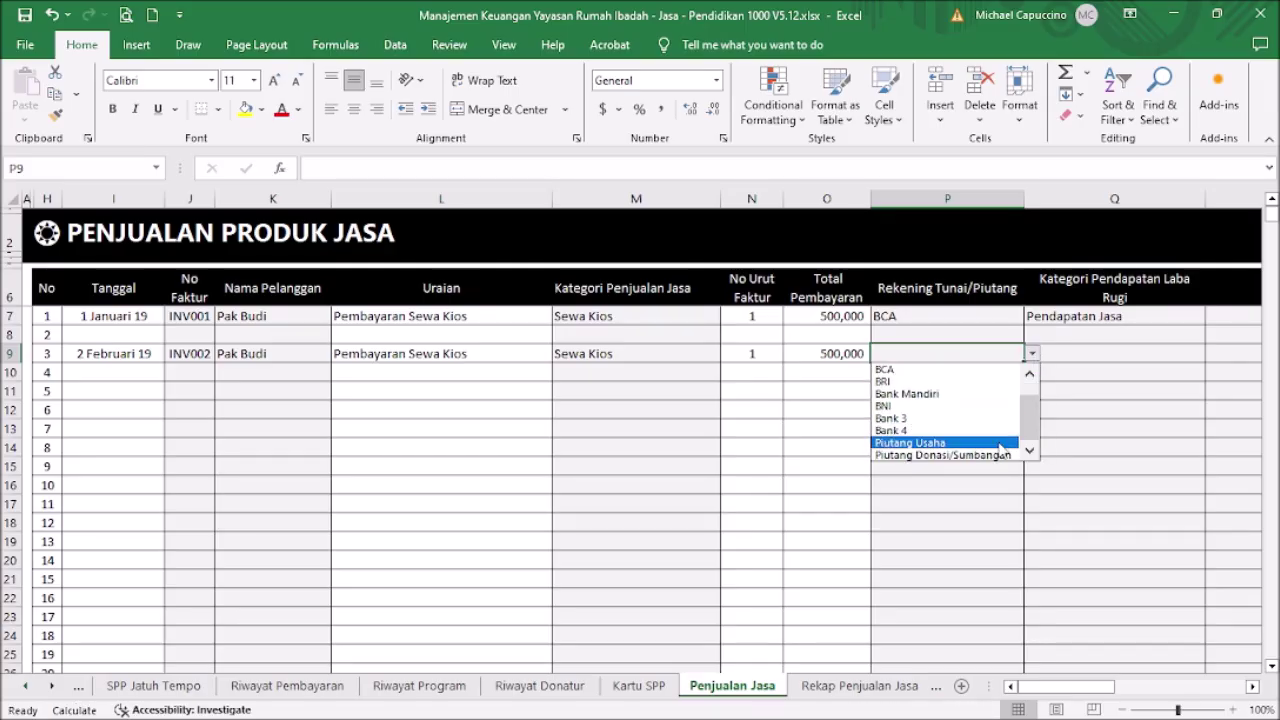
{"action": "left_click", "coordinate": [1000, 443]}
Copy the first sale's Kategori Pendapatan Laba Rugi, Pendapatan Jasa, into the INV002 sale.
{"action": "left_click", "coordinate": [1120, 358]}
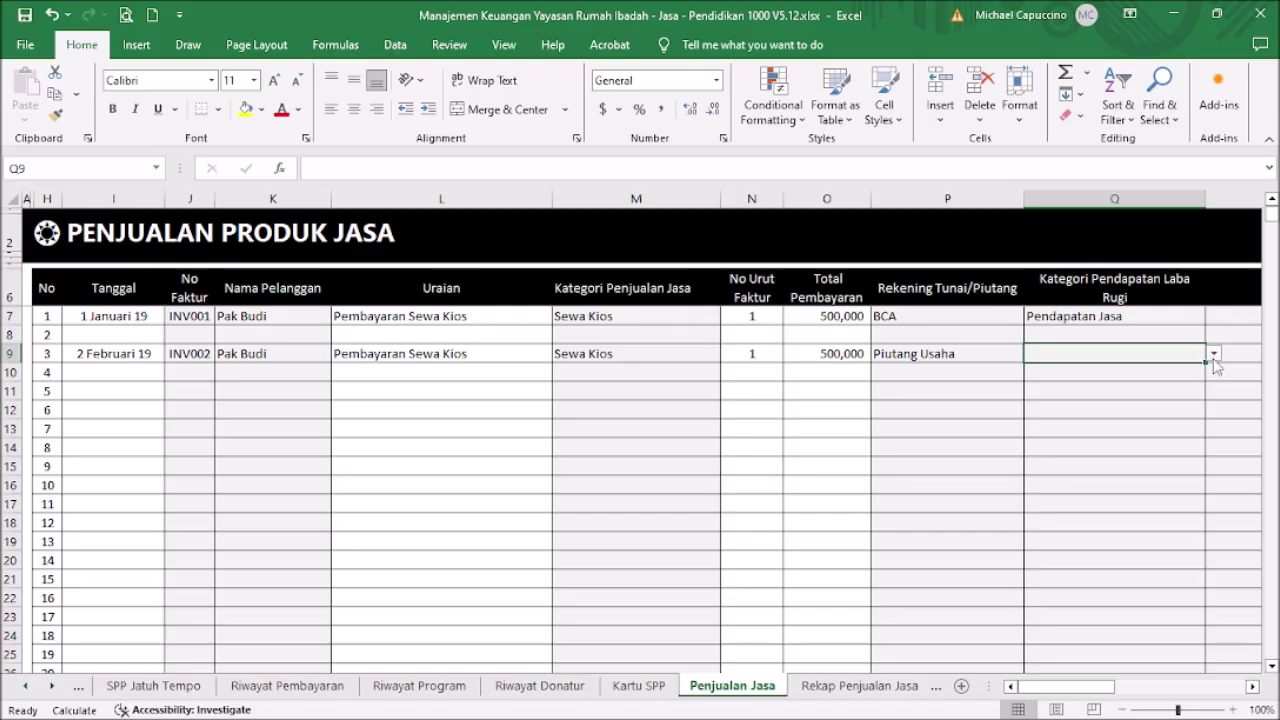
{"action": "key", "text": "Up"}
{"action": "key", "text": "Up"}
{"action": "key", "text": "ctrl+c"}
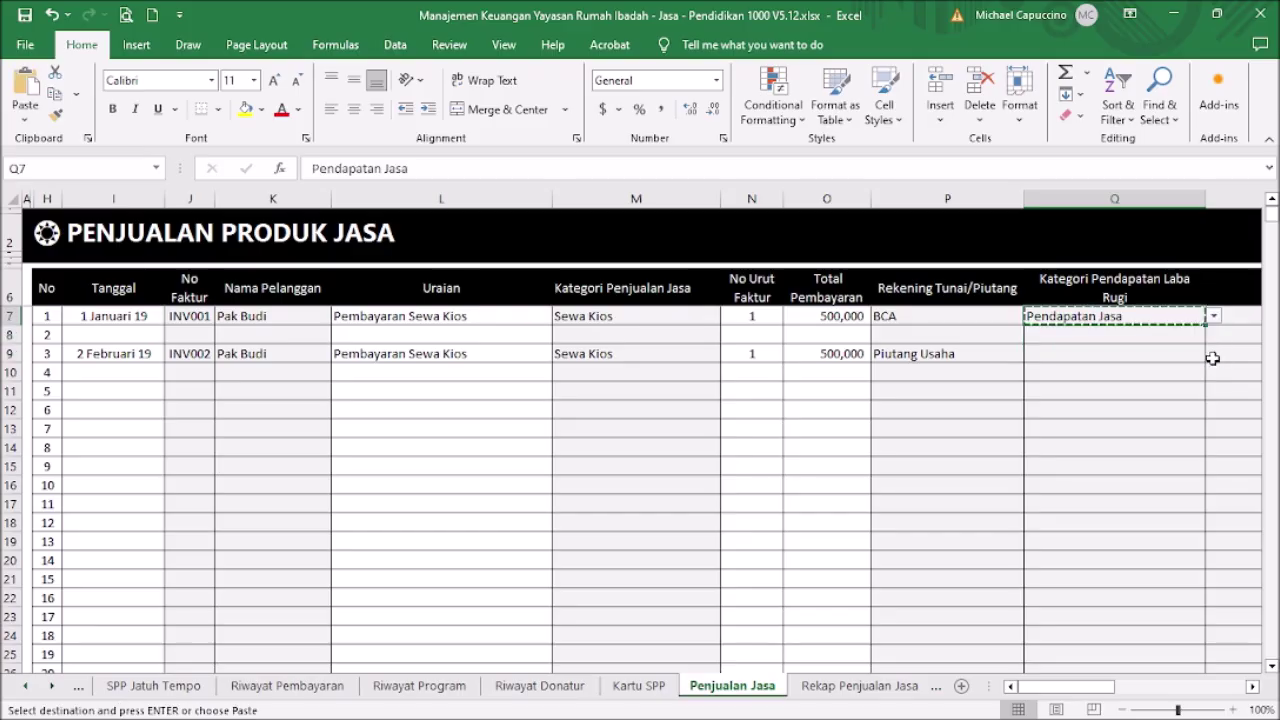
{"action": "key", "text": "Down"}
{"action": "key", "text": "Down"}
{"action": "key", "text": "ctrl+v"}
{"action": "key", "text": "Escape"}
Leave Program empty and copy the first sale's Batasan, Tanpa Pembatasan, into the INV002 sale.
{"action": "key", "text": "Right"}
{"action": "key", "text": "Right"}
{"action": "key", "text": "Up"}
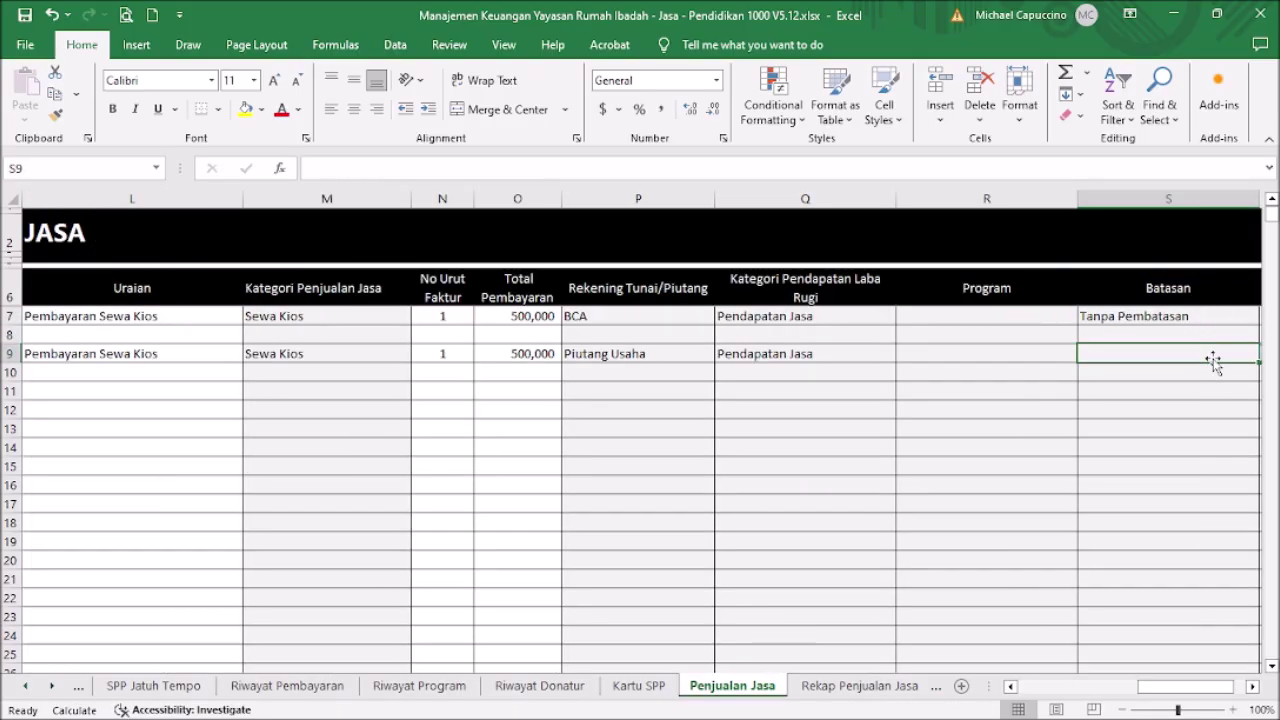
{"action": "key", "text": "Up"}
{"action": "key", "text": "ctrl+c"}
{"action": "key", "text": "Down"}
{"action": "key", "text": "Down"}
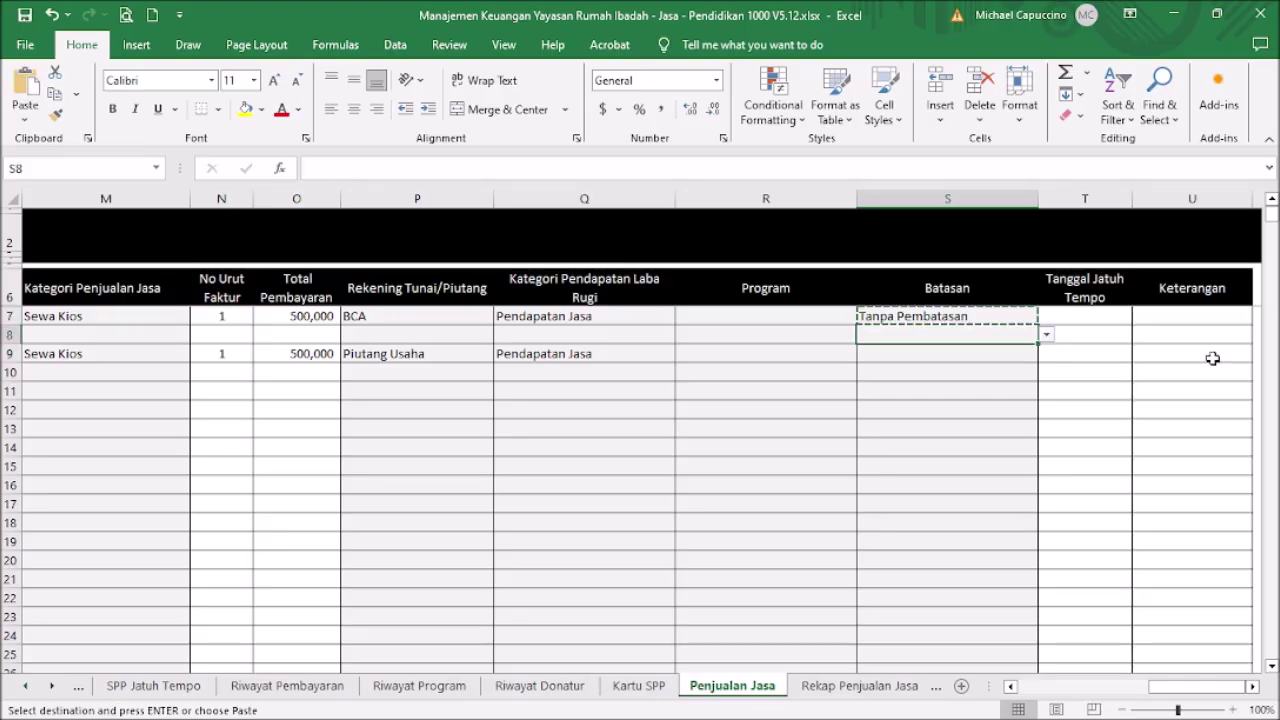
{"action": "key", "text": "ctrl+v"}
{"action": "key", "text": "Escape"}
{"action": "key", "text": "Home"}
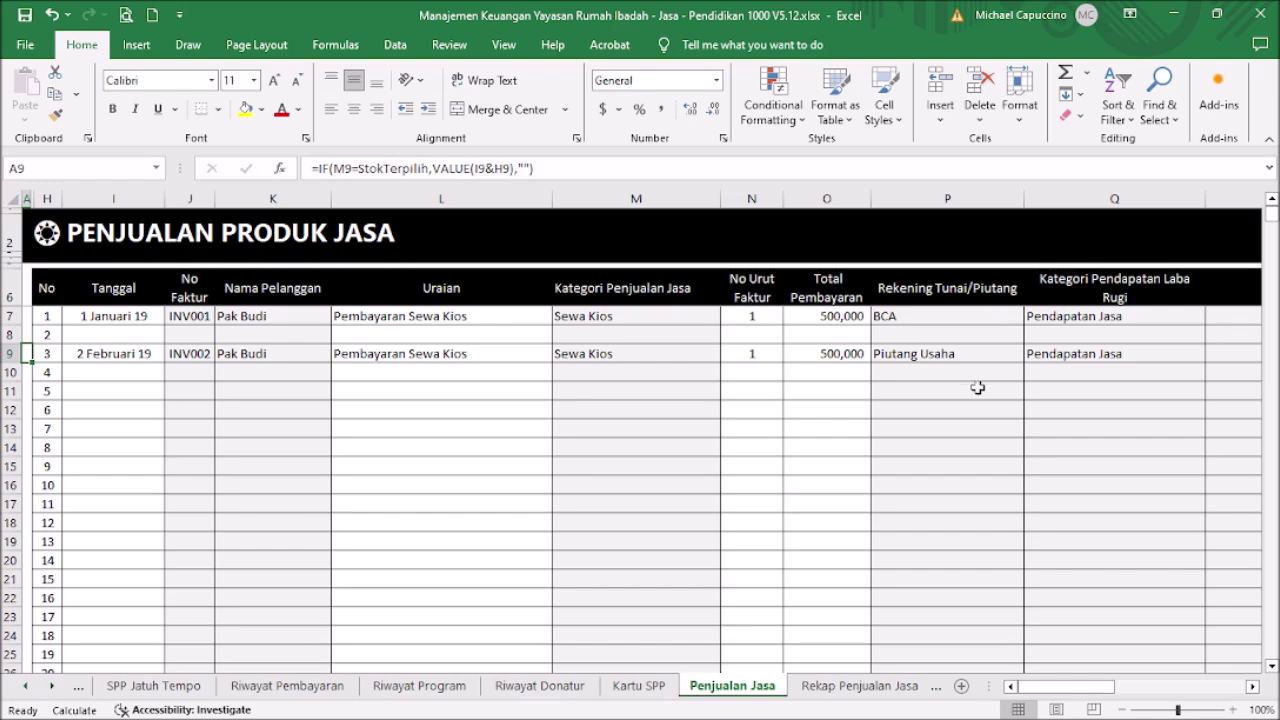
Set the Tanggal Jatuh Tempo of the INV002 sale to 10 feb 2019.
{"action": "left_click_drag", "start_coordinate": [1080, 687], "coordinate": [1176, 690]}
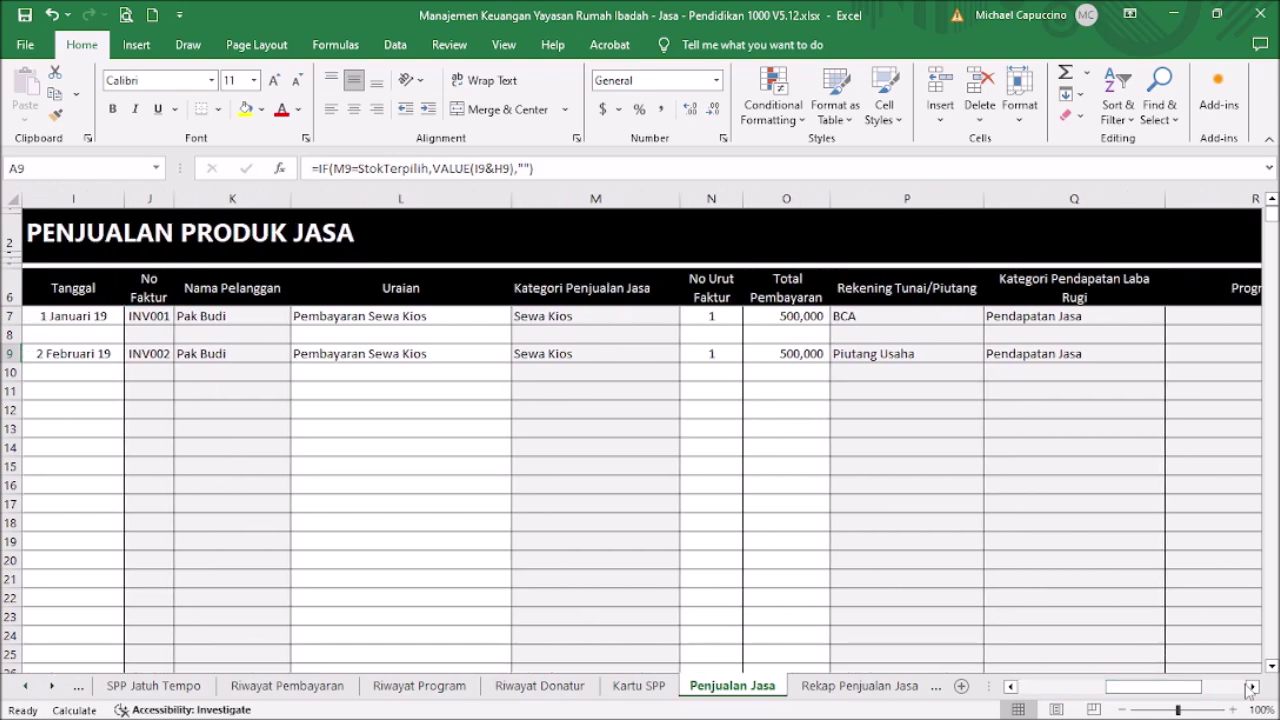
{"action": "left_click", "coordinate": [1252, 688]}
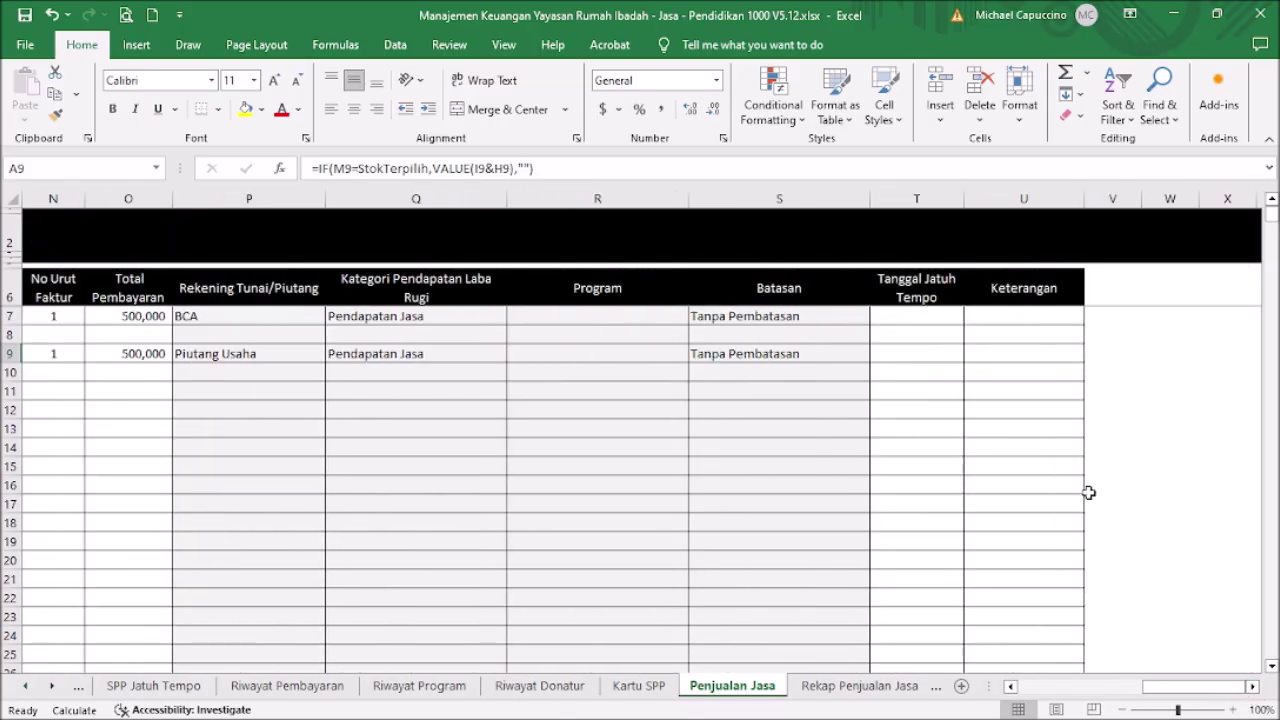
{"action": "left_click", "coordinate": [932, 362]}
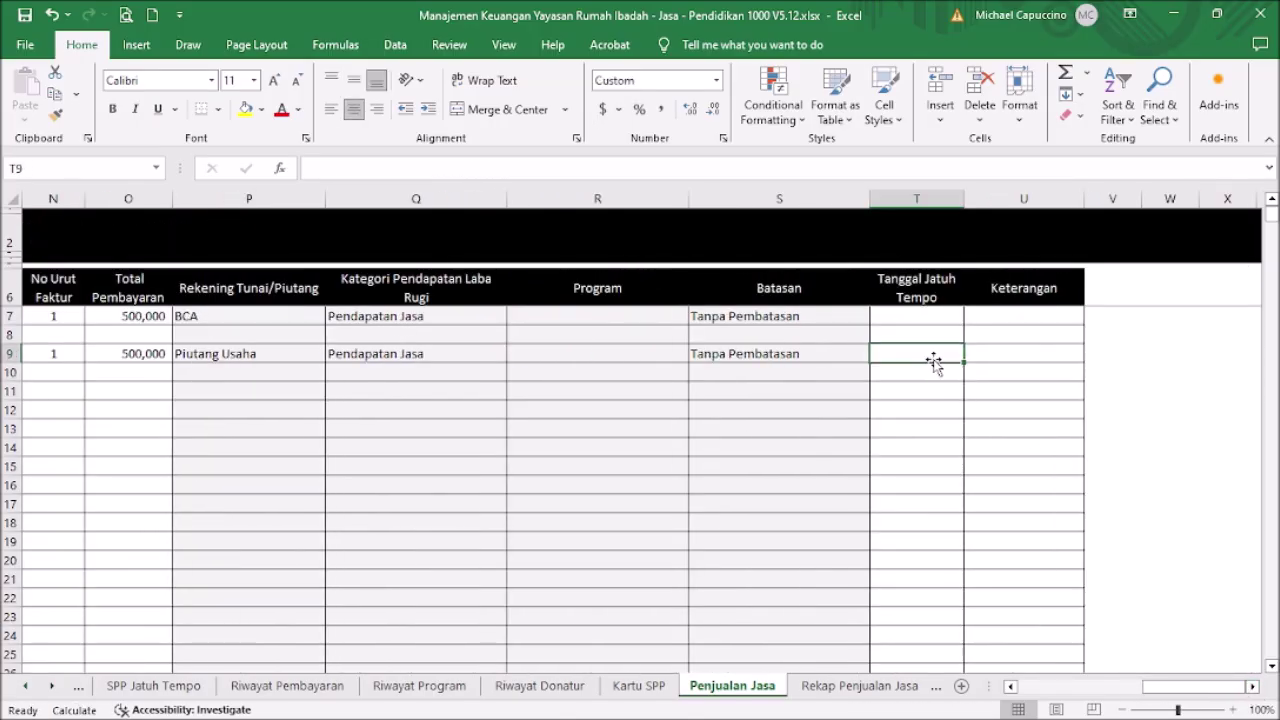
{"action": "type", "text": "10 feb"}
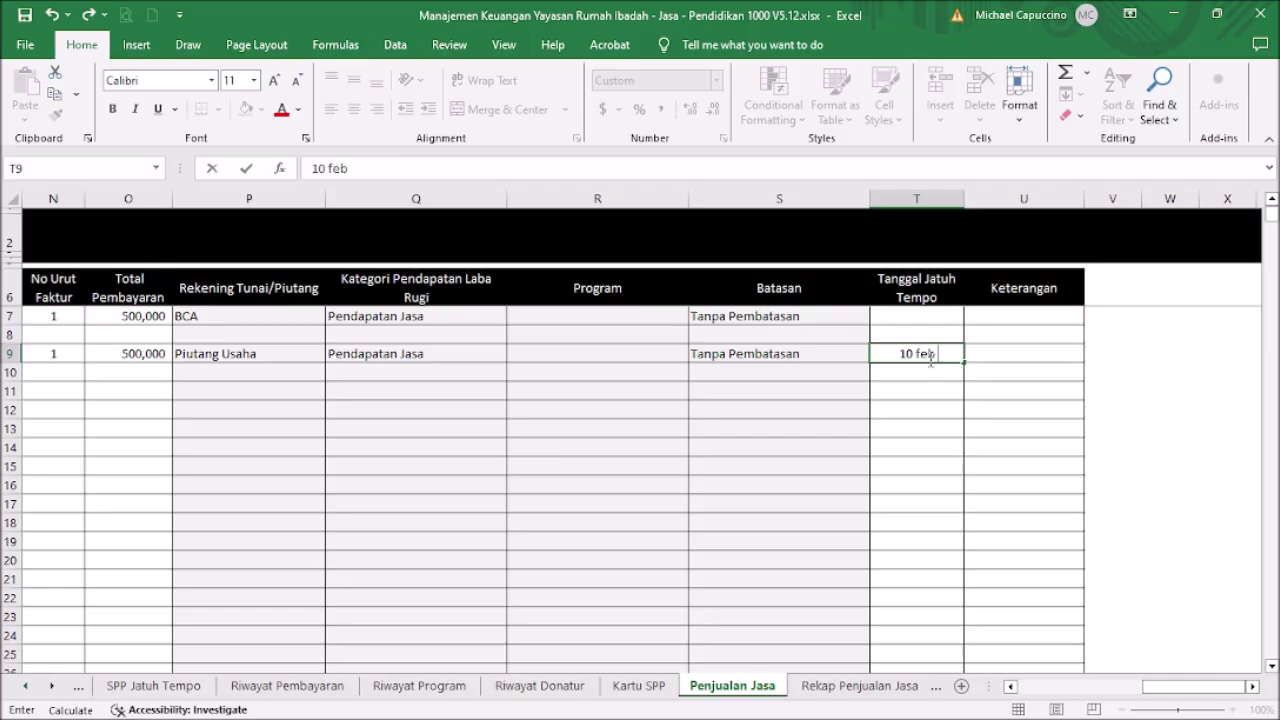
{"action": "type", "text": " 2019"}
{"action": "key", "text": "Return"}
{"action": "key", "text": "Home"}
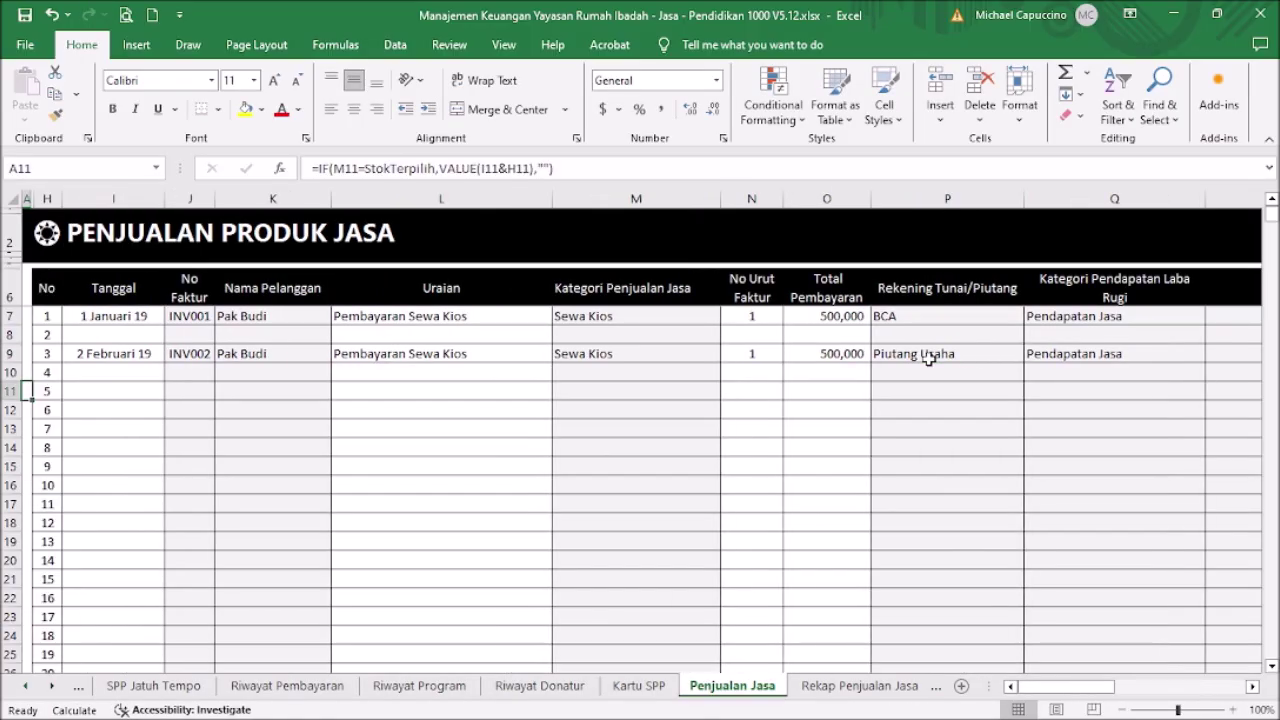
Open the Invoice sheet and change the document heading from NOTA to INVOICE.
{"action": "left_click", "coordinate": [46, 234]}
{"action": "left_click", "coordinate": [372, 540]}
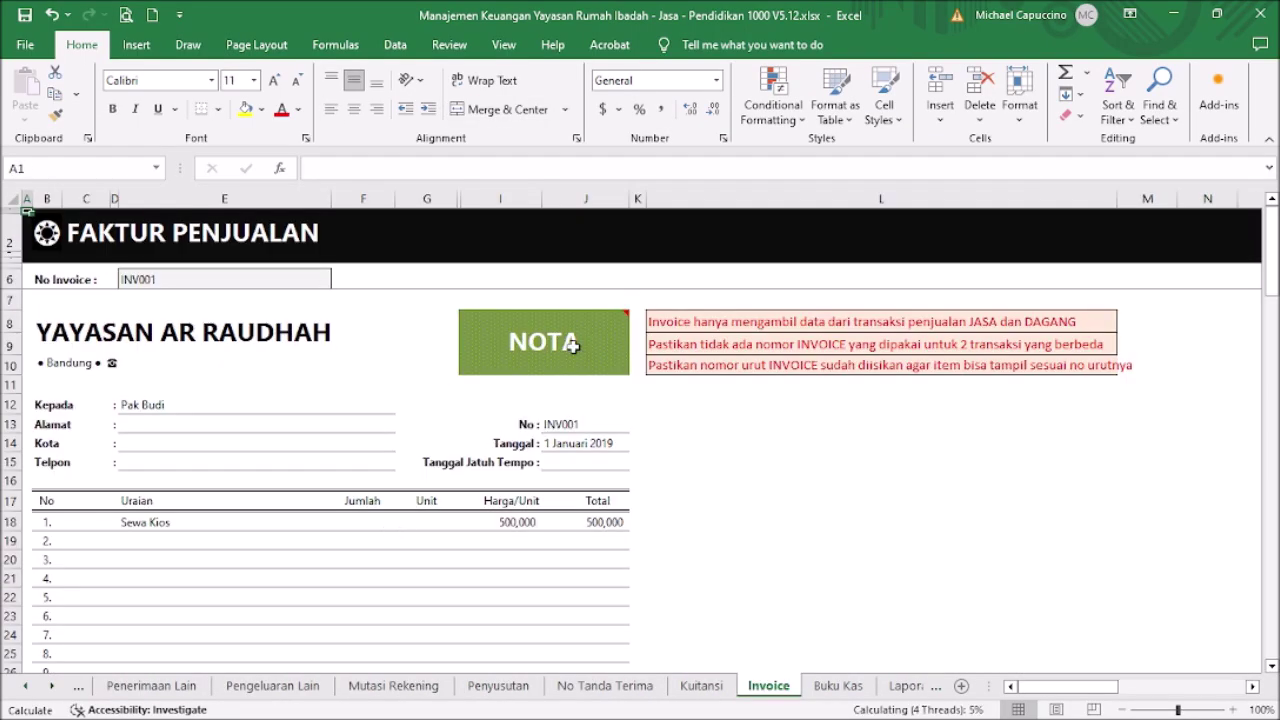
{"action": "left_click", "coordinate": [571, 347]}
{"action": "left_click", "coordinate": [637, 325]}
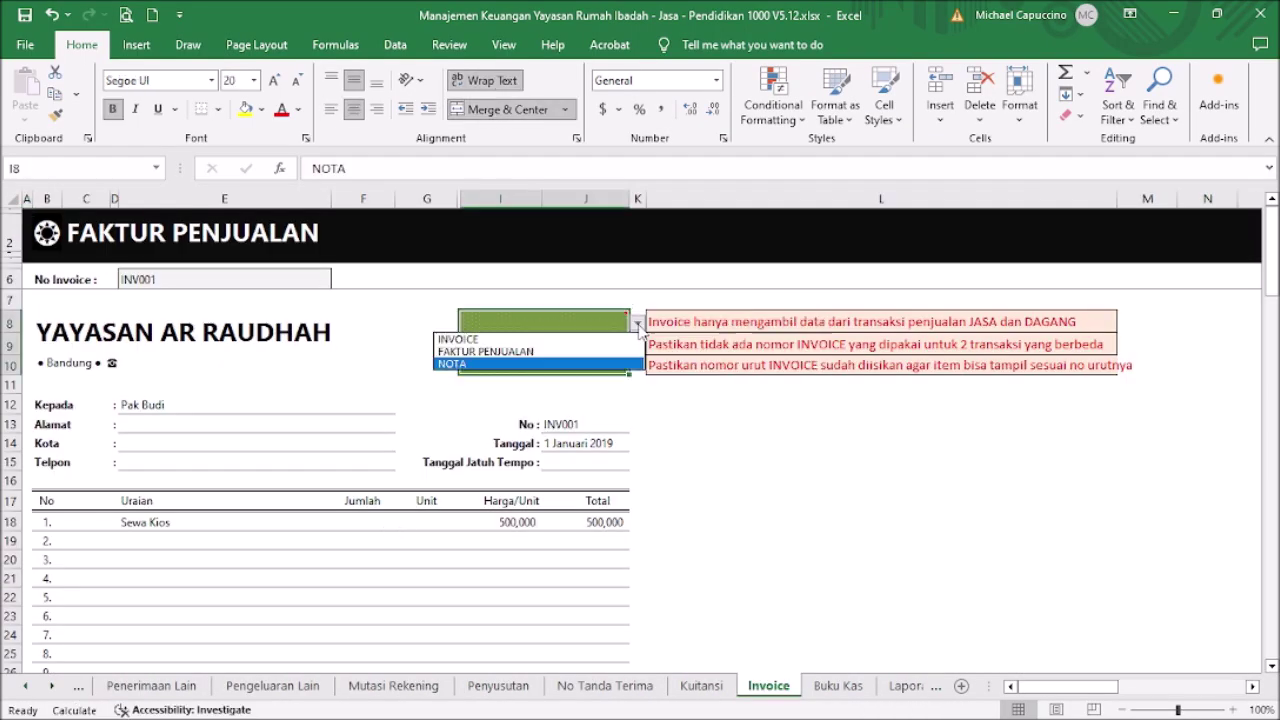
{"action": "left_click", "coordinate": [580, 364]}
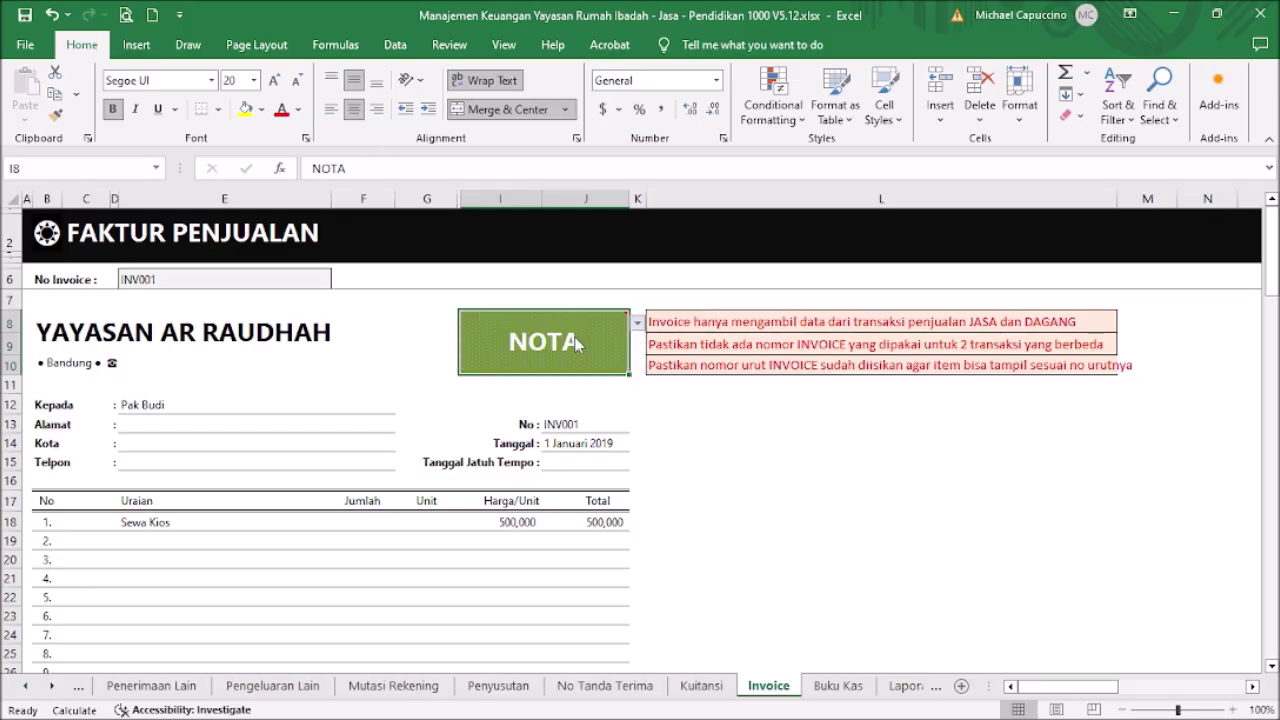
{"action": "left_click", "coordinate": [722, 457]}
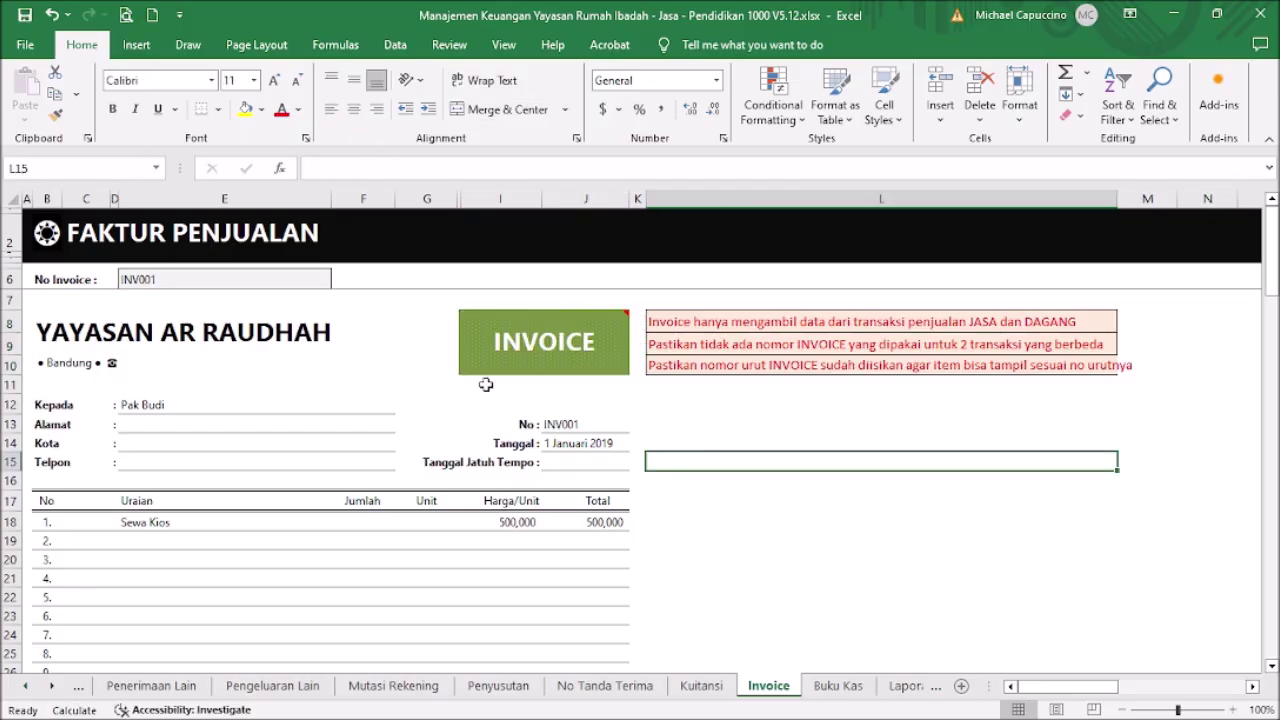
Choose INV002 as No Invoice and review the invoice's due date, items and total.
{"action": "left_click", "coordinate": [298, 277]}
{"action": "left_click", "coordinate": [340, 281]}
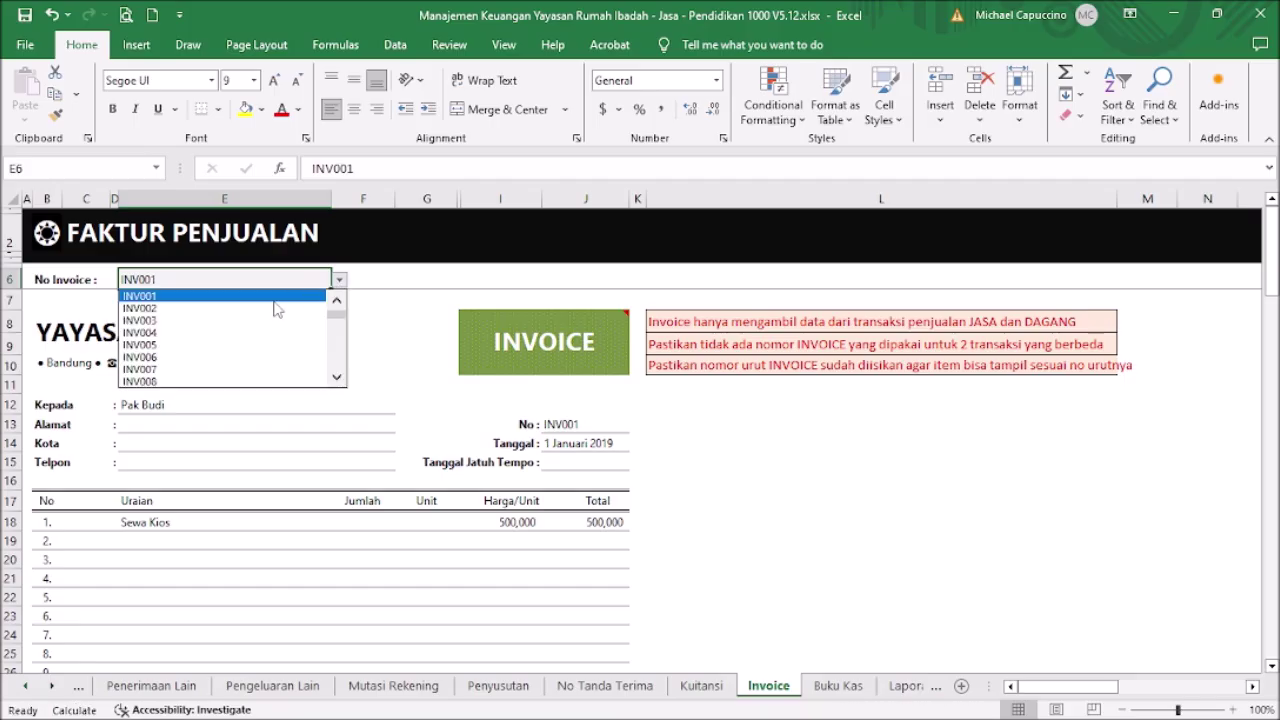
{"action": "left_click", "coordinate": [270, 309]}
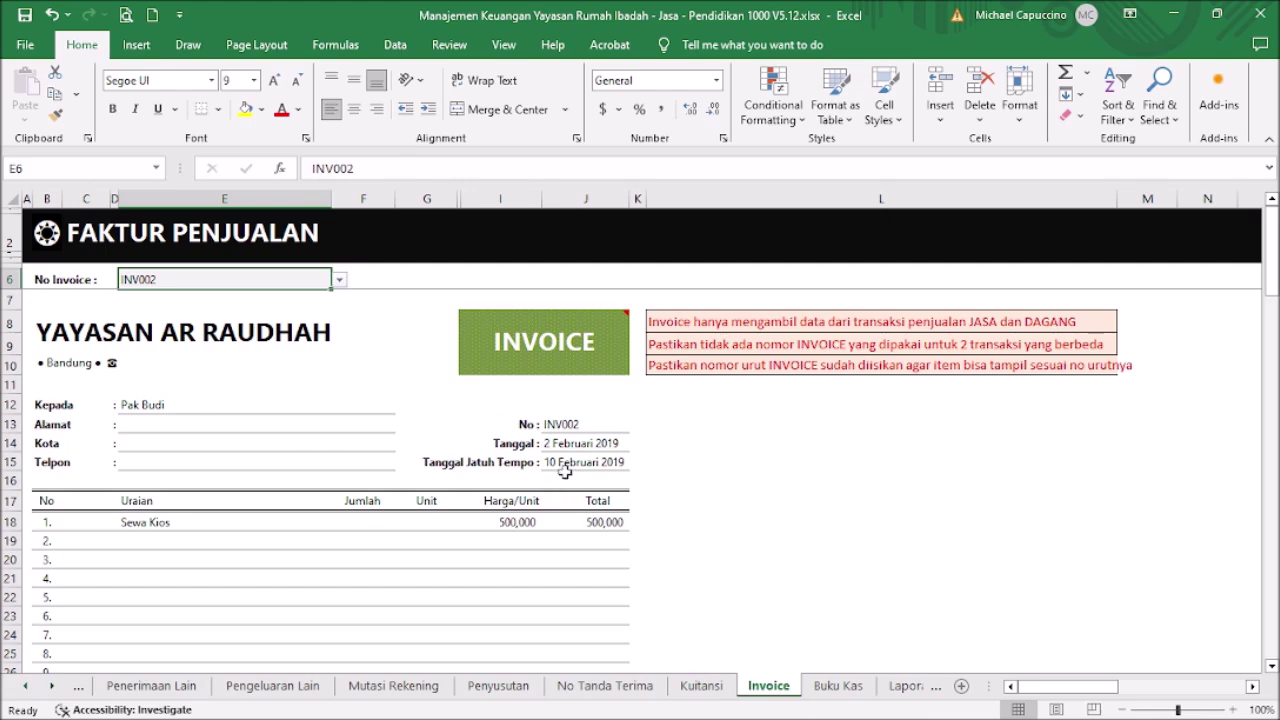
{"action": "scroll", "coordinate": [560, 467], "scroll_direction": "down", "scroll_amount": 5}
{"action": "scroll", "coordinate": [557, 466], "scroll_direction": "up", "scroll_amount": 5}
{"action": "scroll", "coordinate": [626, 494], "scroll_direction": "down", "scroll_amount": 2}
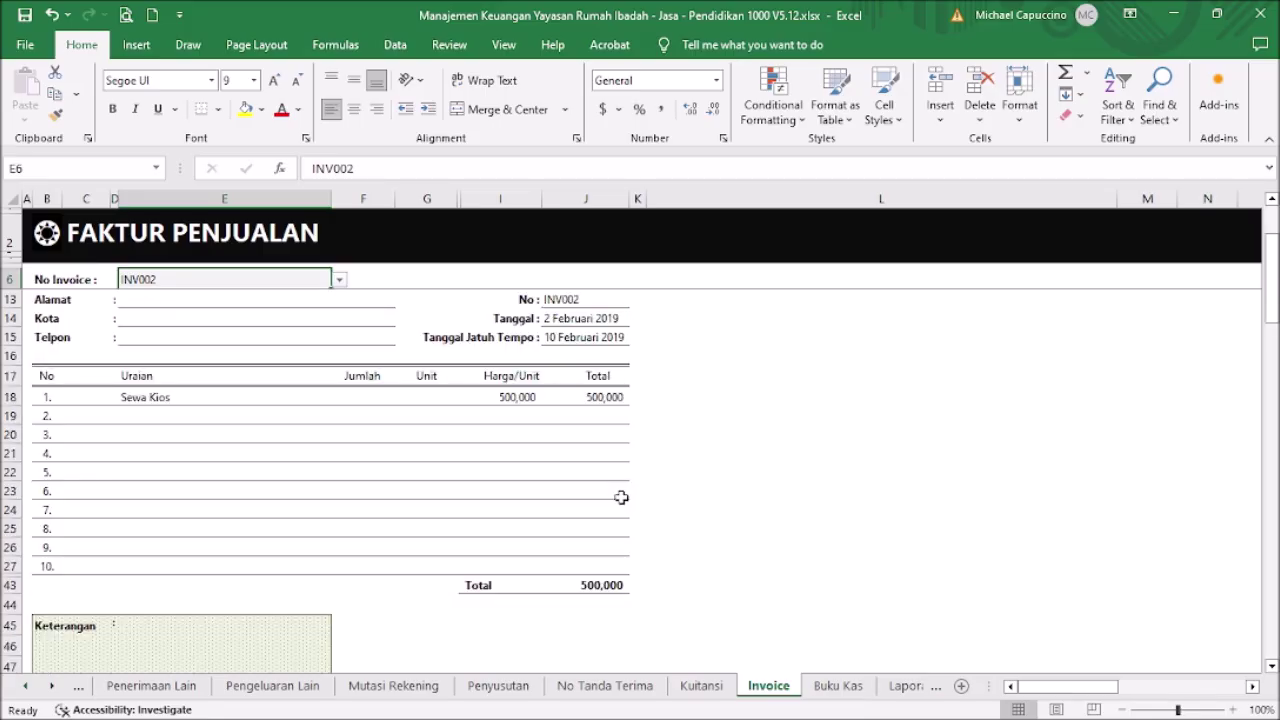
{"action": "scroll", "coordinate": [619, 492], "scroll_direction": "up", "scroll_amount": 2}
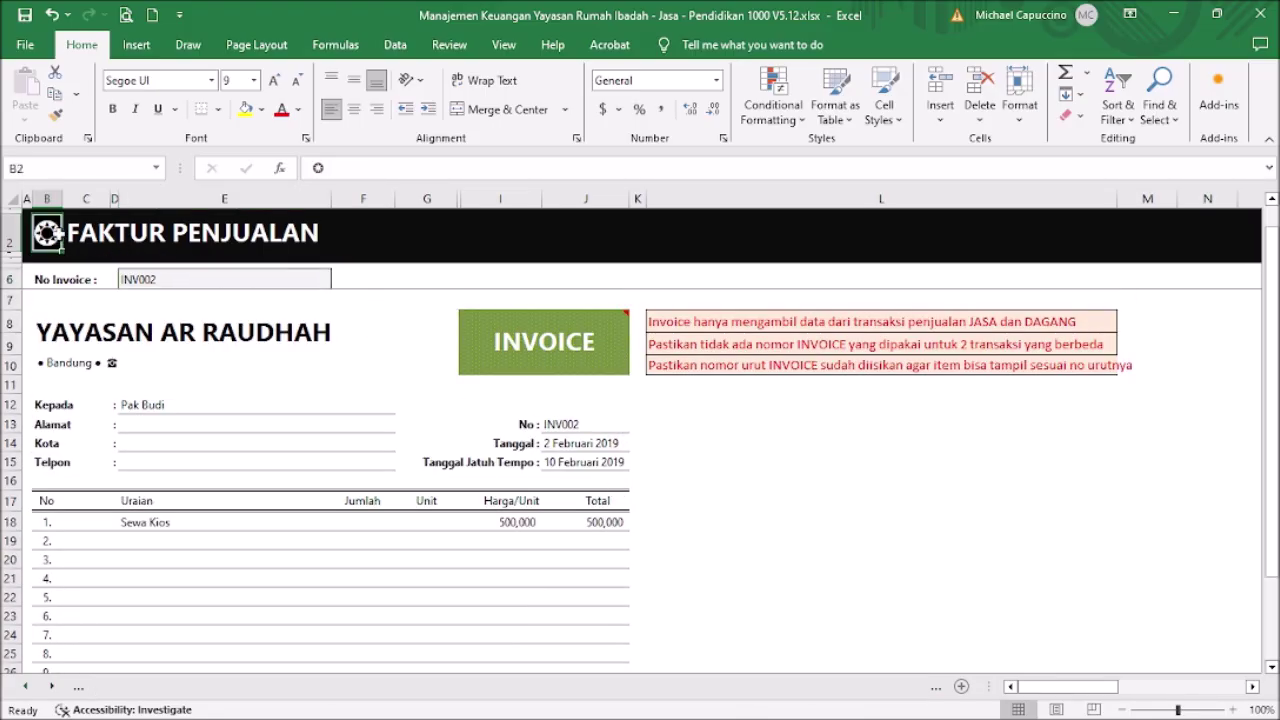
In the Penjualan Jasa sheet, copy the INV002 sale's entries from No Faktur through Total Pembayaran into row number 5.
{"action": "left_click", "coordinate": [52, 236]}
{"action": "left_click", "coordinate": [388, 346]}
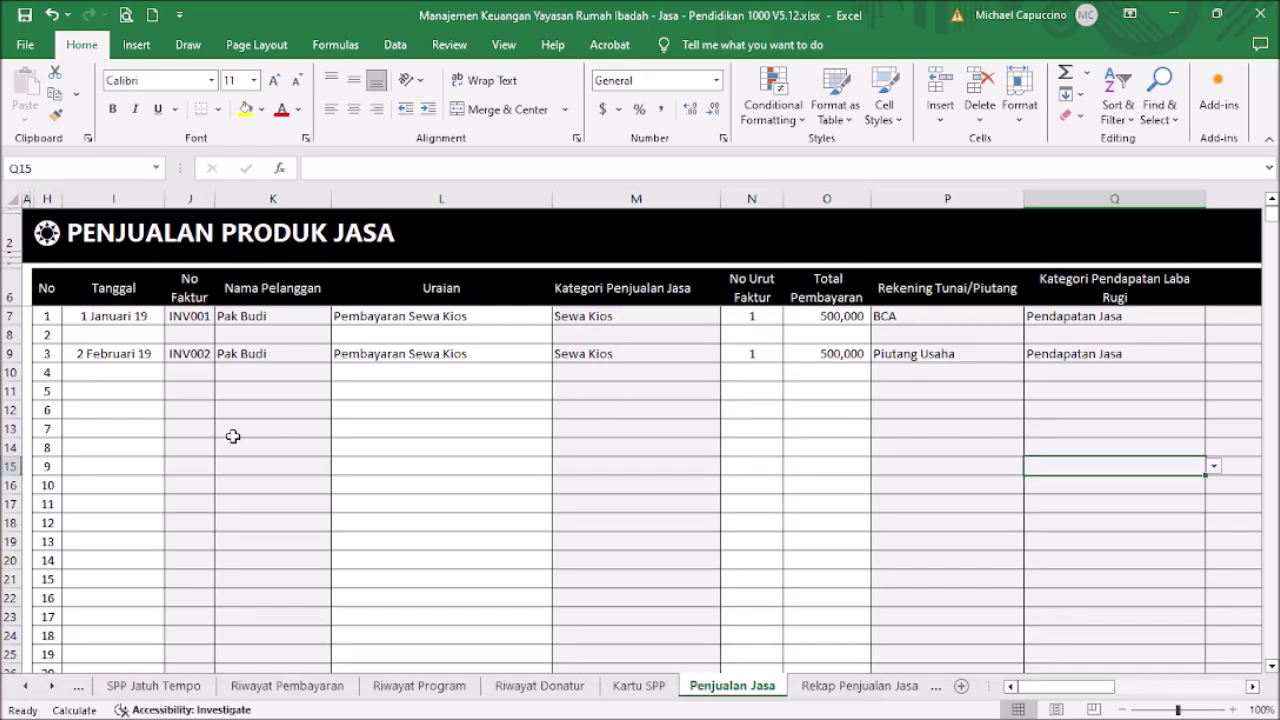
{"action": "left_click", "coordinate": [130, 392]}
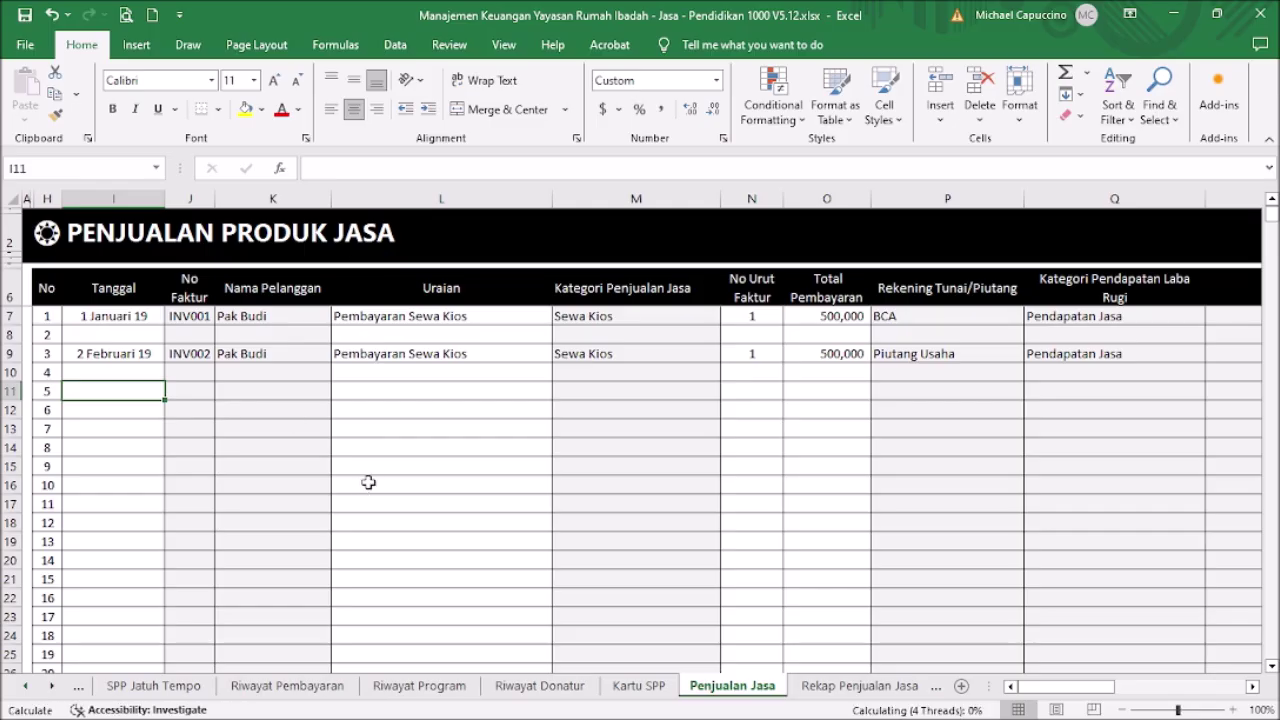
{"action": "key", "text": "Up"}
{"action": "key", "text": "Up"}
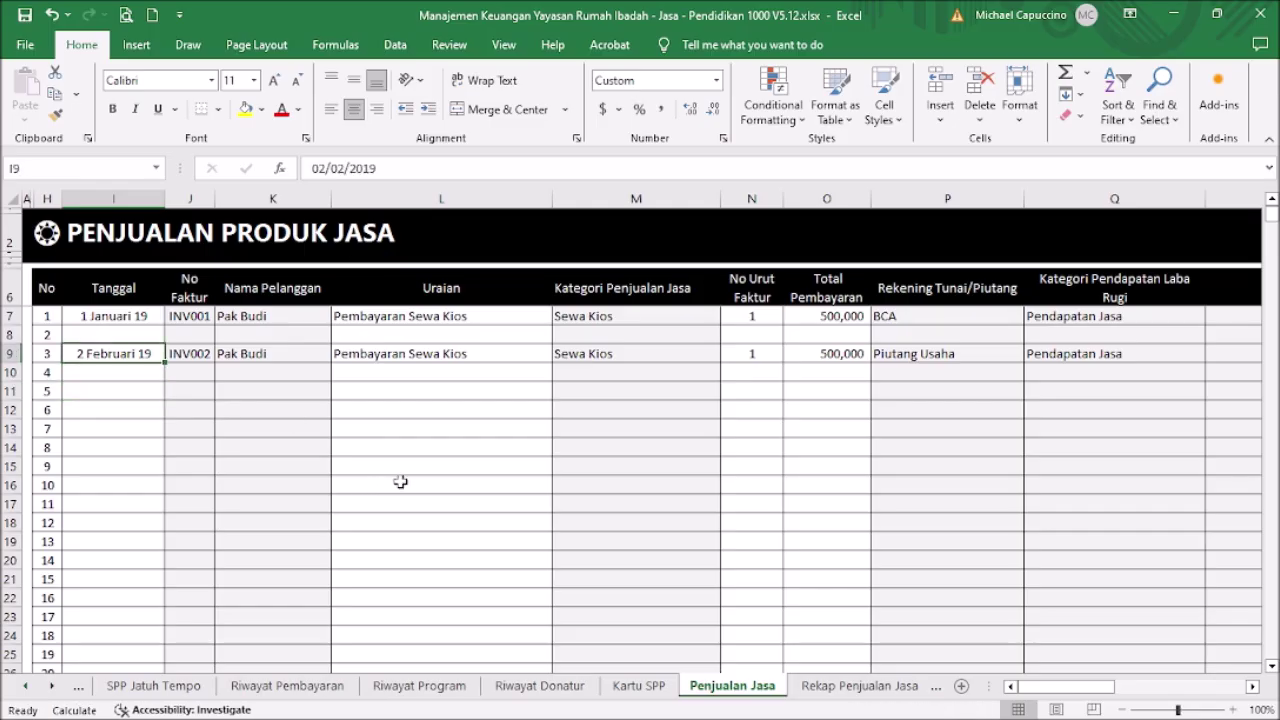
{"action": "key", "text": "Right"}
{"action": "key", "text": "shift+Right"}
{"action": "key", "text": "shift+Right"}
{"action": "key", "text": "shift+Right"}
{"action": "key", "text": "shift+Right"}
{"action": "key", "text": "shift+Right"}
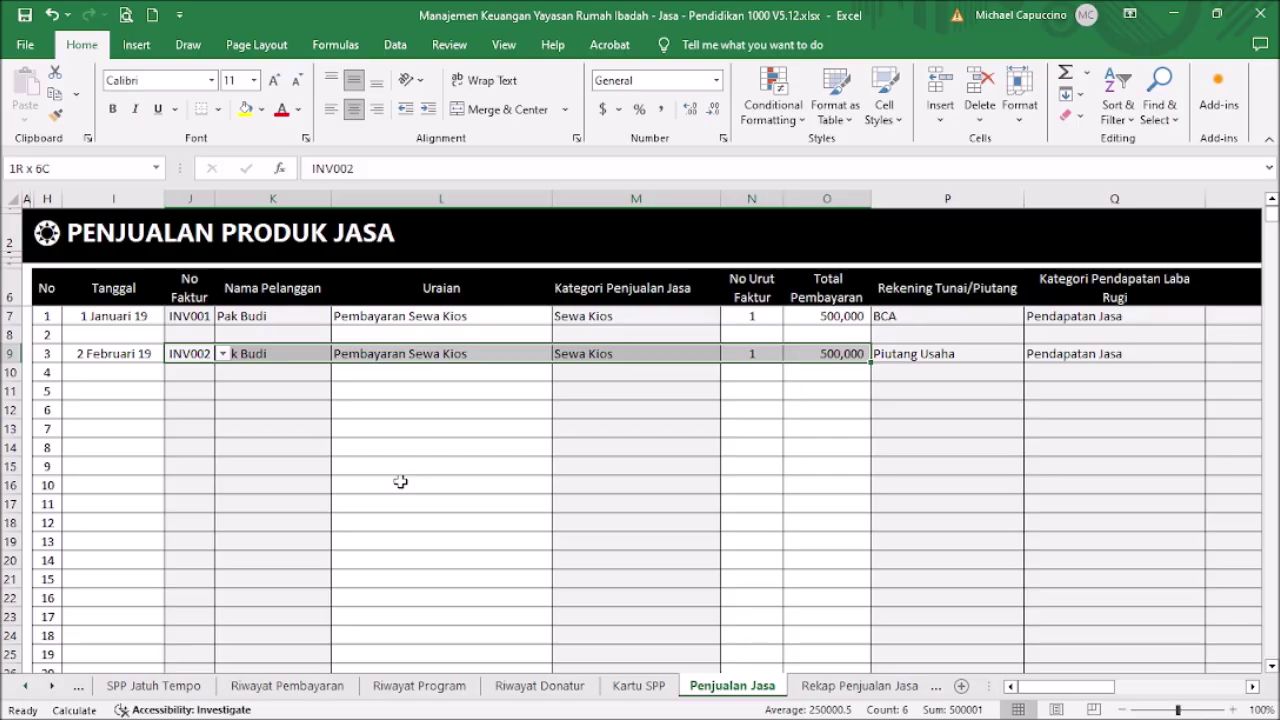
{"action": "key", "text": "ctrl+c"}
{"action": "key", "text": "Down"}
{"action": "key", "text": "Down"}
{"action": "key", "text": "ctrl+v"}
{"action": "key", "text": "Escape"}
{"action": "key", "text": "Left"}
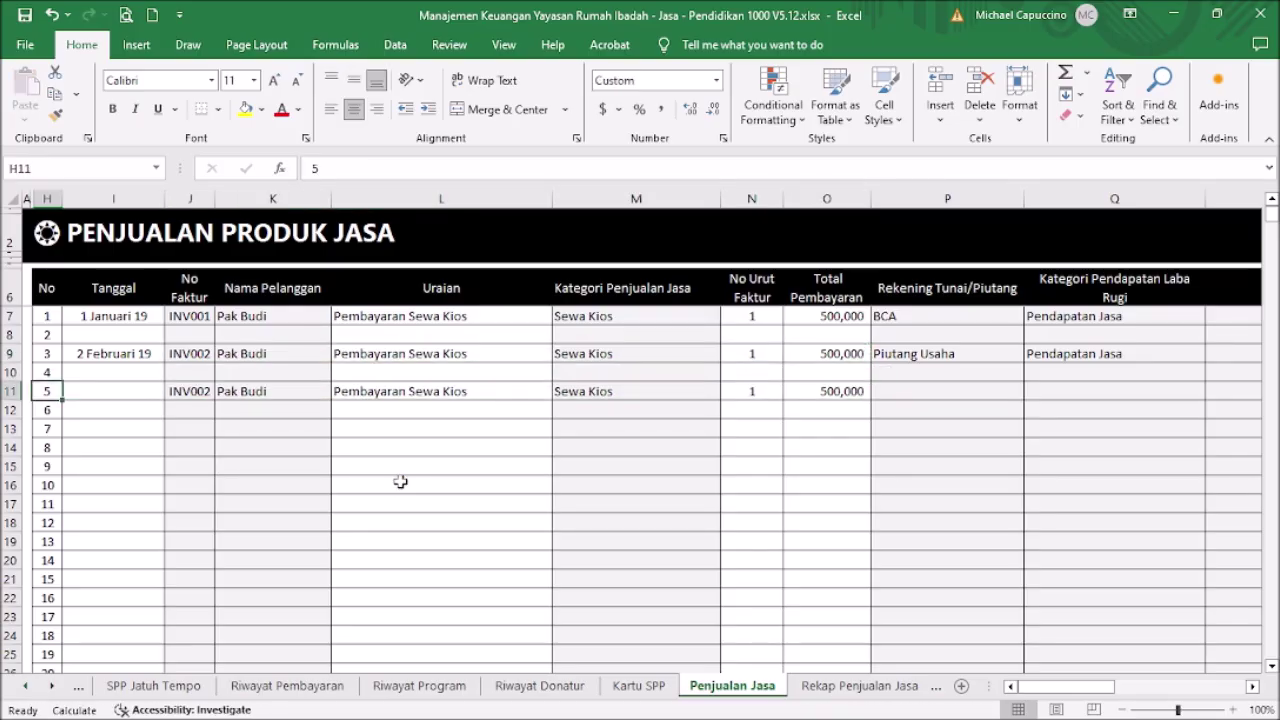
Set the Tanggal of the copied INV002 row to 7 feb 19.
{"action": "type", "text": "7 f"}
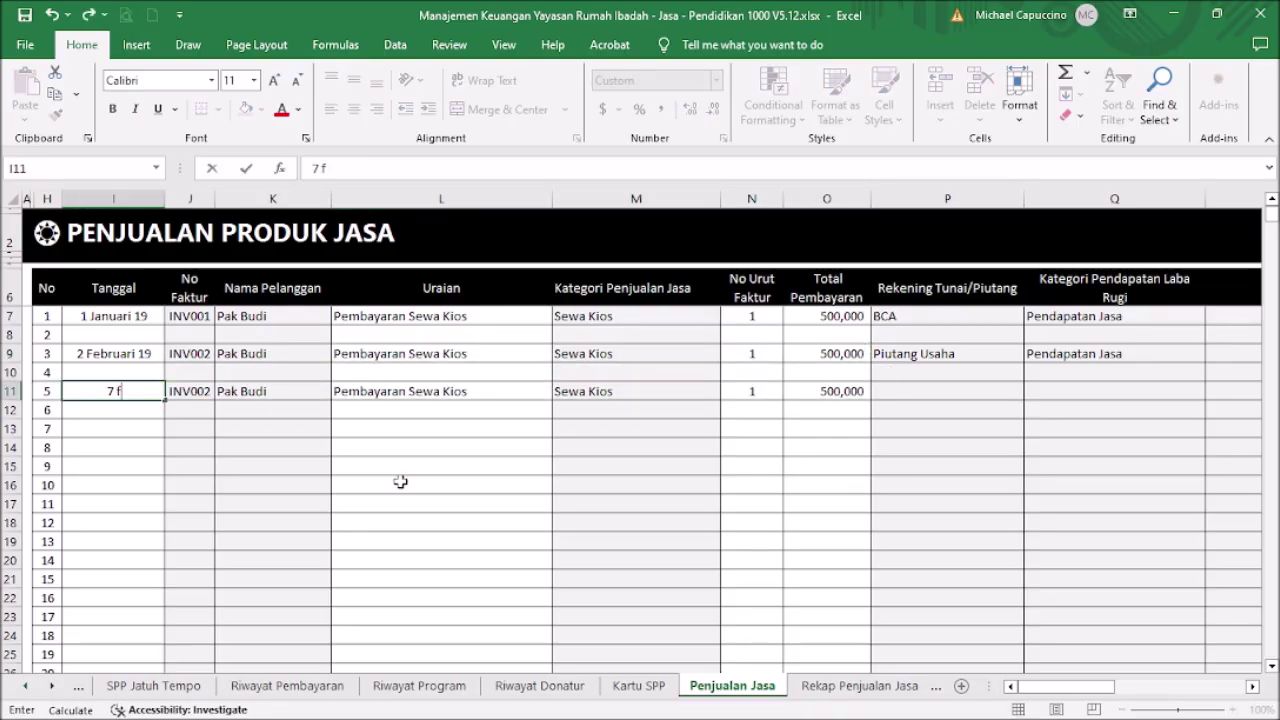
{"action": "type", "text": "eb 19"}
{"action": "key", "text": "Return"}
Choose BCA as the Rekening Tunai/Piutang that receives the INV002 payment in row number 5.
{"action": "key", "text": "Right"}
{"action": "key", "text": "Right"}
{"action": "key", "text": "Right"}
{"action": "key", "text": "Right"}
{"action": "key", "text": "Right"}
{"action": "key", "text": "Right"}
{"action": "key", "text": "Right"}
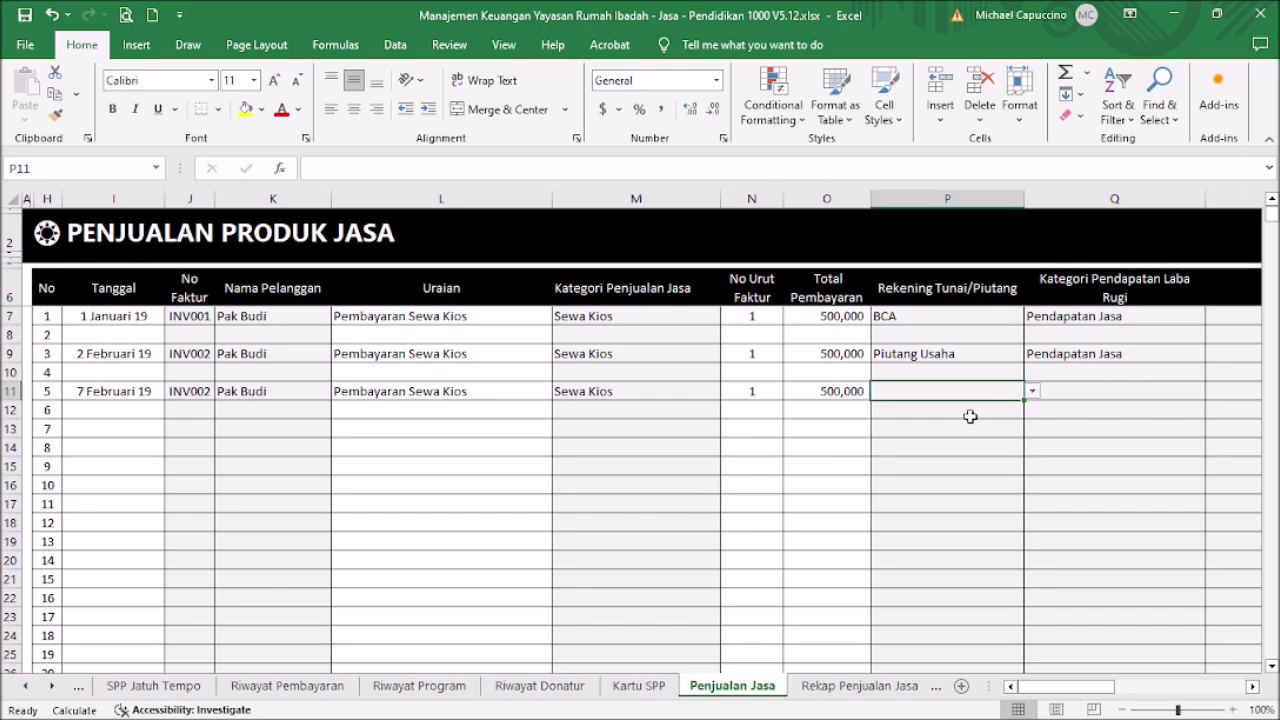
{"action": "left_click", "coordinate": [1031, 392]}
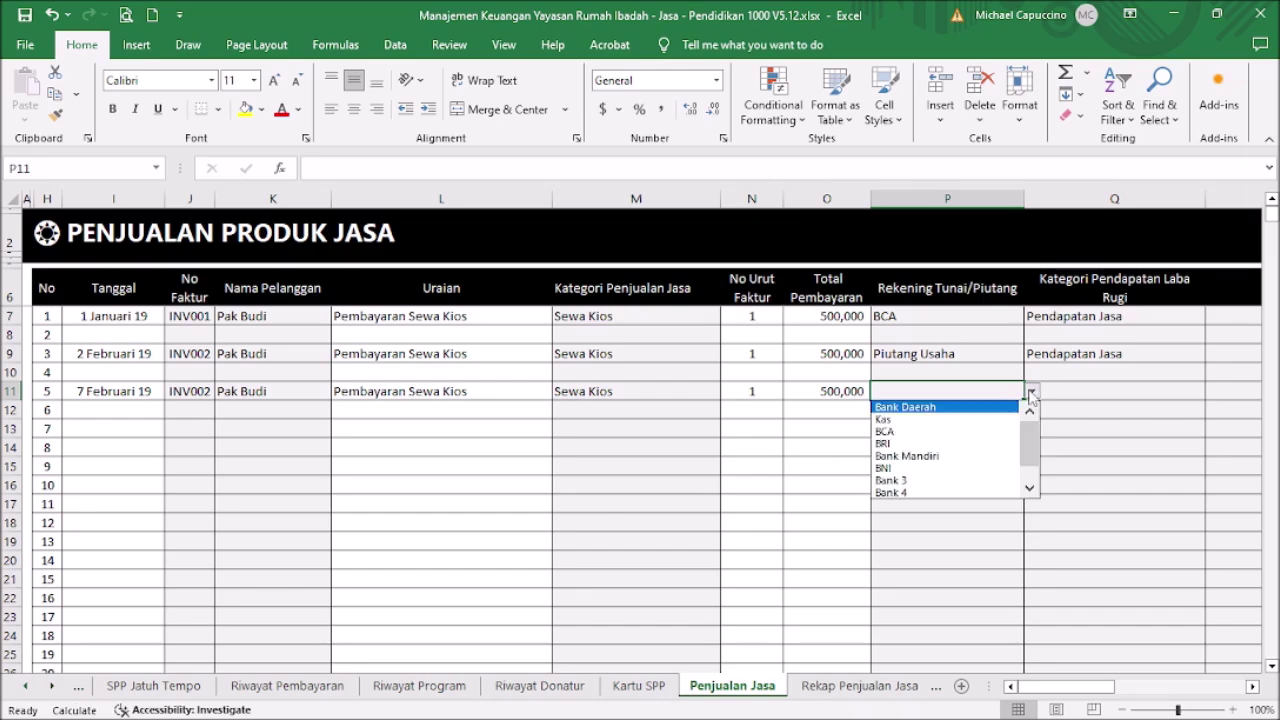
{"action": "left_click", "coordinate": [990, 432]}
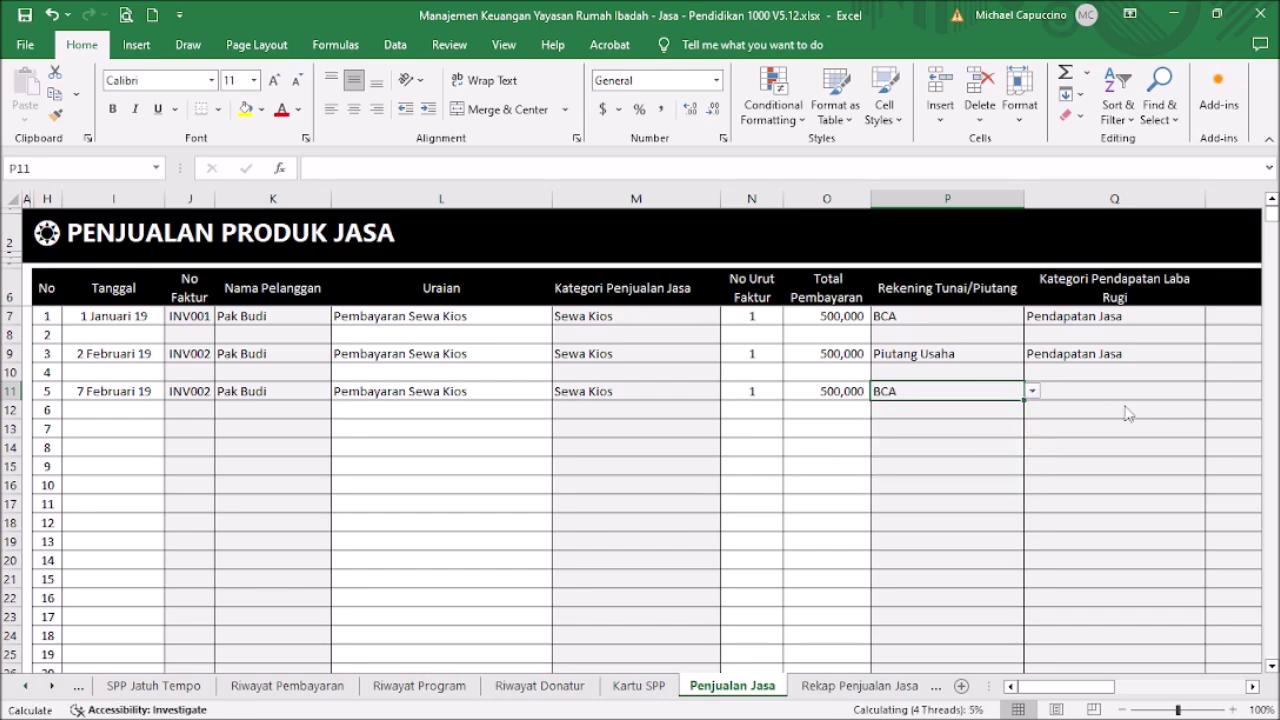
Assign the INV002 payment the Kategori Pendapatan Laba Rugi Piutang Usaha.
{"action": "left_click", "coordinate": [1088, 393]}
{"action": "left_click", "coordinate": [1214, 391]}
{"action": "left_click_drag", "start_coordinate": [1212, 437], "coordinate": [1212, 471]}
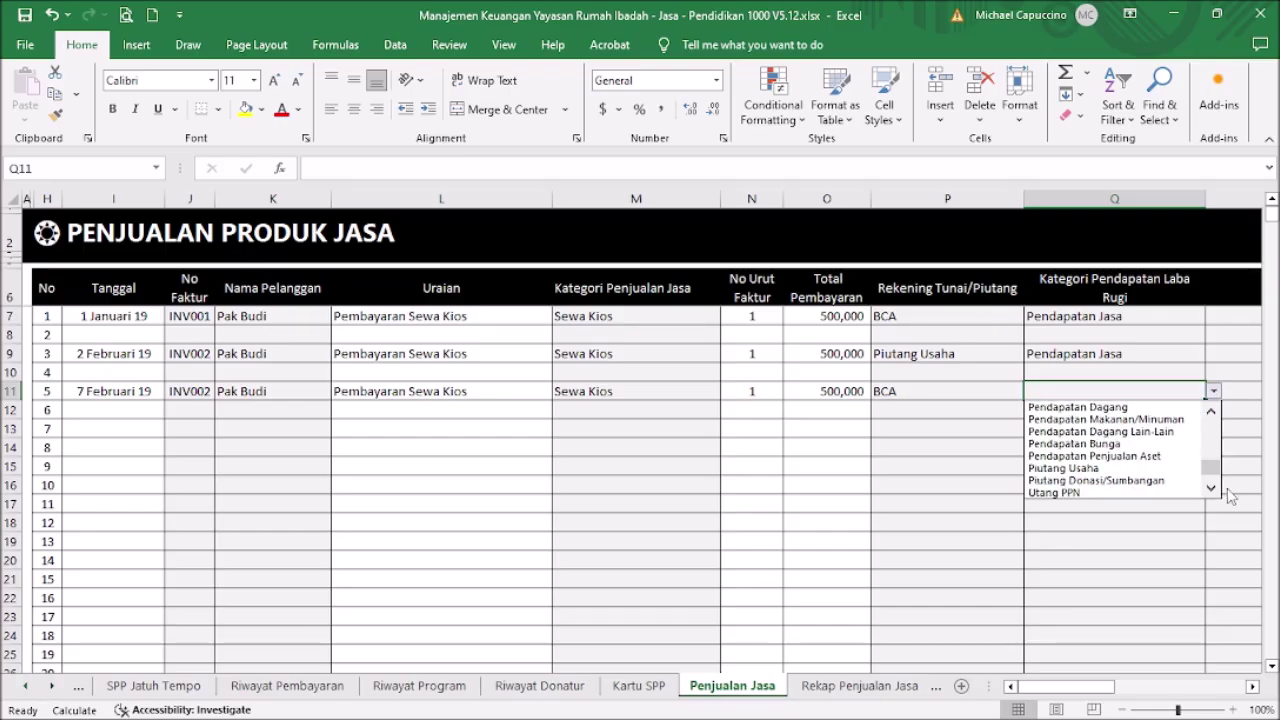
{"action": "left_click", "coordinate": [1170, 468]}
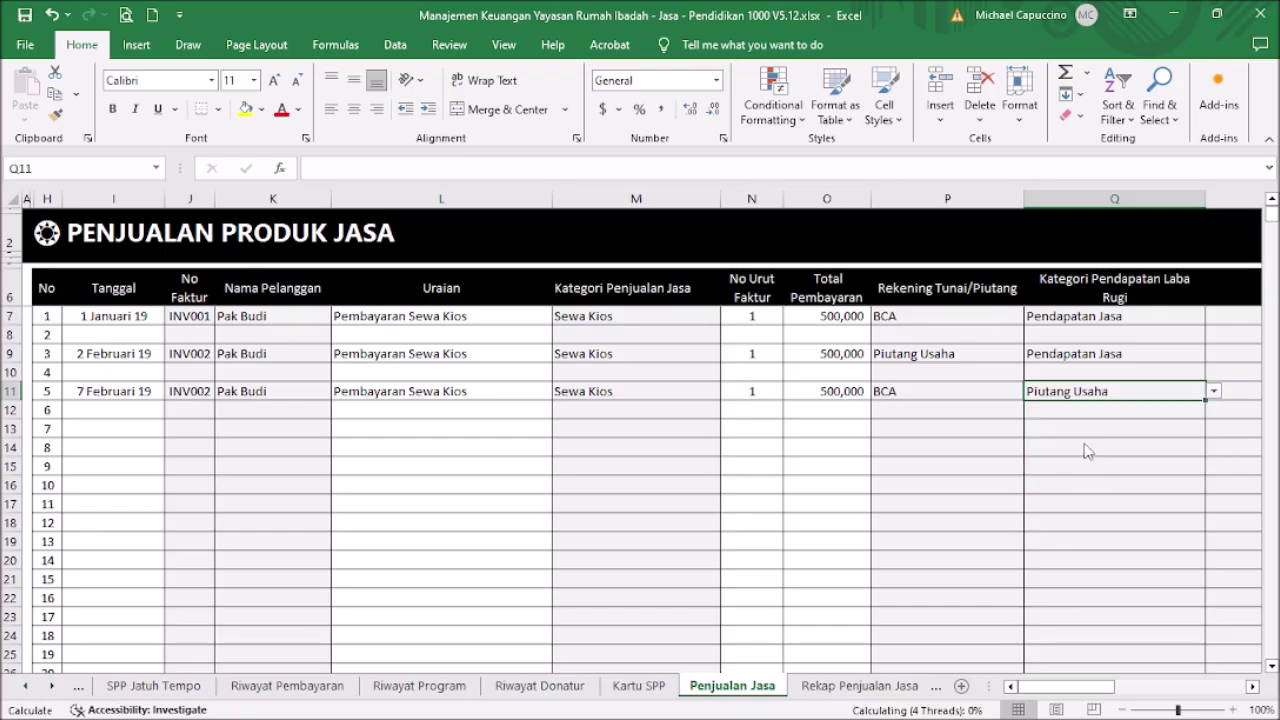
{"action": "left_click", "coordinate": [981, 390]}
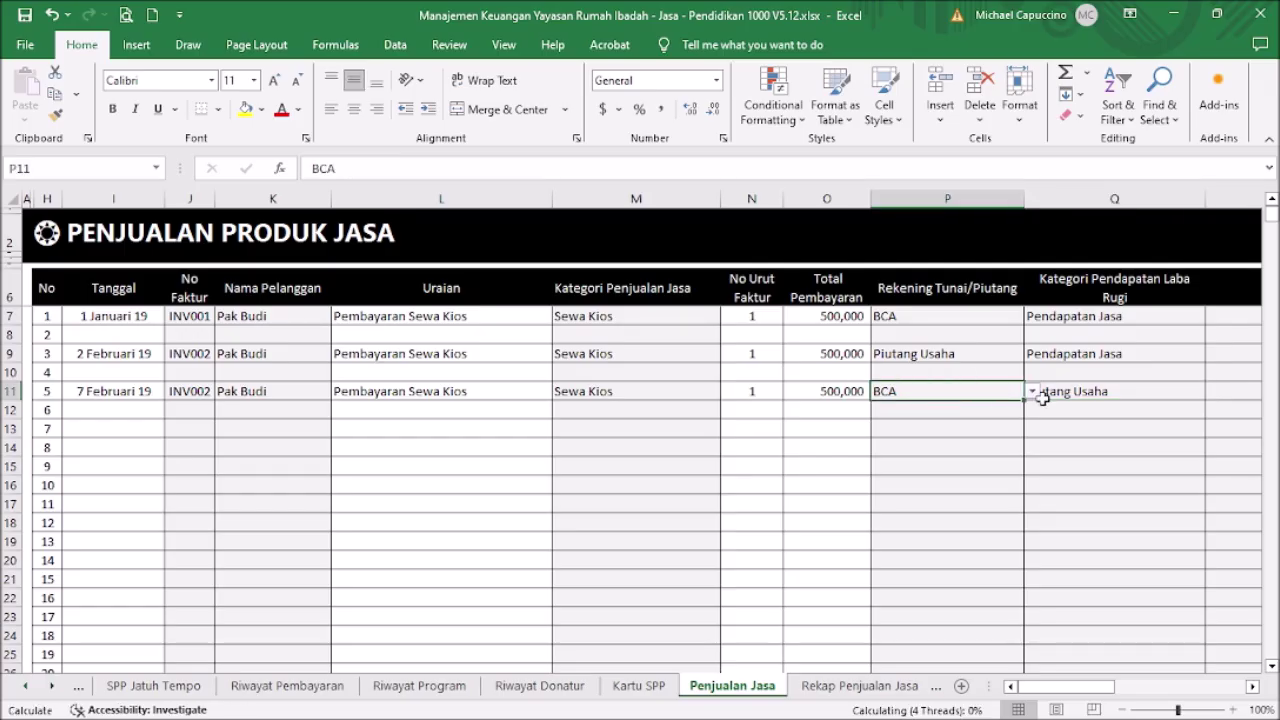
{"action": "key", "text": "Home"}
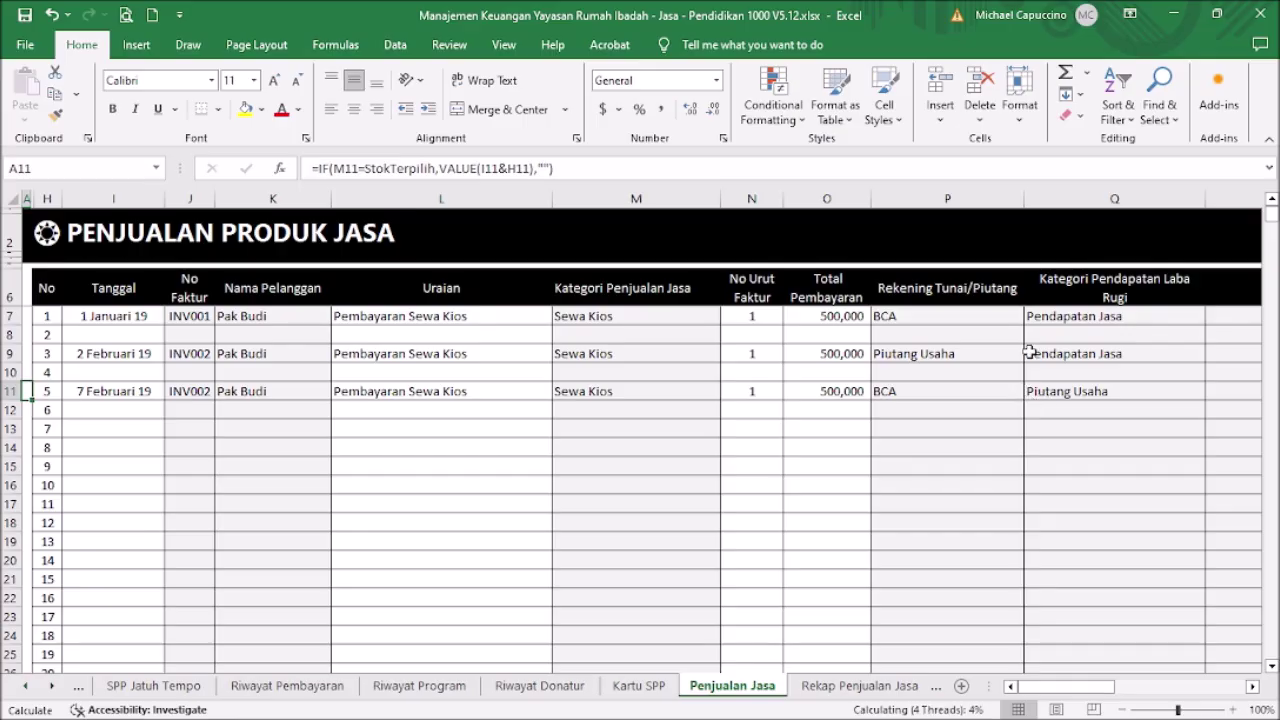
Open Rekap Penjualan Jasa to review sales, costs and differences per service product, and return to the main menu.
{"action": "left_click", "coordinate": [50, 228]}
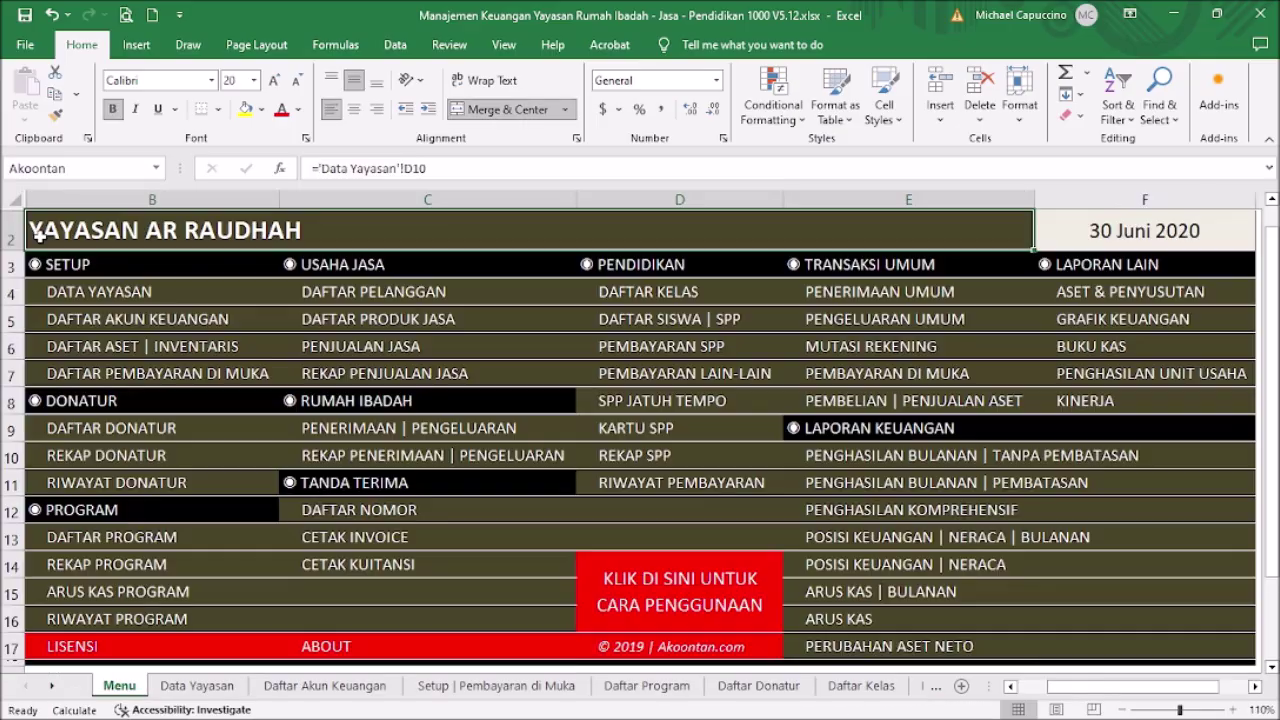
{"action": "left_click", "coordinate": [434, 380]}
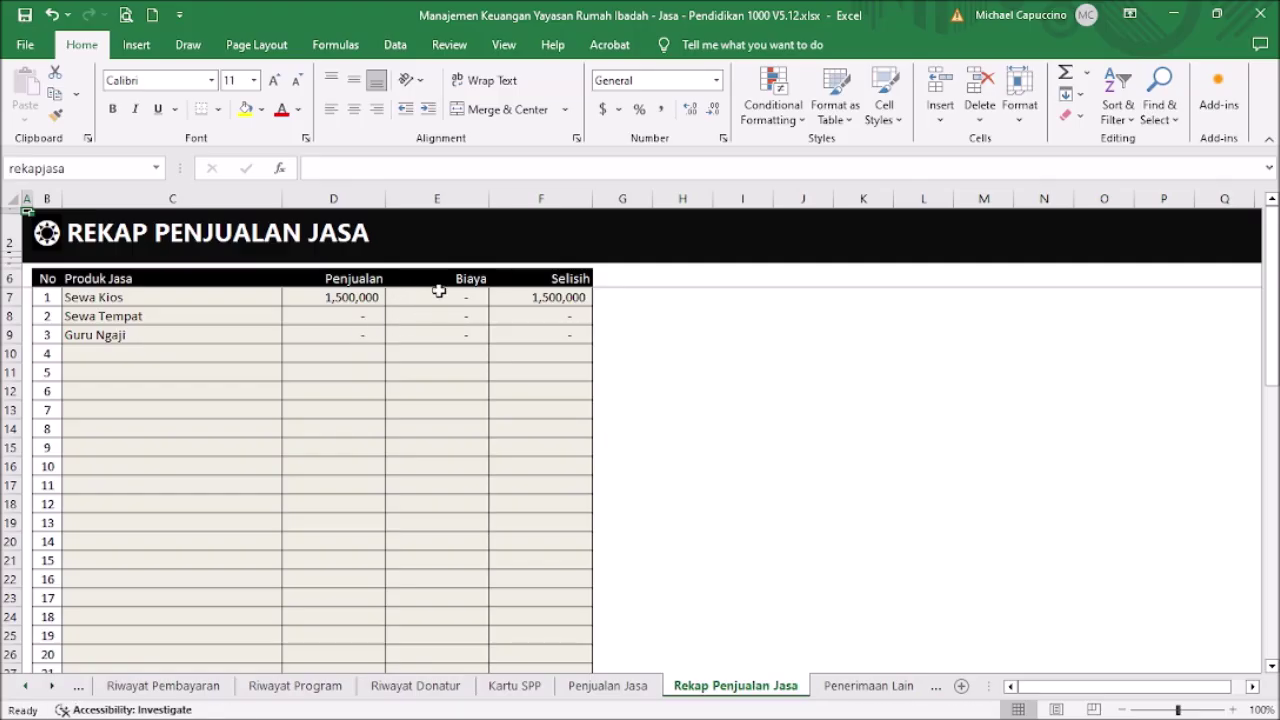
{"action": "left_click", "coordinate": [56, 248]}
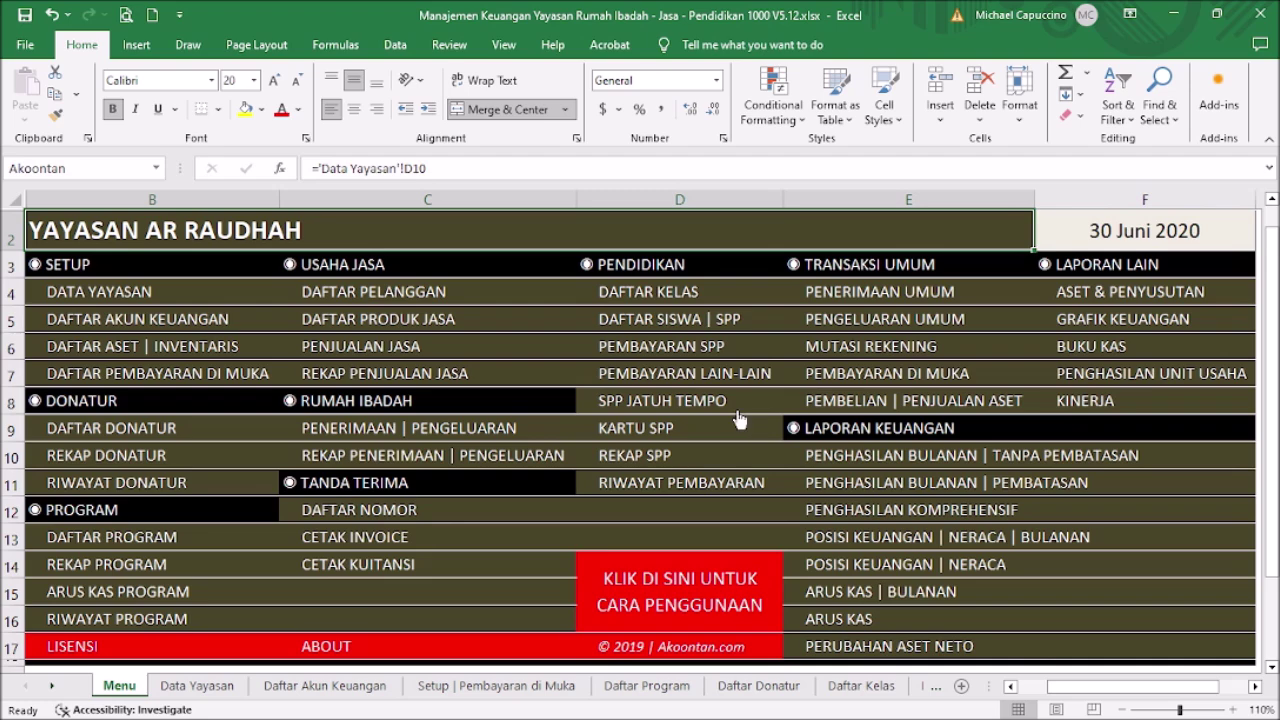
Open the Pengeluaran Umum transactions and date the first expense 1 jan 19.
{"action": "left_click", "coordinate": [870, 320]}
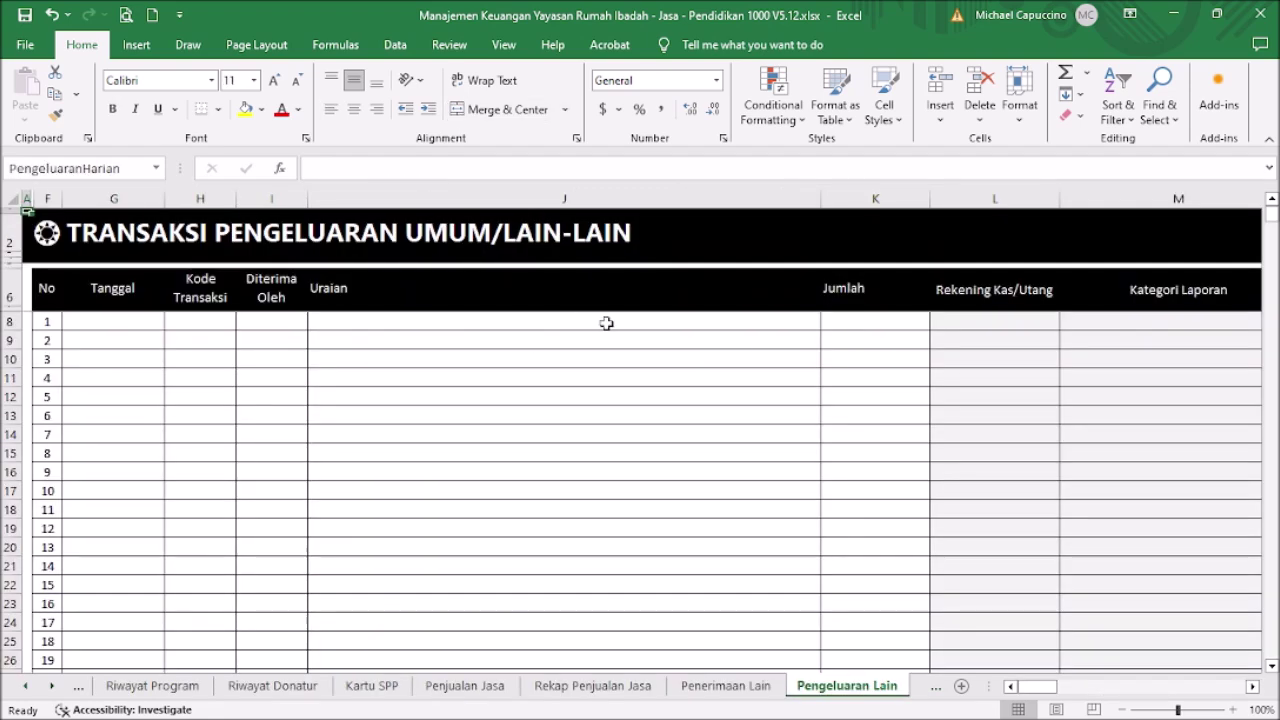
{"action": "left_click", "coordinate": [127, 331]}
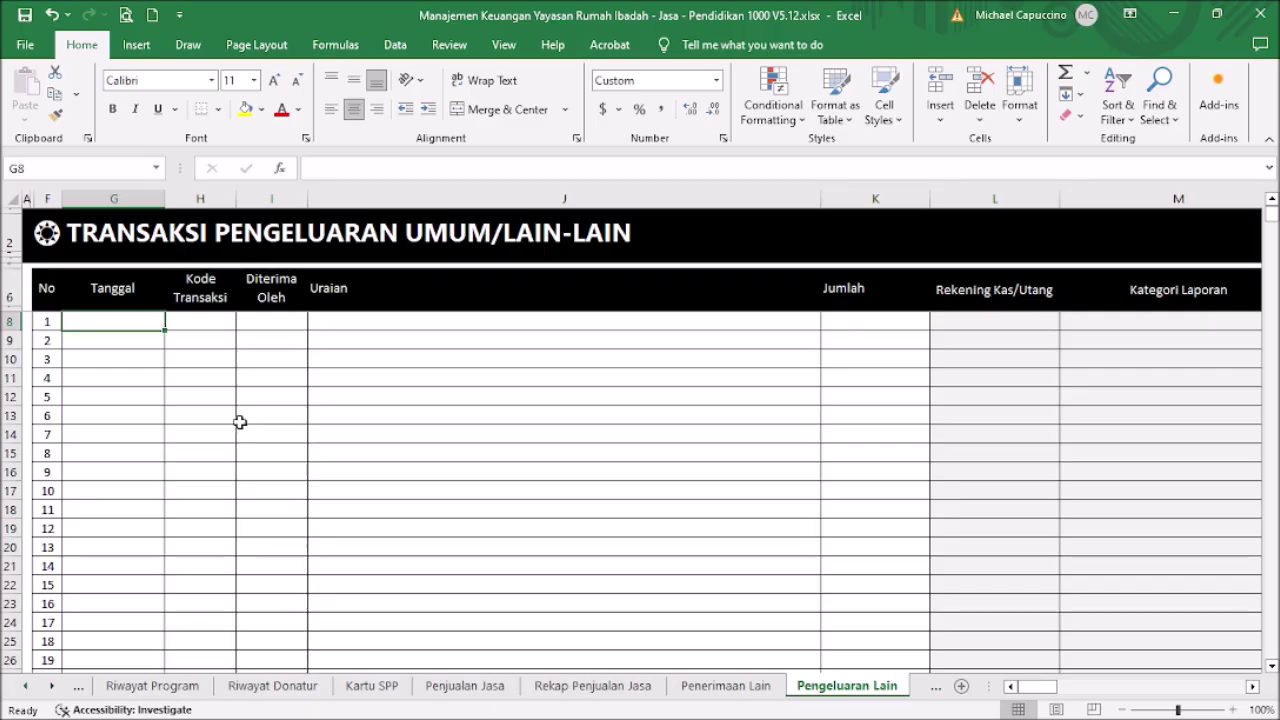
{"action": "type", "text": "1 j"}
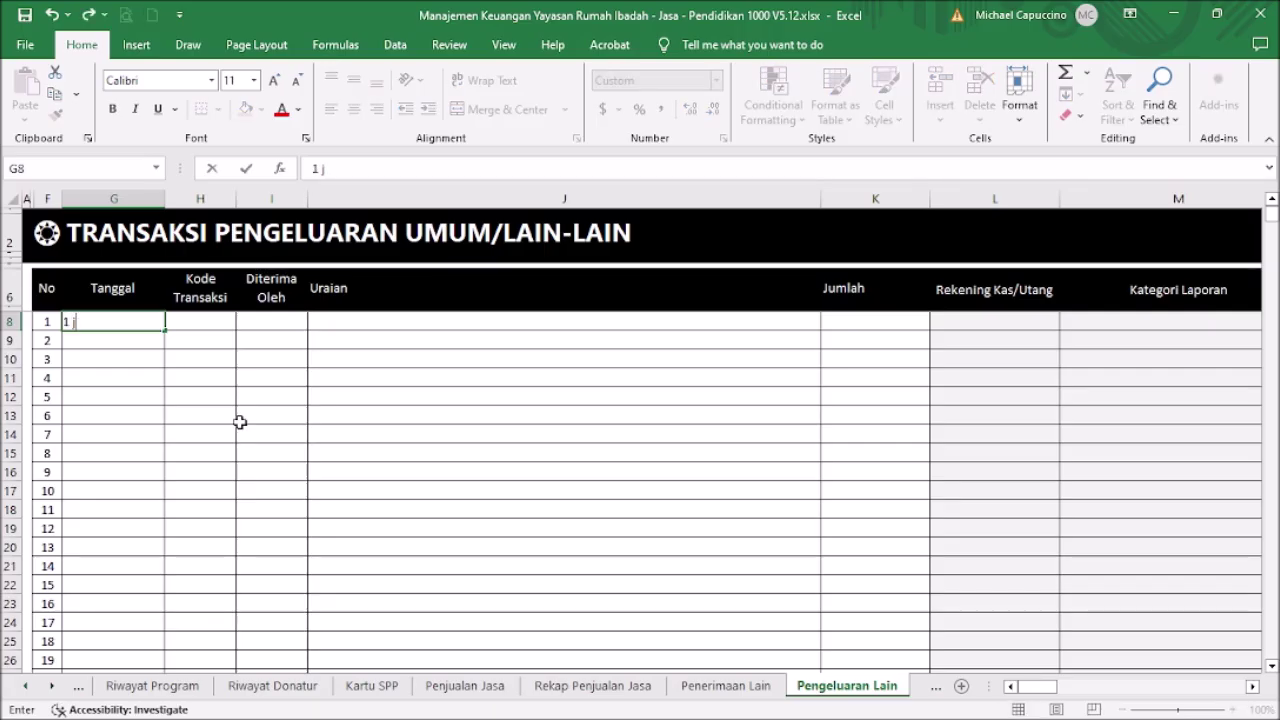
{"action": "type", "text": "an 19"}
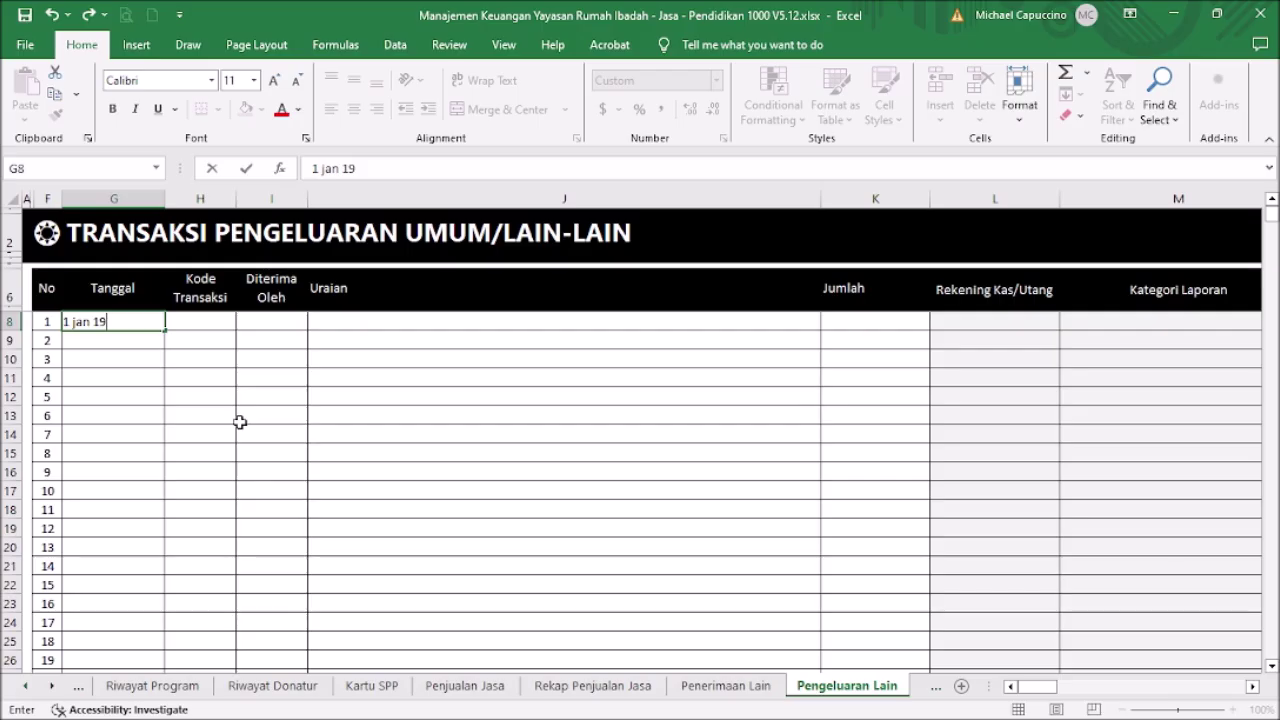
{"action": "key", "text": "Tab"}
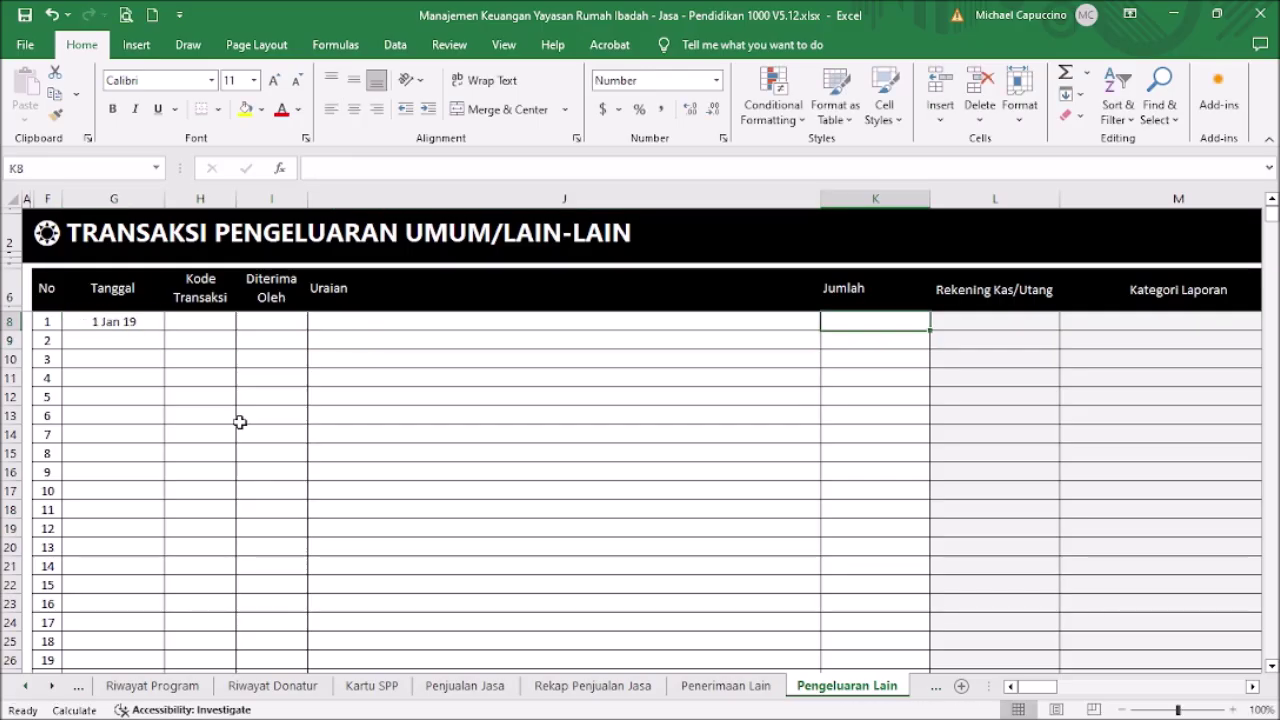
Enter a Jumlah of 100000 and the Uraian "pembelian kunci baru kios" for the first expense.
{"action": "type", "text": "100000"}
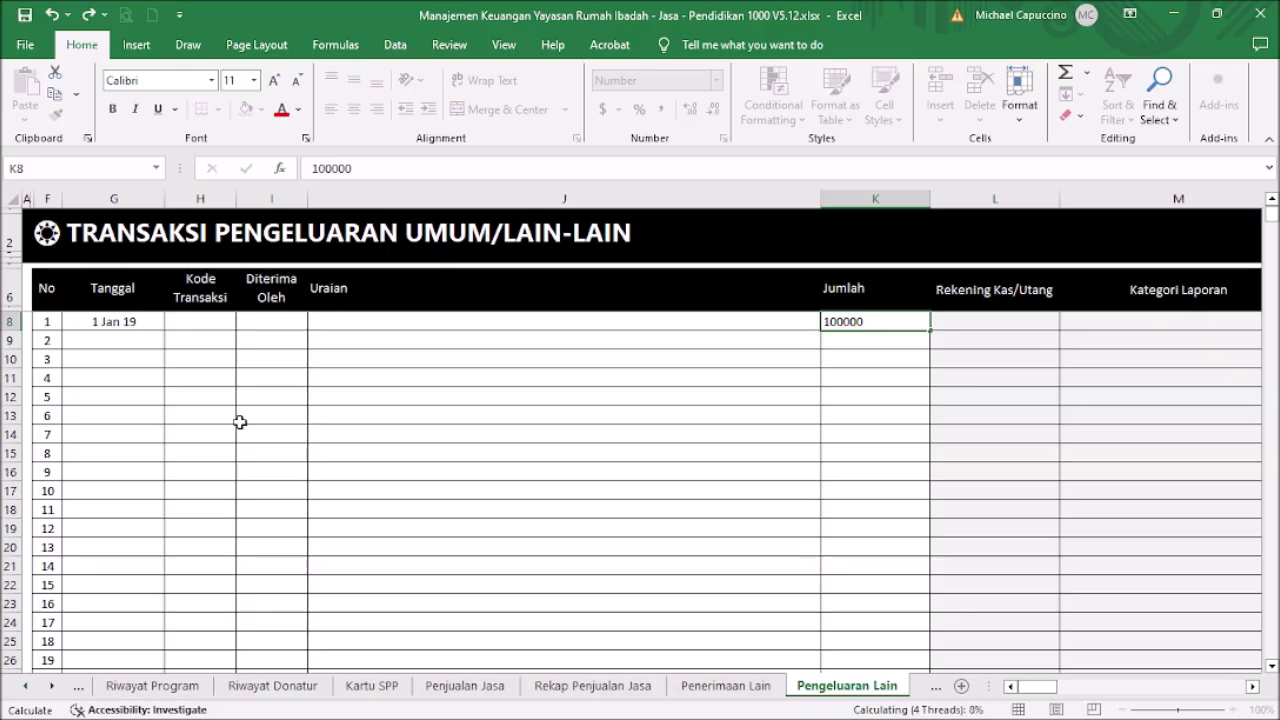
{"action": "key", "text": "Left"}
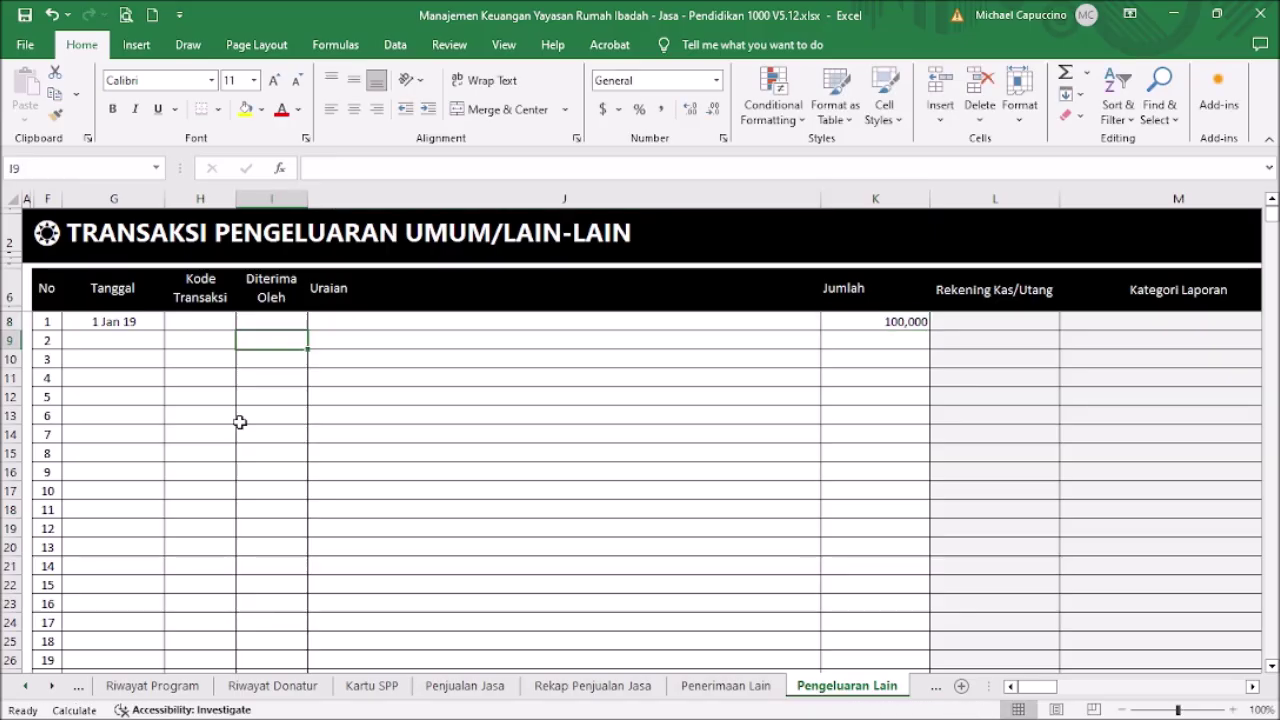
{"action": "type", "text": "pembelian kunci ba"}
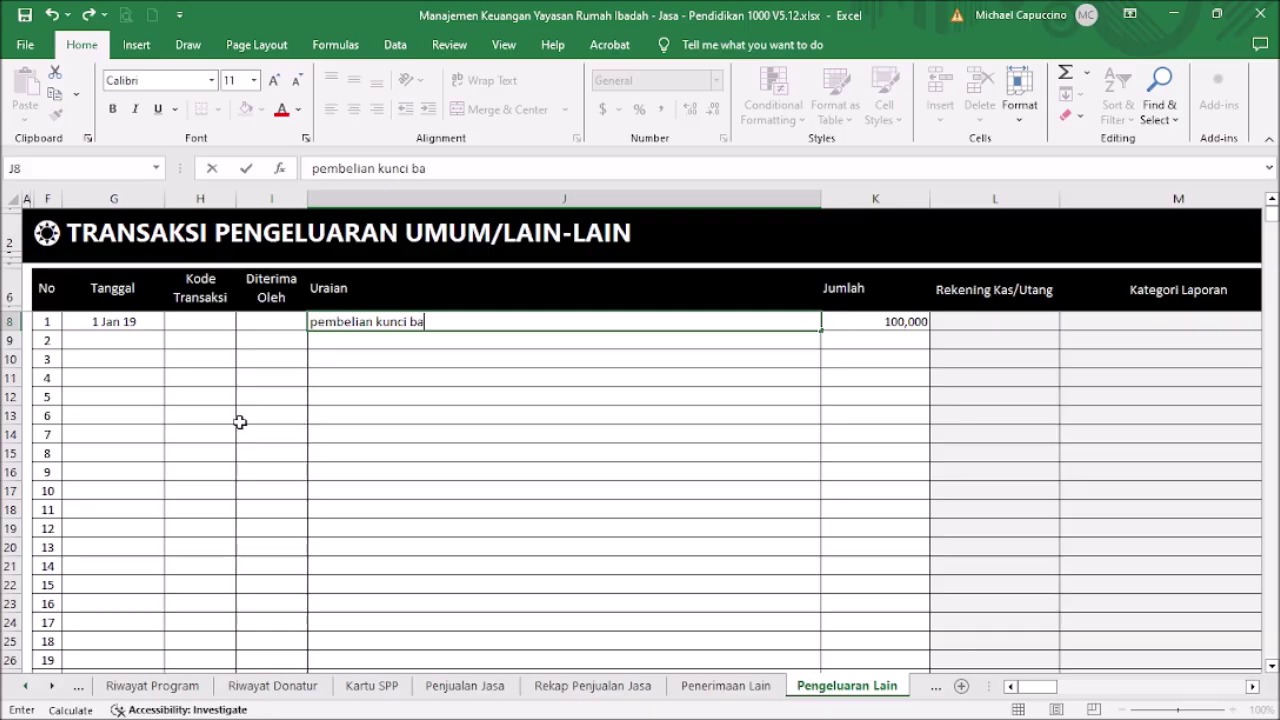
{"action": "type", "text": "ru kios"}
{"action": "key", "text": "Return"}
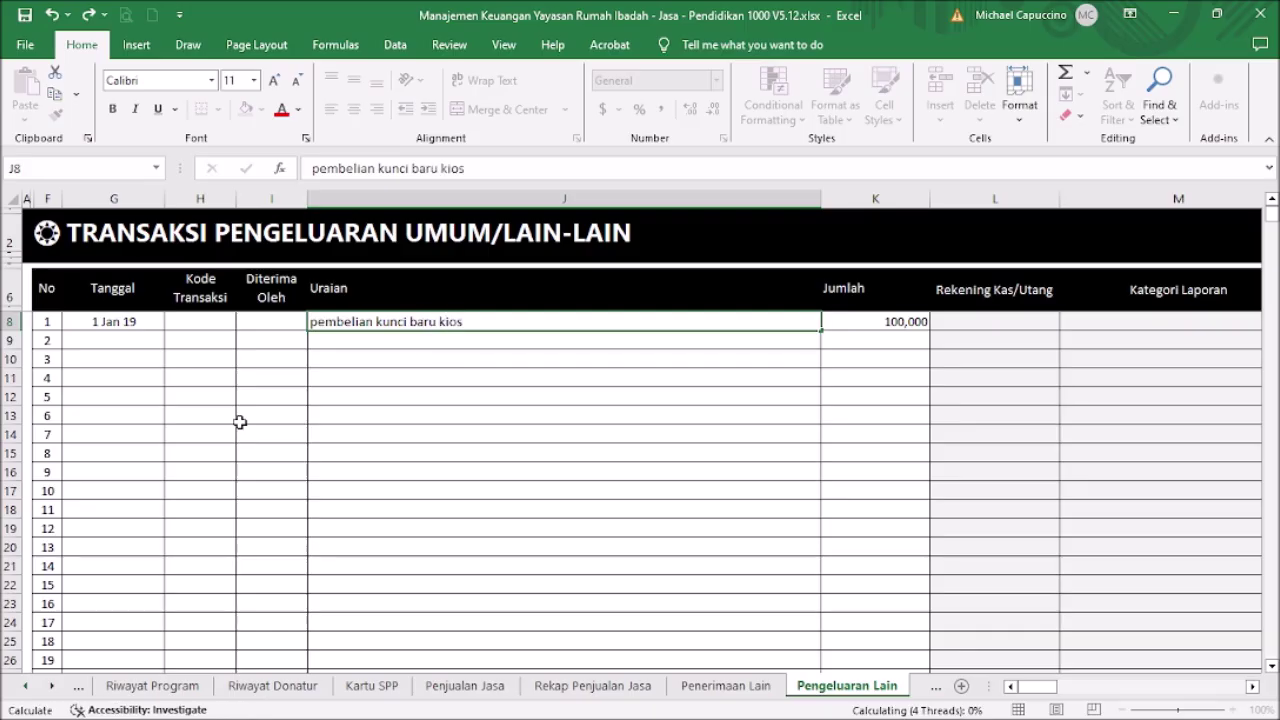
Choose Kas as the Rekening Kas/Utang of the kiosk key expense.
{"action": "key", "text": "Right"}
{"action": "key", "text": "Right"}
{"action": "key", "text": "Right"}
{"action": "key", "text": "Left"}
{"action": "key", "text": "Up"}
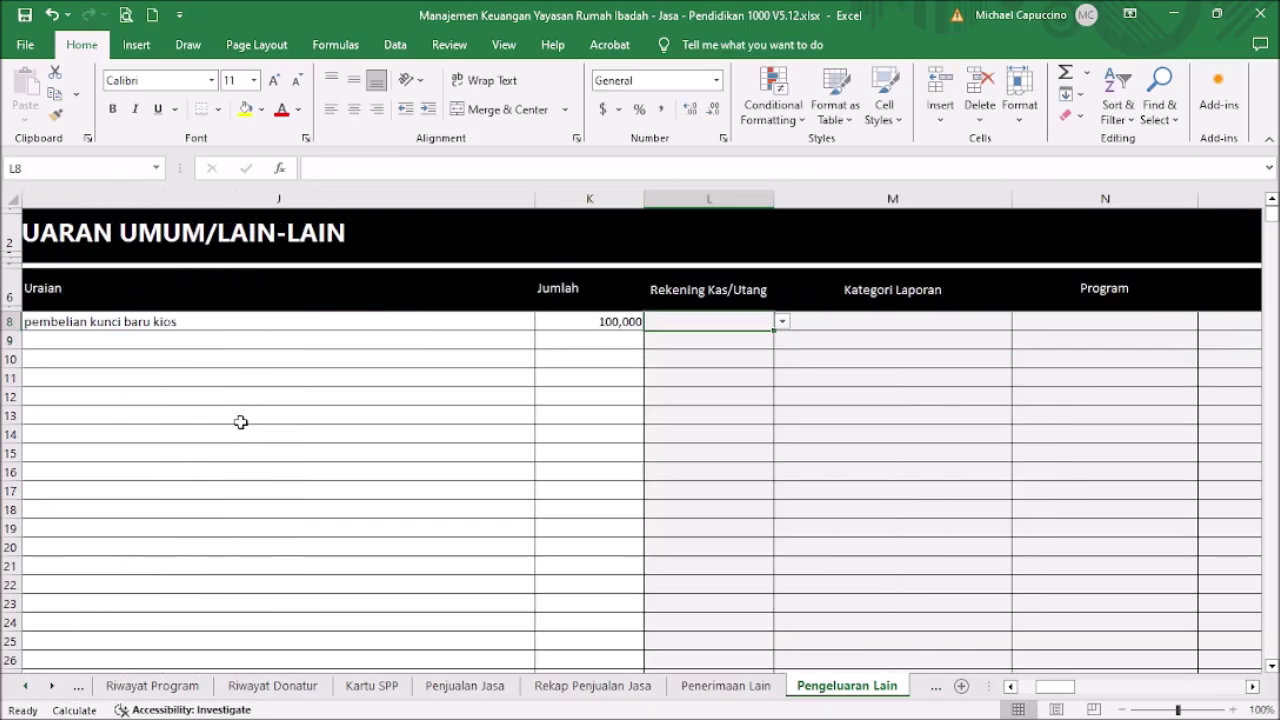
{"action": "left_click", "coordinate": [782, 322]}
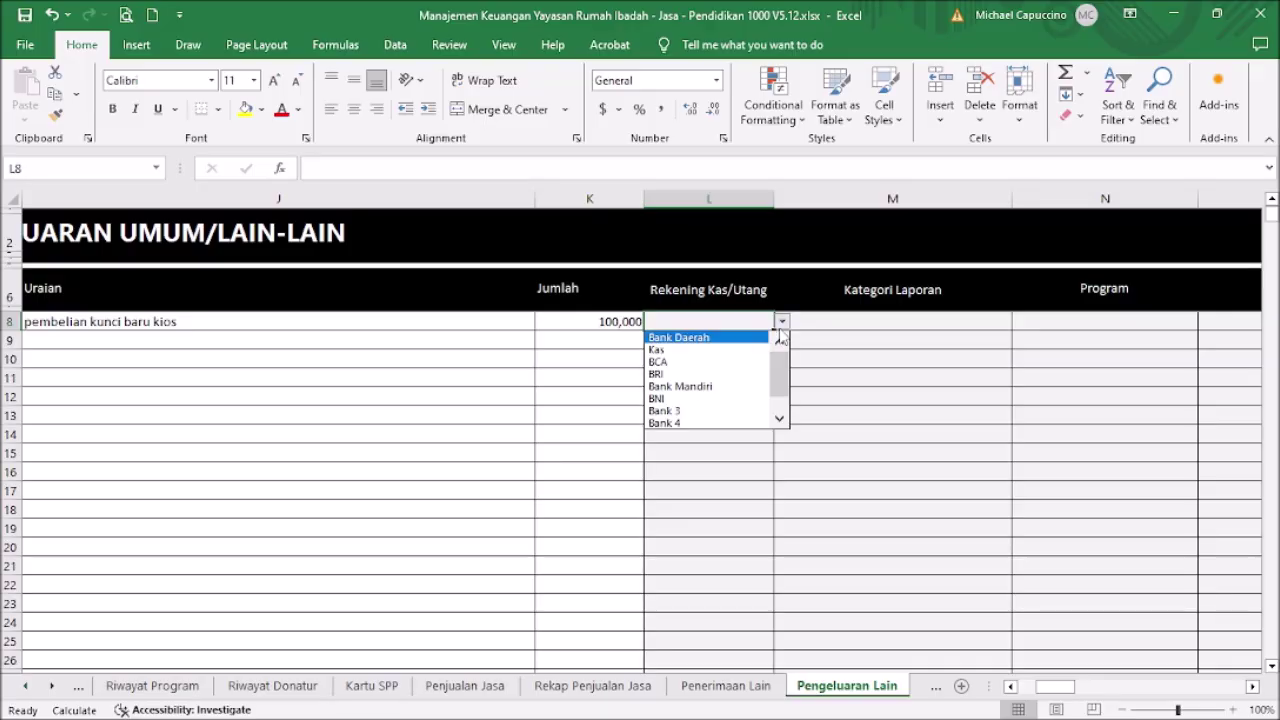
{"action": "left_click", "coordinate": [715, 350]}
Set the Kategori Laporan of the kiosk key expense to Biaya Penjualan Jasa.
{"action": "left_click", "coordinate": [905, 312]}
{"action": "left_click", "coordinate": [986, 322]}
{"action": "left_click", "coordinate": [1018, 322]}
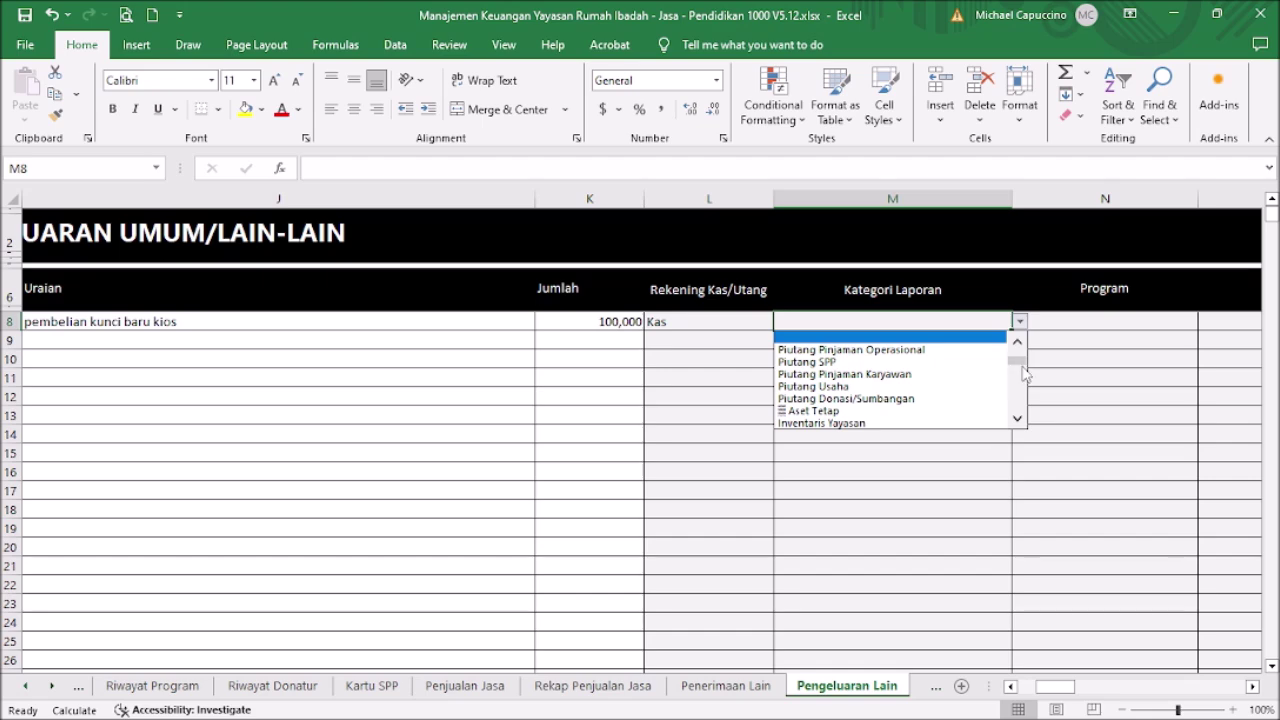
{"action": "left_click_drag", "start_coordinate": [1017, 362], "coordinate": [1020, 386]}
{"action": "left_click", "coordinate": [1019, 412]}
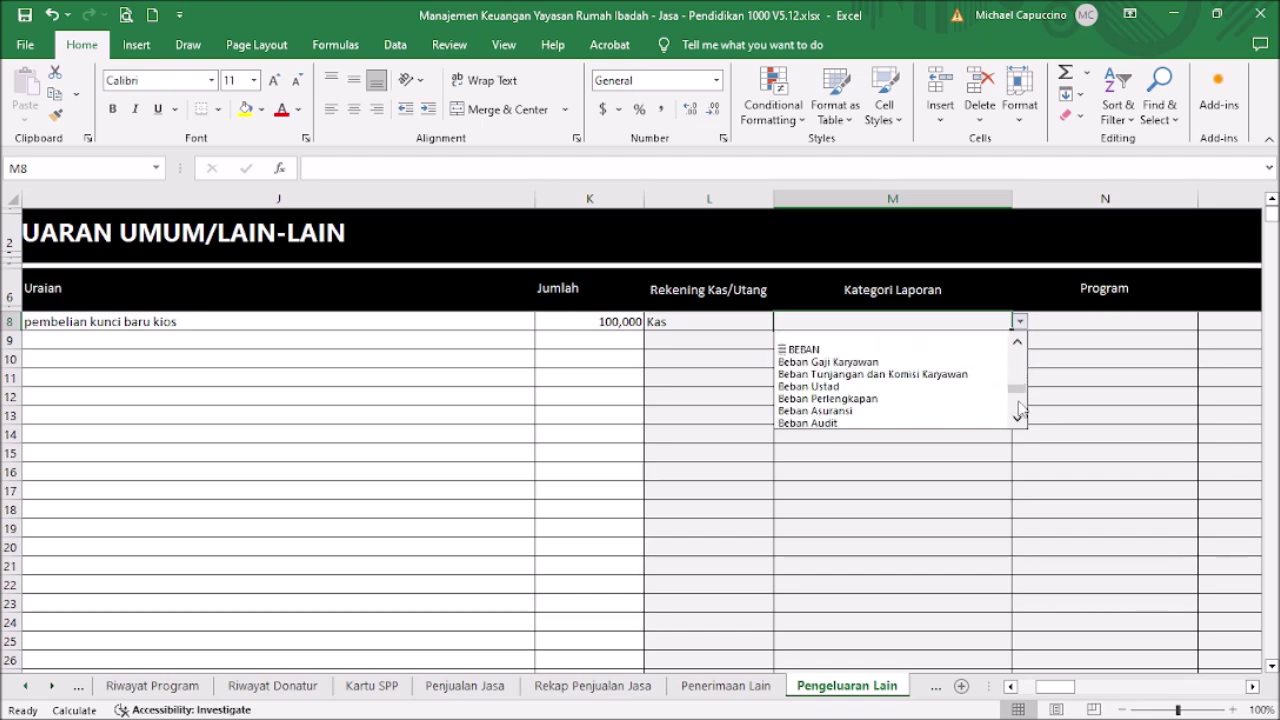
{"action": "left_click", "coordinate": [1020, 408]}
{"action": "left_click", "coordinate": [1020, 408]}
{"action": "left_click", "coordinate": [1020, 408]}
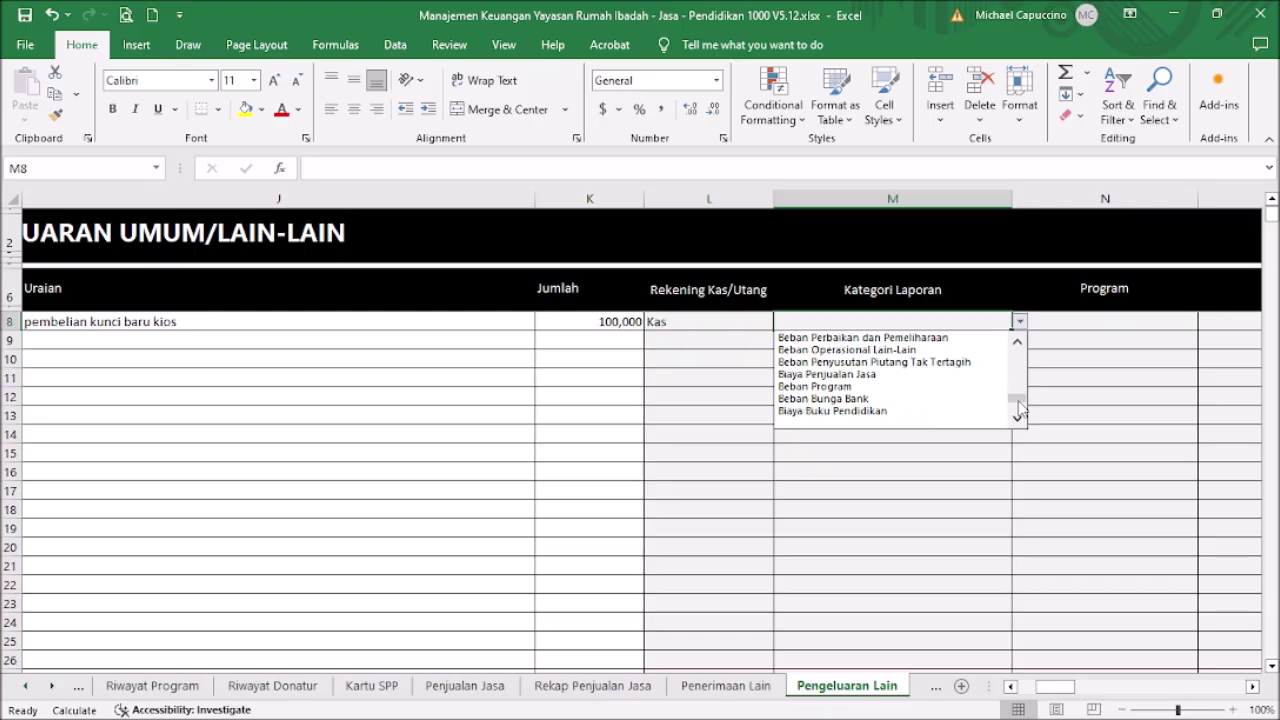
{"action": "left_click", "coordinate": [969, 376]}
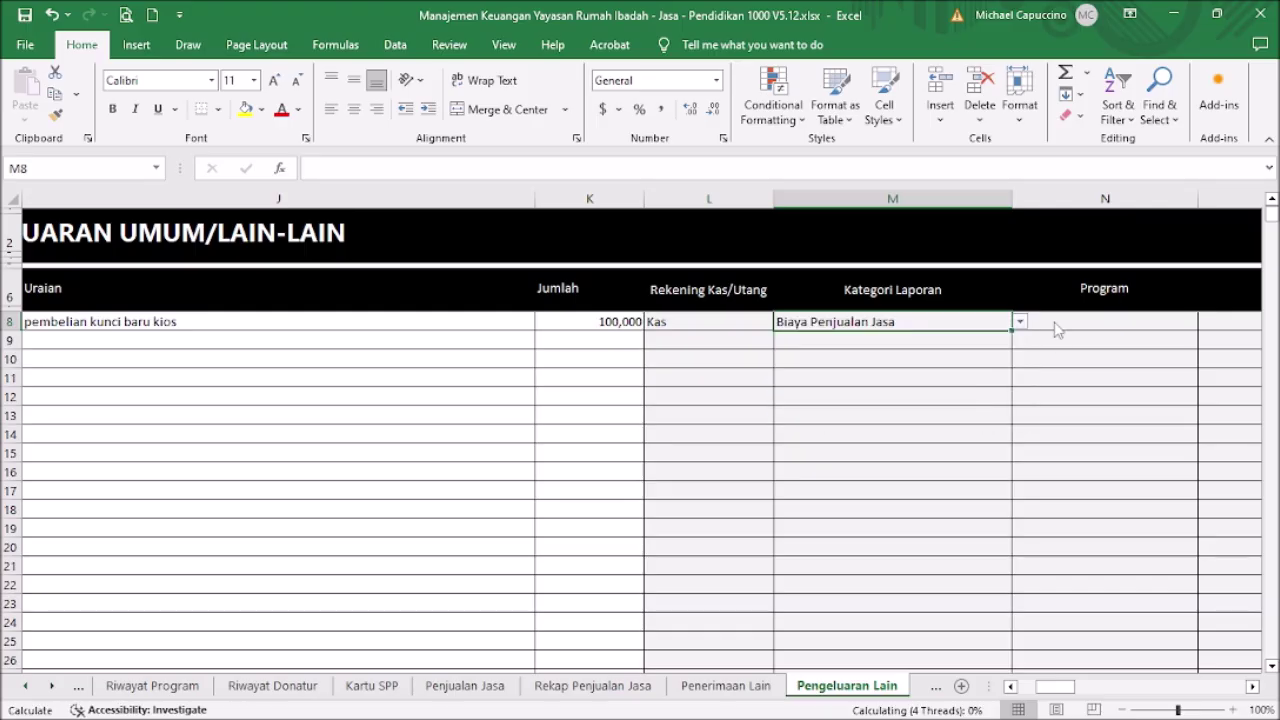
Leave the expense's Program empty and set its Batasan to Tanpa Pembatasan.
{"action": "left_click", "coordinate": [1105, 330]}
{"action": "left_click_drag", "start_coordinate": [1052, 688], "coordinate": [1062, 690]}
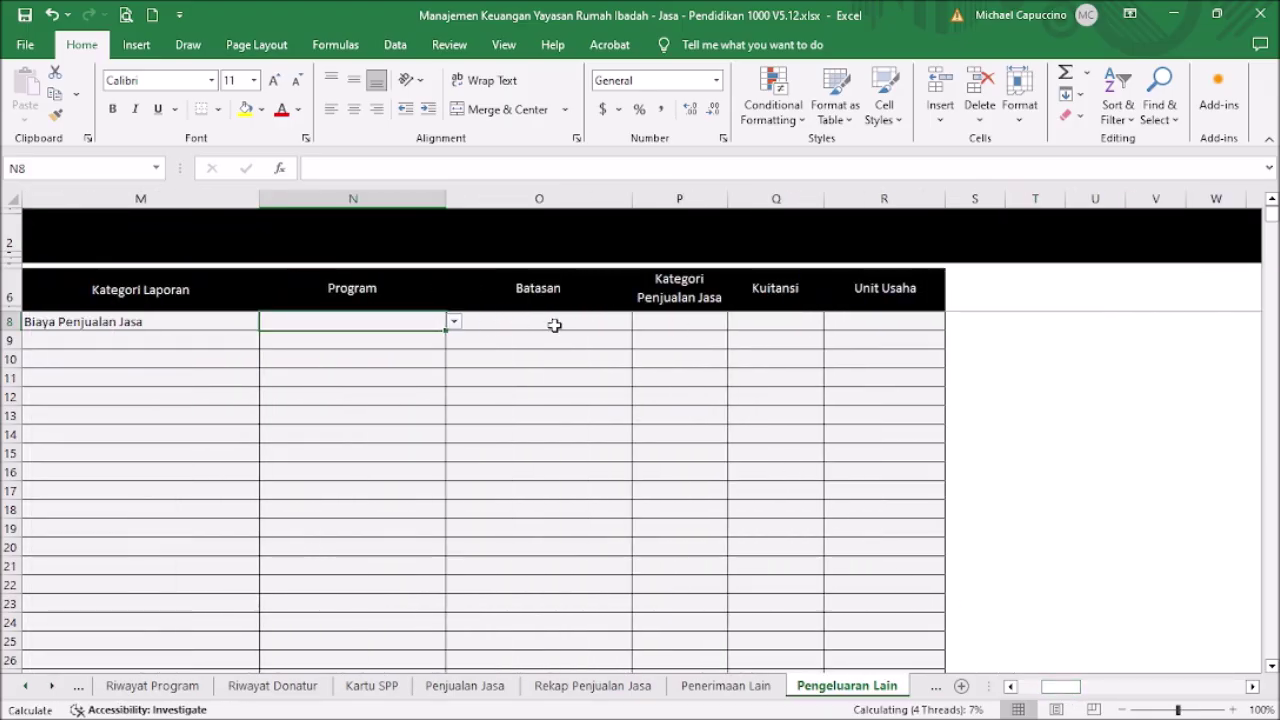
{"action": "left_click", "coordinate": [628, 322]}
{"action": "left_click", "coordinate": [640, 321]}
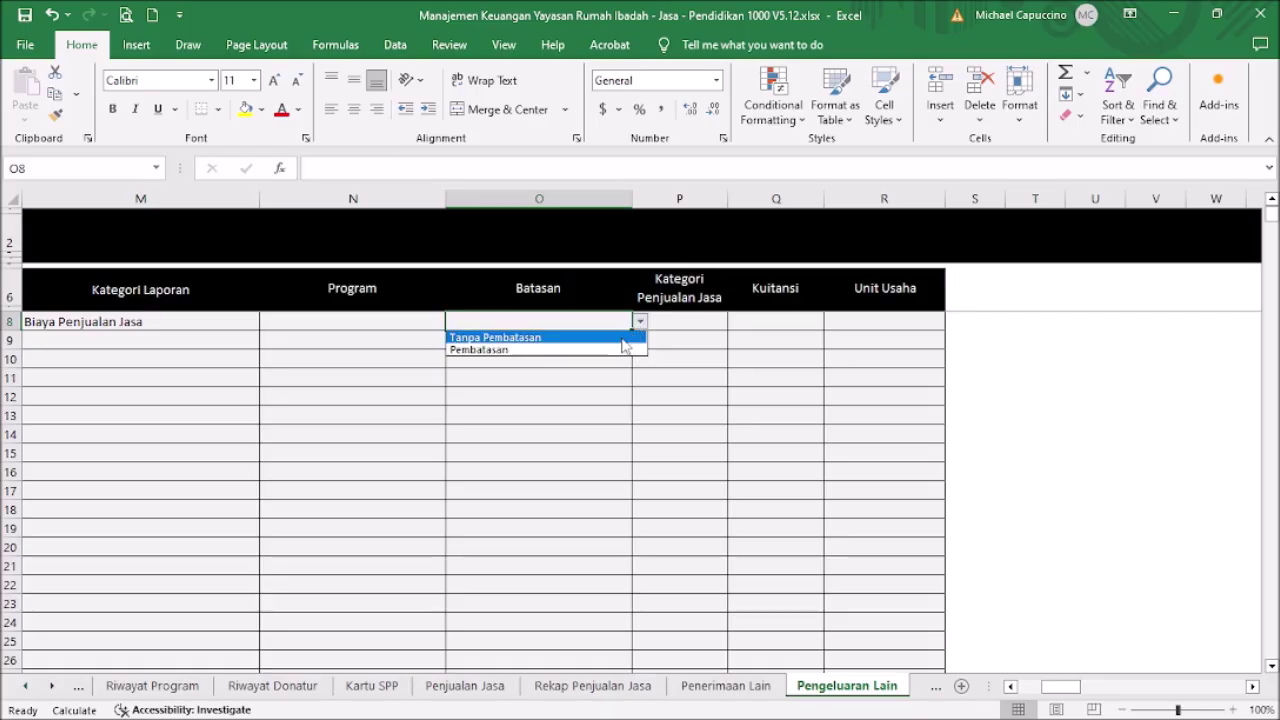
{"action": "left_click", "coordinate": [620, 338]}
Choose Sewa Kios as the Kategori Penjualan Jasa of the kiosk key expense.
{"action": "left_click", "coordinate": [678, 322]}
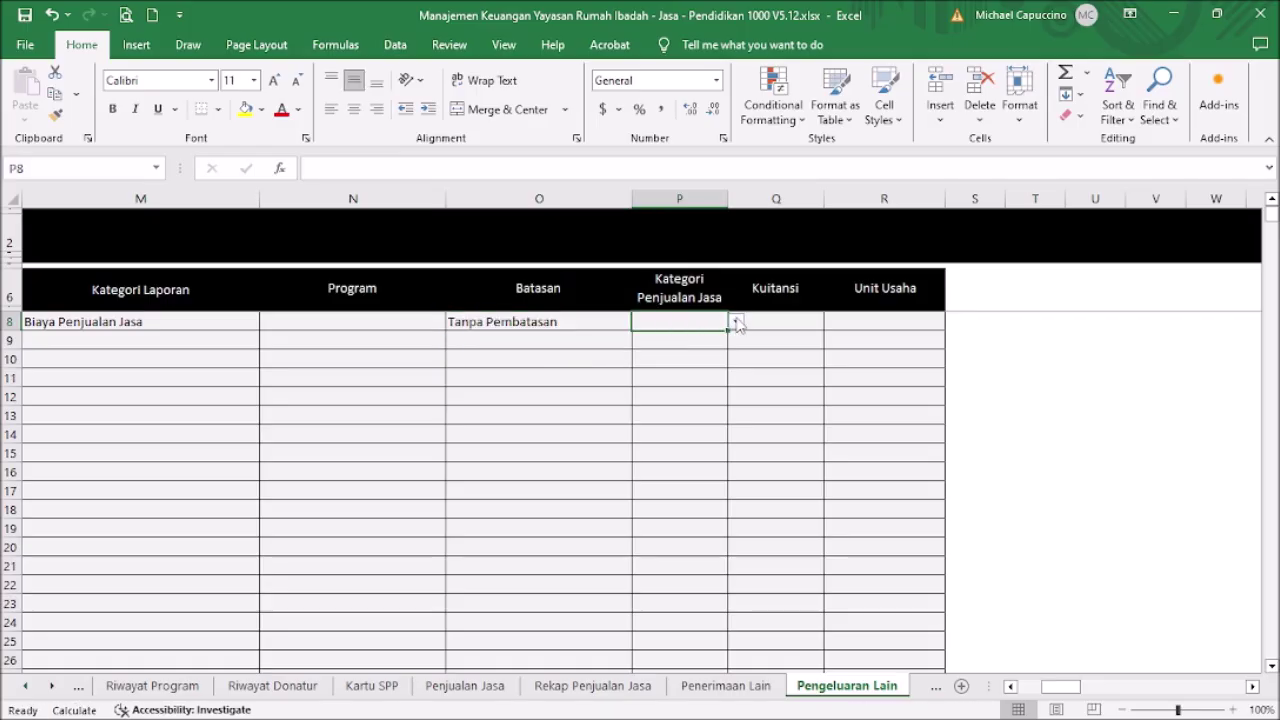
{"action": "left_click", "coordinate": [735, 322]}
{"action": "scroll", "coordinate": [738, 362], "scroll_direction": "up", "scroll_amount": 2}
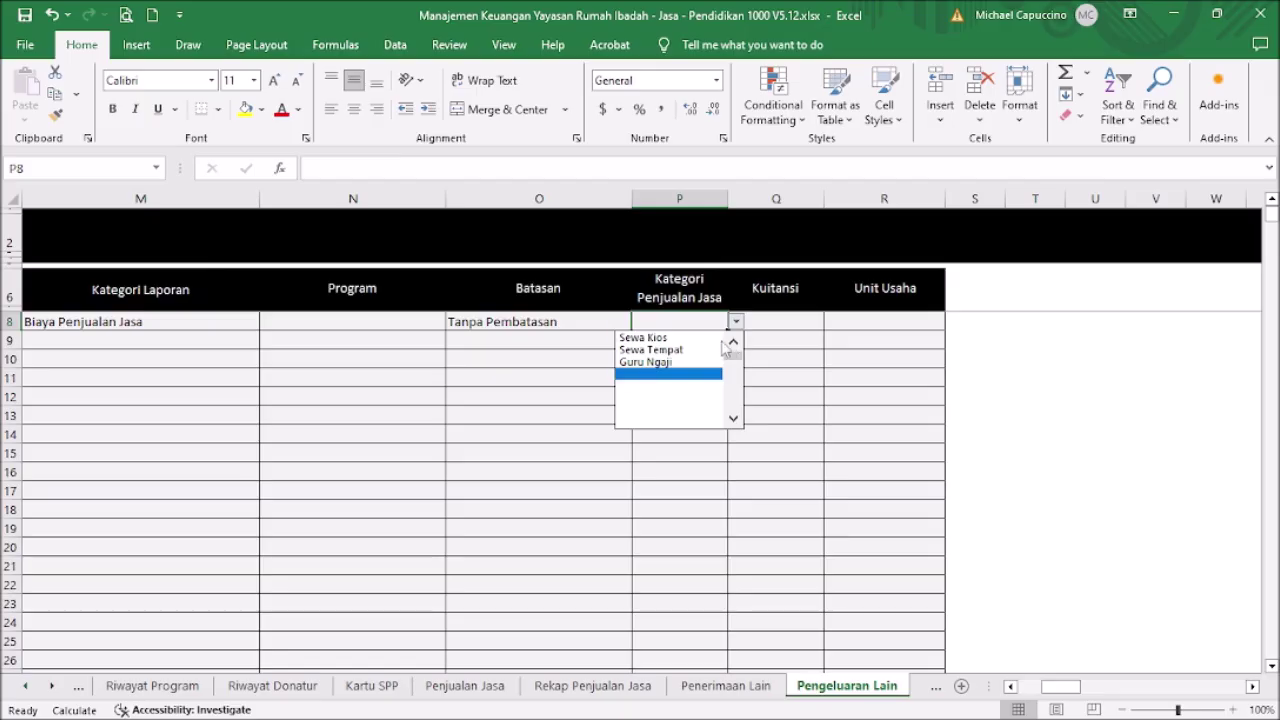
{"action": "left_click", "coordinate": [697, 336]}
{"action": "left_click", "coordinate": [805, 398]}
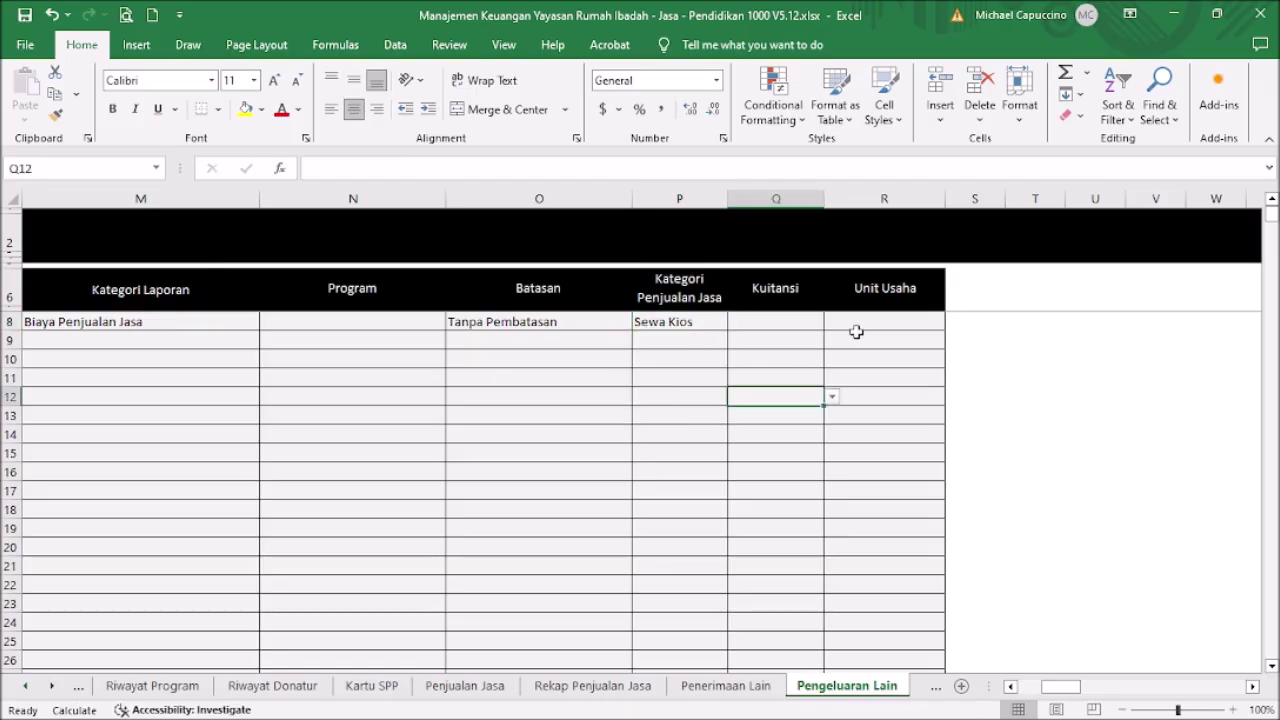
Assign the kiosk key expense to the Unit Usaha Ar Raudhah.
{"action": "left_click", "coordinate": [912, 321]}
{"action": "left_click", "coordinate": [952, 323]}
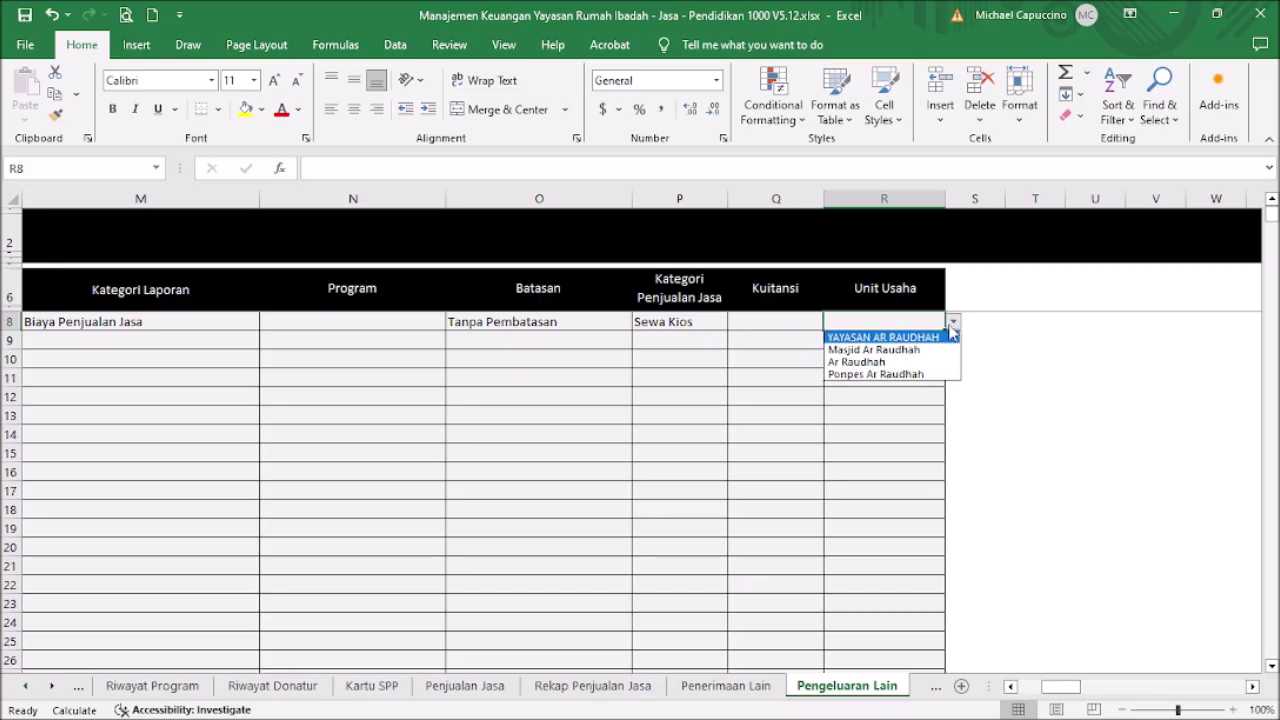
{"action": "left_click", "coordinate": [930, 362]}
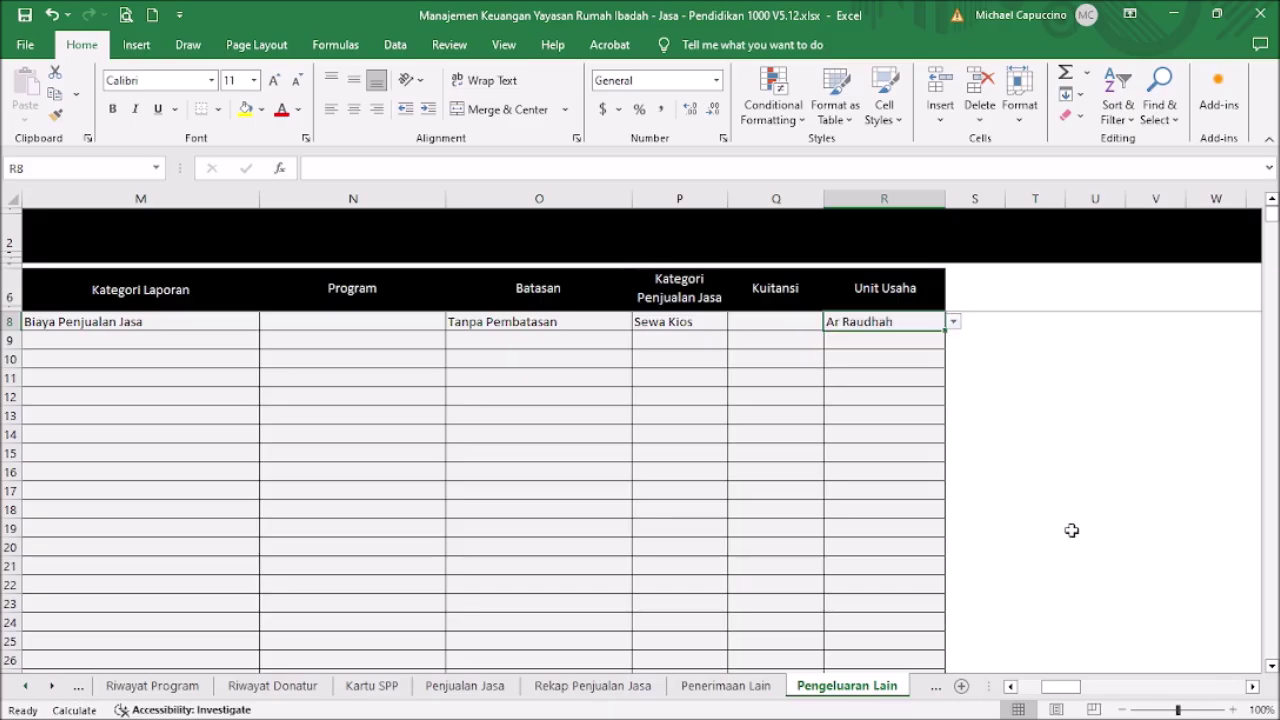
{"action": "left_click", "coordinate": [1040, 378]}
Check the Sewa Kios sales, cost and difference in Rekap Penjualan Jasa, and return to the main menu.
{"action": "left_click_drag", "start_coordinate": [1061, 686], "coordinate": [1038, 686]}
{"action": "left_click", "coordinate": [50, 248]}
{"action": "left_click", "coordinate": [424, 378]}
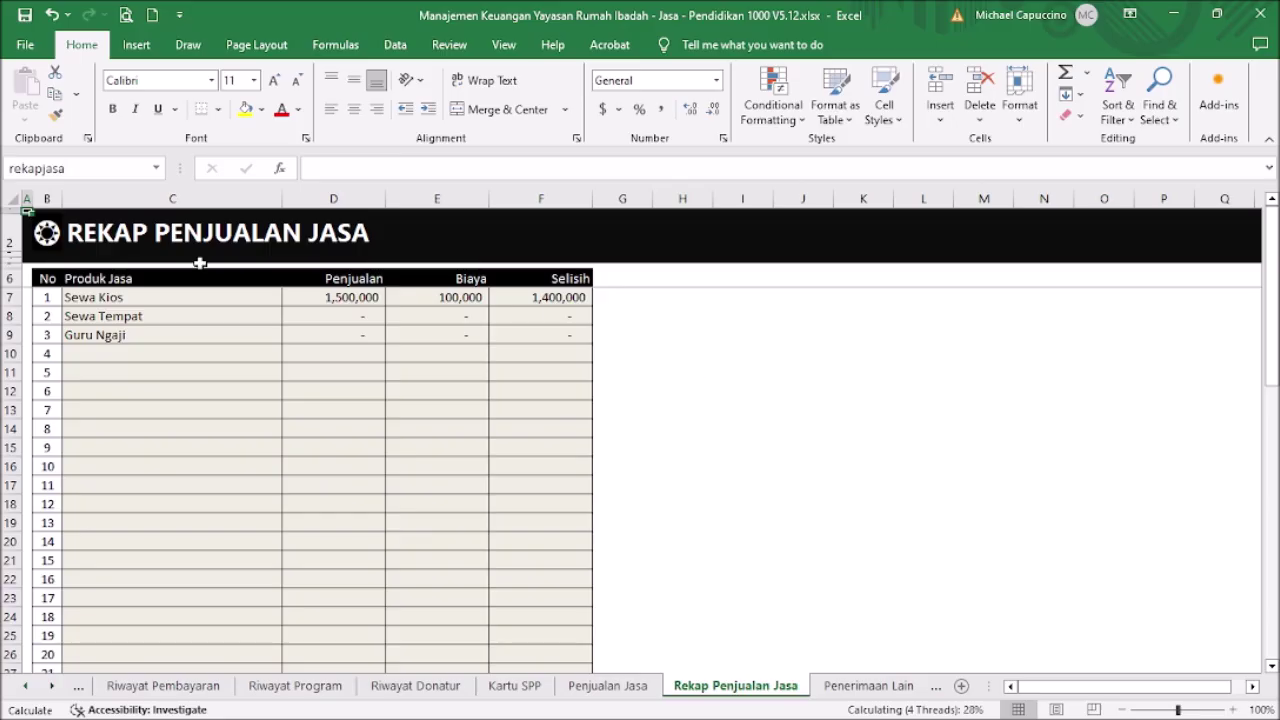
{"action": "left_click", "coordinate": [52, 234]}
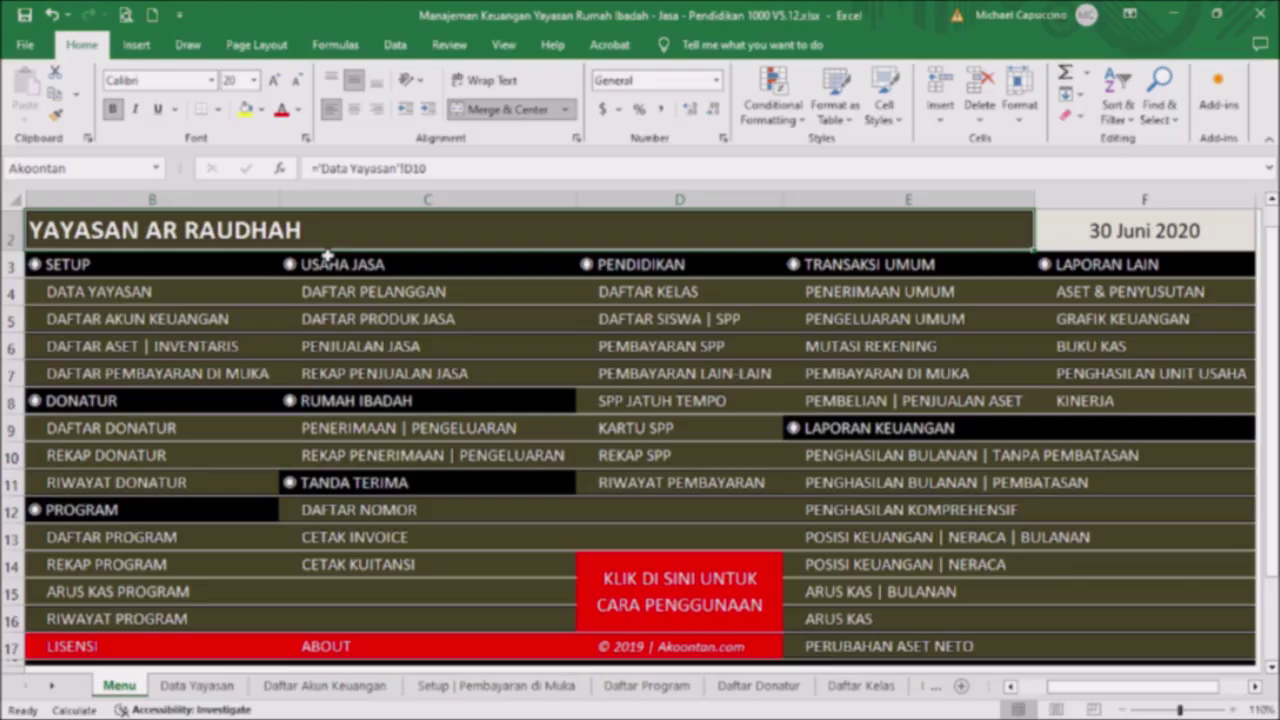